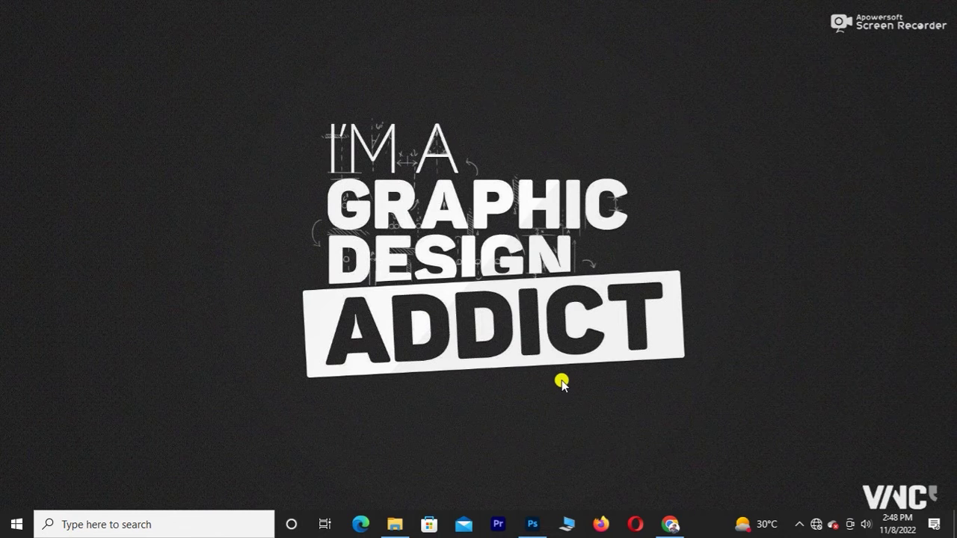
- Bring Photoshop to the front with its New Document dialog showing
{"action": "left_click", "coordinate": [533, 524]}
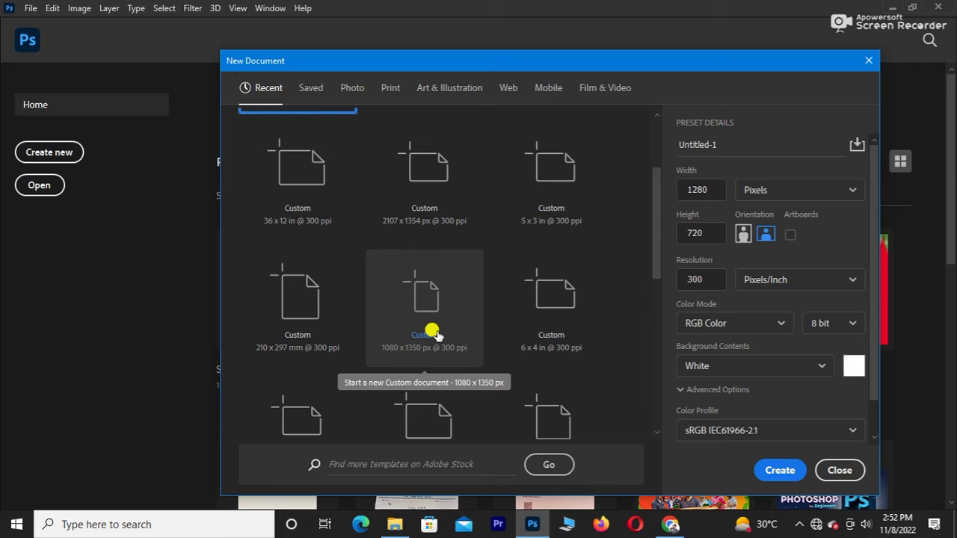
- Create a document from the 1080 × 1080 px Custom preset with resolution changed to 100 ppi
{"action": "left_click", "coordinate": [433, 333]}
{"action": "scroll", "coordinate": [434, 332], "scroll_direction": "up", "scroll_amount": 3}
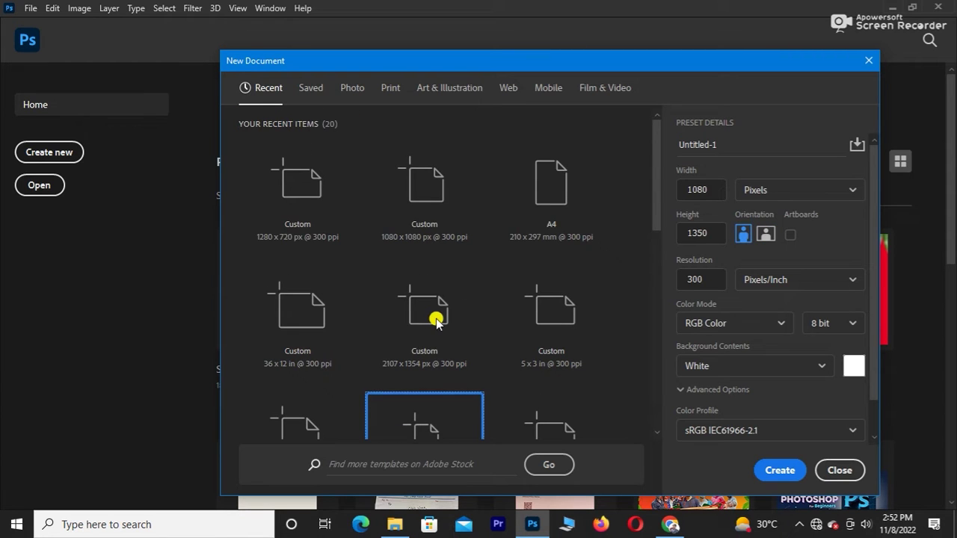
{"action": "left_click", "coordinate": [419, 235]}
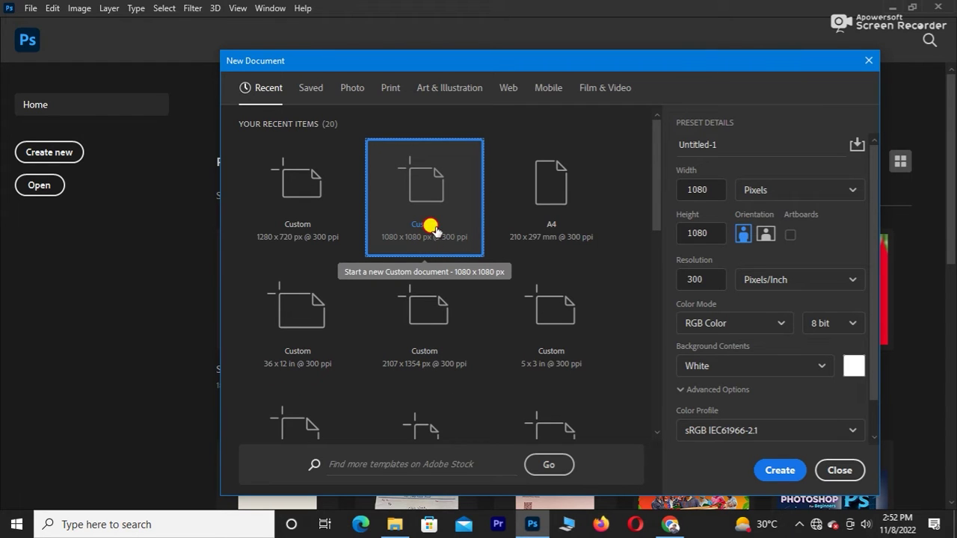
{"action": "left_click", "coordinate": [711, 278]}
{"action": "left_click_drag", "start_coordinate": [708, 275], "coordinate": [663, 293]}
{"action": "type", "text": "240"}
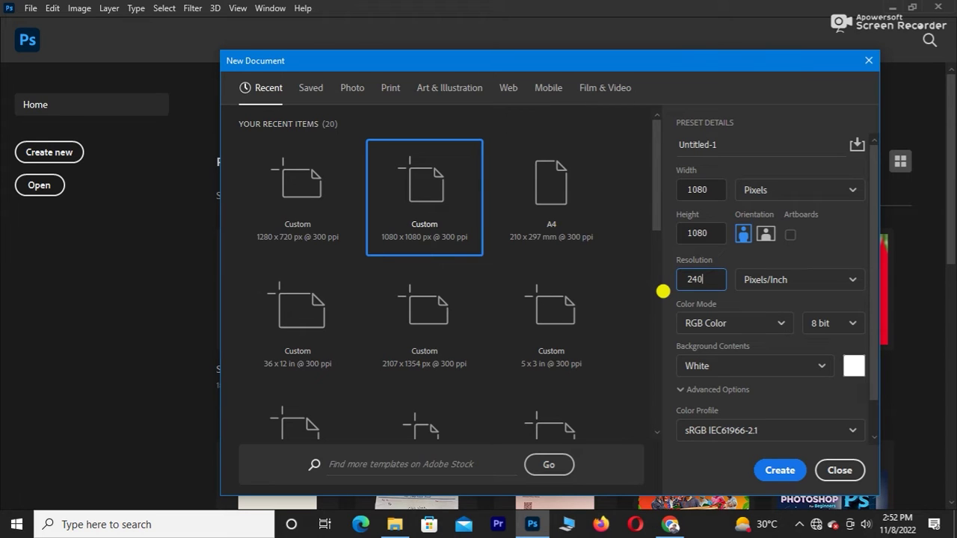
{"action": "key", "text": "BackSpace"}
{"action": "key", "text": "BackSpace"}
{"action": "key", "text": "BackSpace"}
{"action": "type", "text": "100"}
{"action": "left_click", "coordinate": [780, 469]}
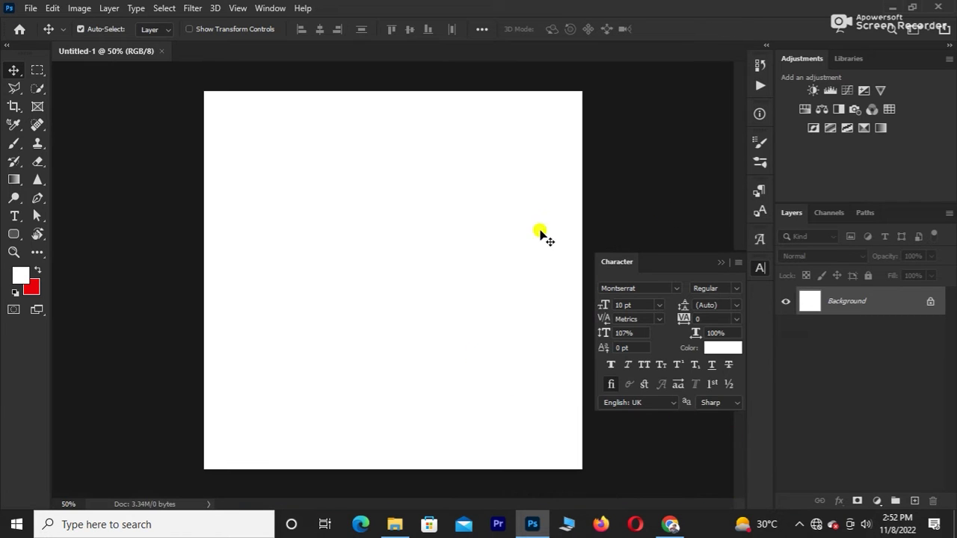
- Browse the ps tutorial folder and select the juice packaging image
{"action": "left_click", "coordinate": [540, 233]}
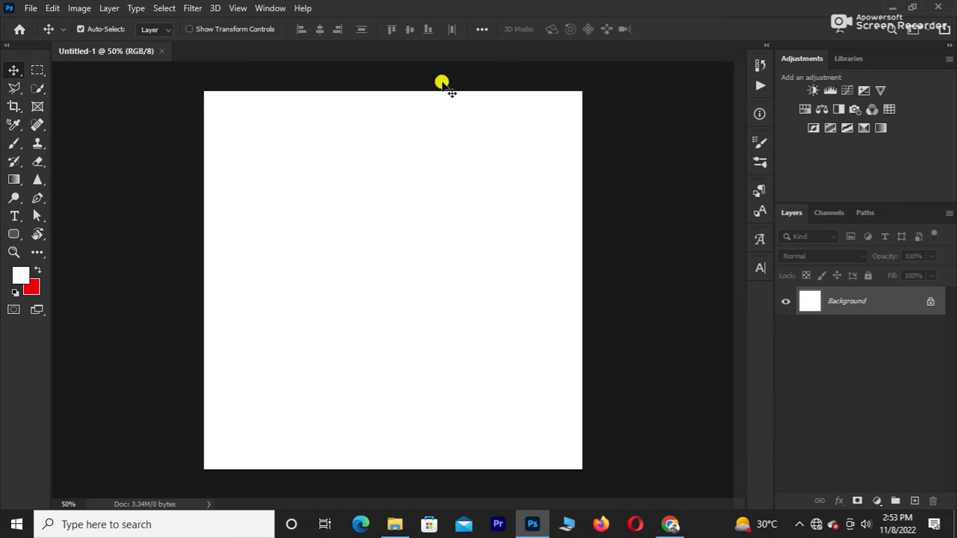
{"action": "left_click", "coordinate": [396, 525]}
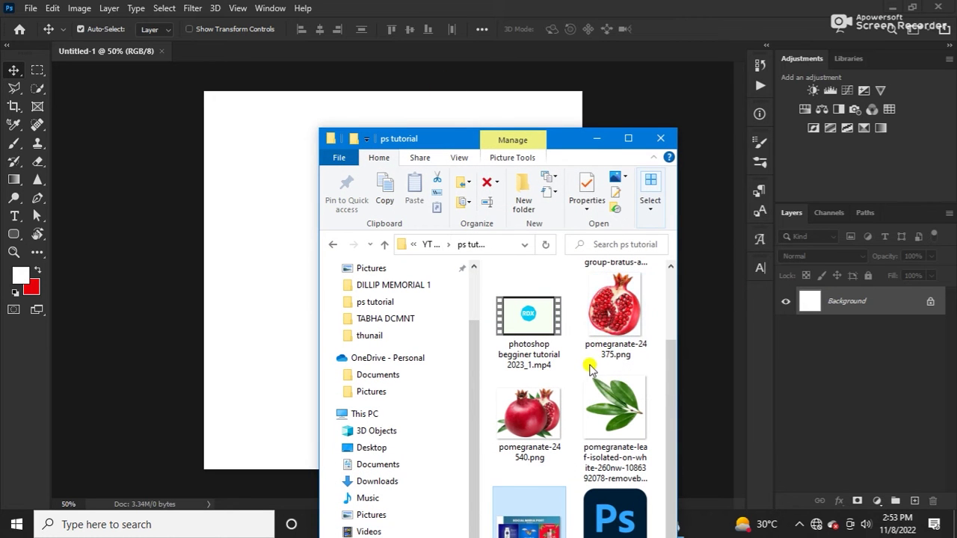
{"action": "scroll", "coordinate": [578, 377], "scroll_direction": "up", "scroll_amount": 1}
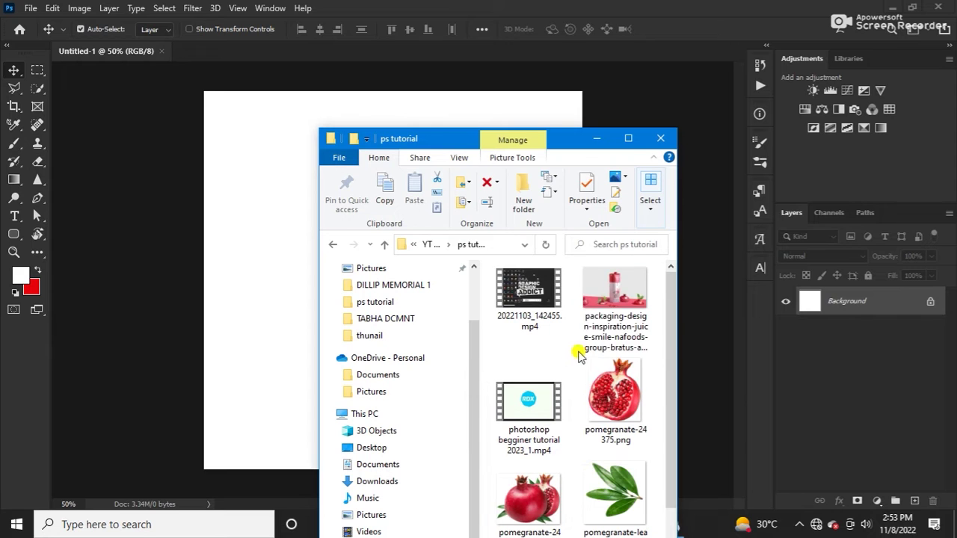
{"action": "left_click", "coordinate": [607, 323]}
{"action": "left_click", "coordinate": [603, 417]}
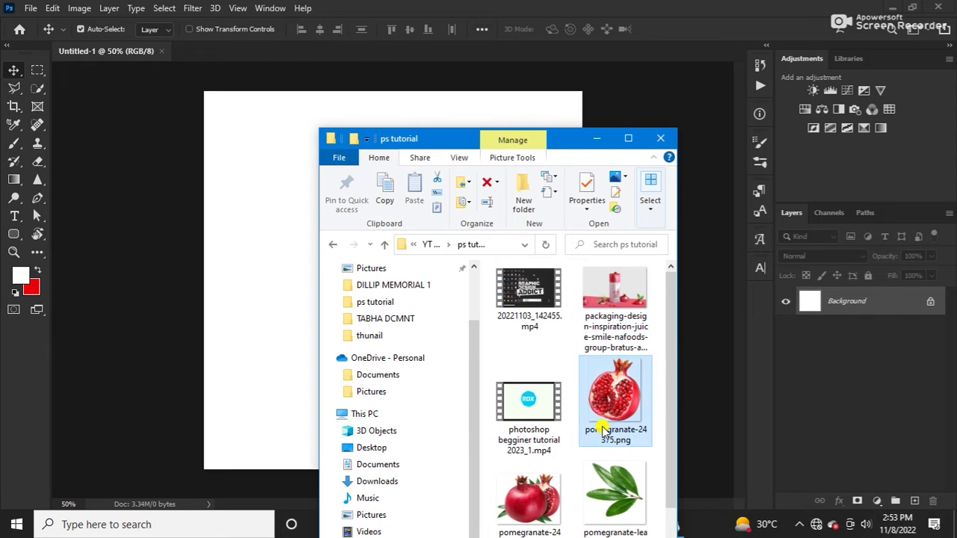
{"action": "left_click", "coordinate": [564, 498]}
{"action": "left_click", "coordinate": [627, 327]}
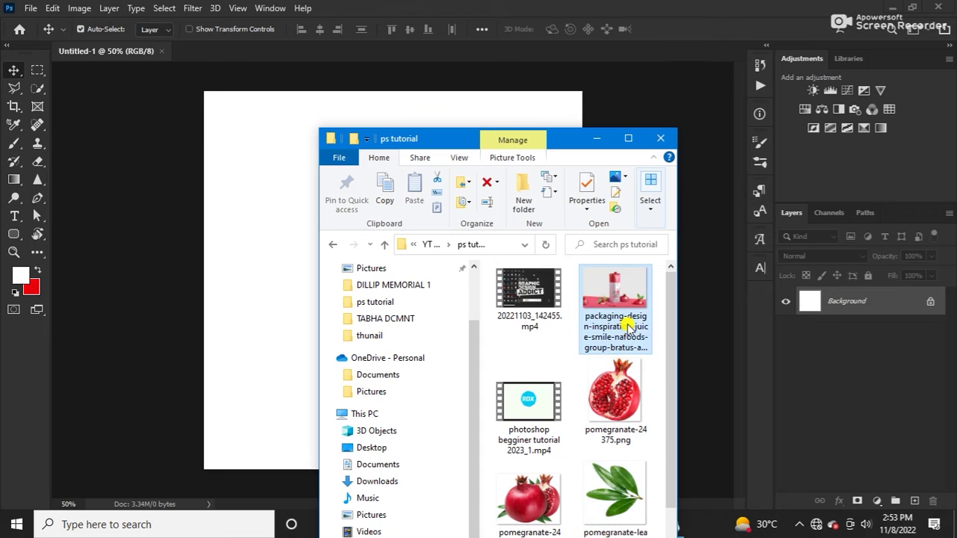
- Place the packaging photo on the canvas and enlarge it to about 81%
{"action": "left_click_drag", "start_coordinate": [628, 327], "coordinate": [378, 359]}
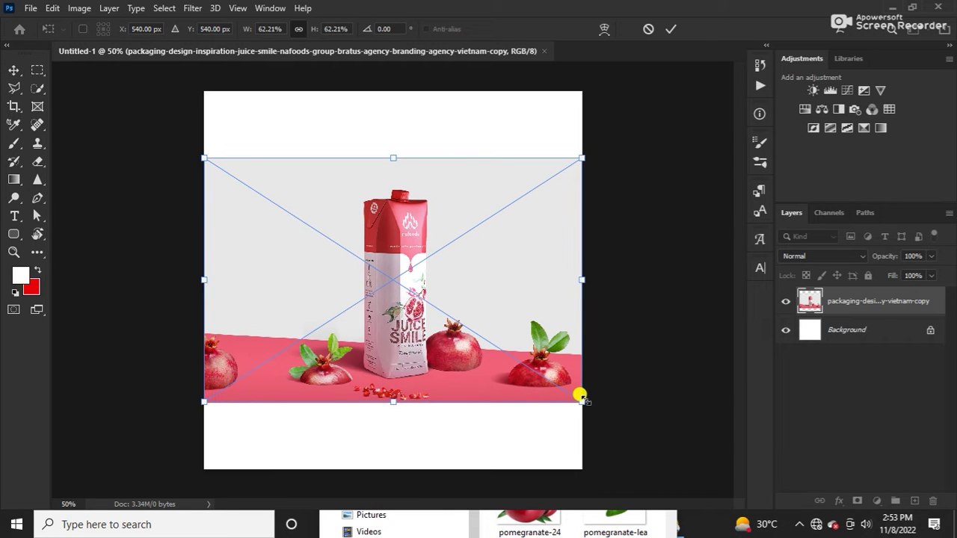
{"action": "left_click_drag", "start_coordinate": [581, 397], "coordinate": [620, 464]}
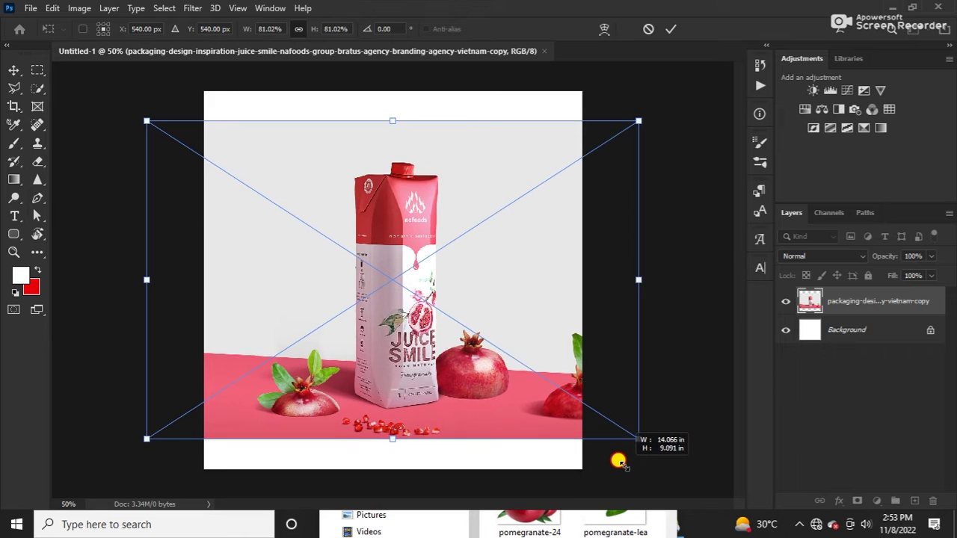
{"action": "key", "text": "Return"}
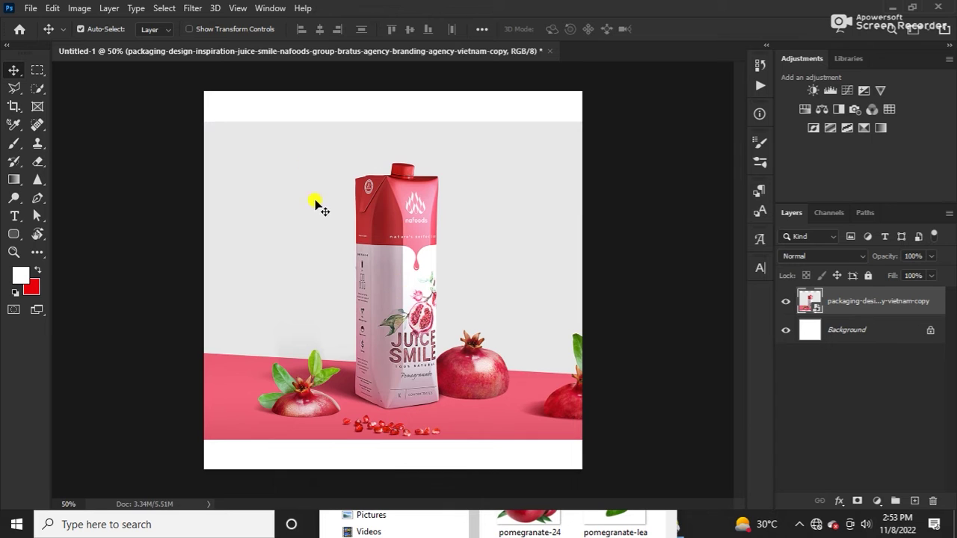
{"action": "left_click", "coordinate": [38, 92]}
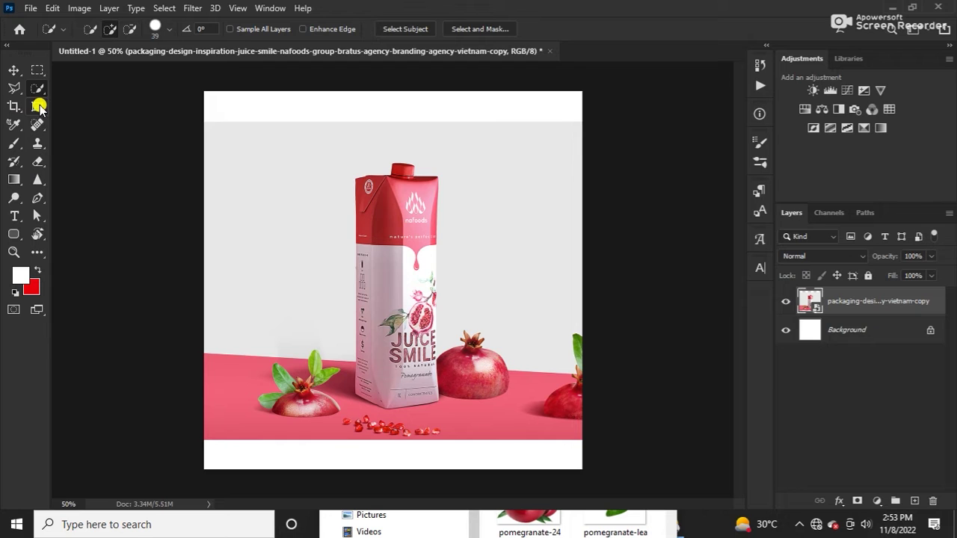
- Select the carton and pomegranates using the Magic Wand's Select Subject
{"action": "right_click", "coordinate": [37, 91]}
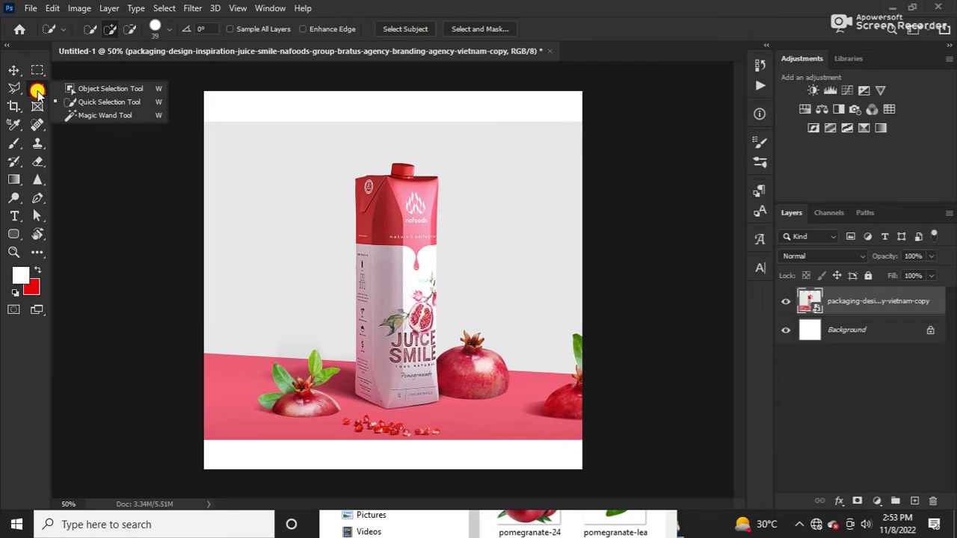
{"action": "left_click", "coordinate": [96, 115]}
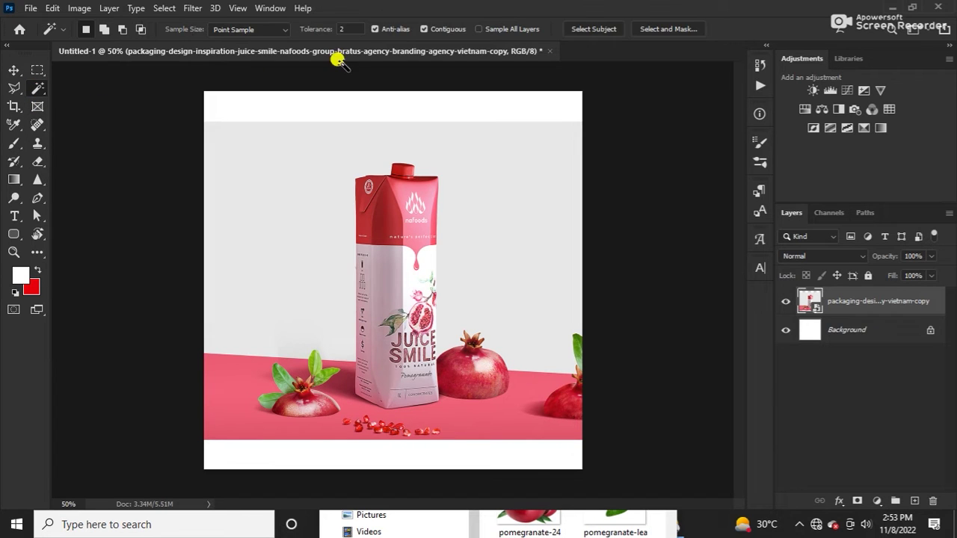
{"action": "left_click", "coordinate": [571, 31]}
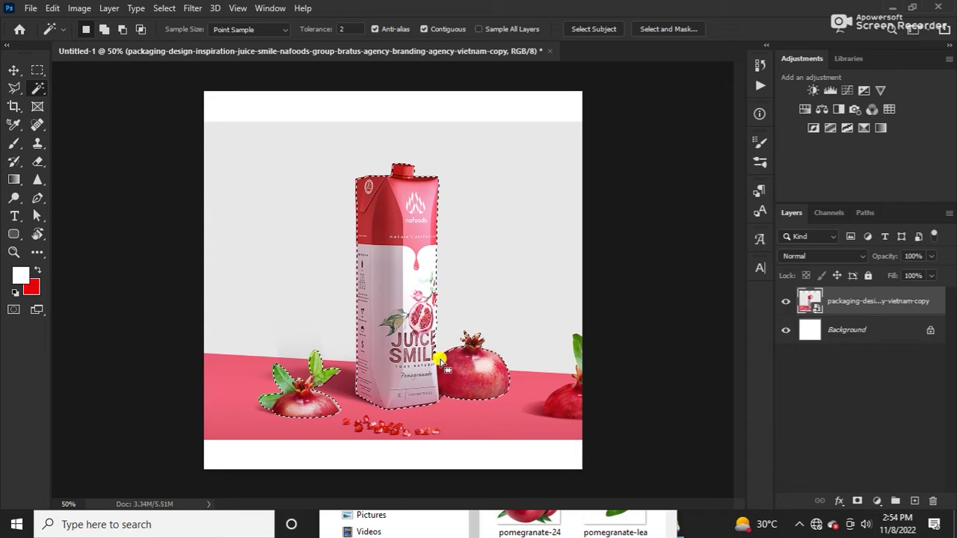
{"action": "key", "text": "alt+w"}
{"action": "key", "text": "Escape"}
{"action": "key", "text": "ctrl+d"}
{"action": "key", "text": "ctrl+z"}
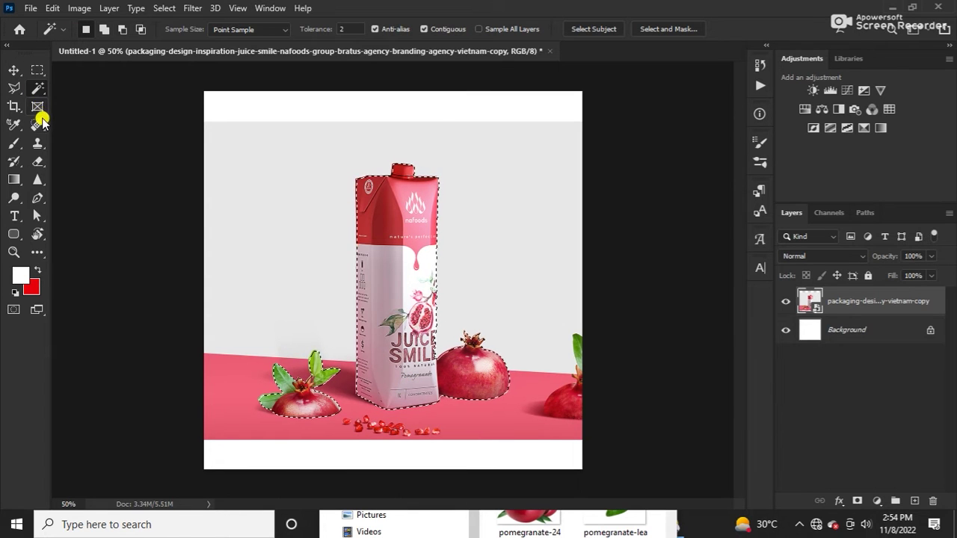
- Make Quick Selection the active tool, set to add to the selection
{"action": "left_click", "coordinate": [39, 124]}
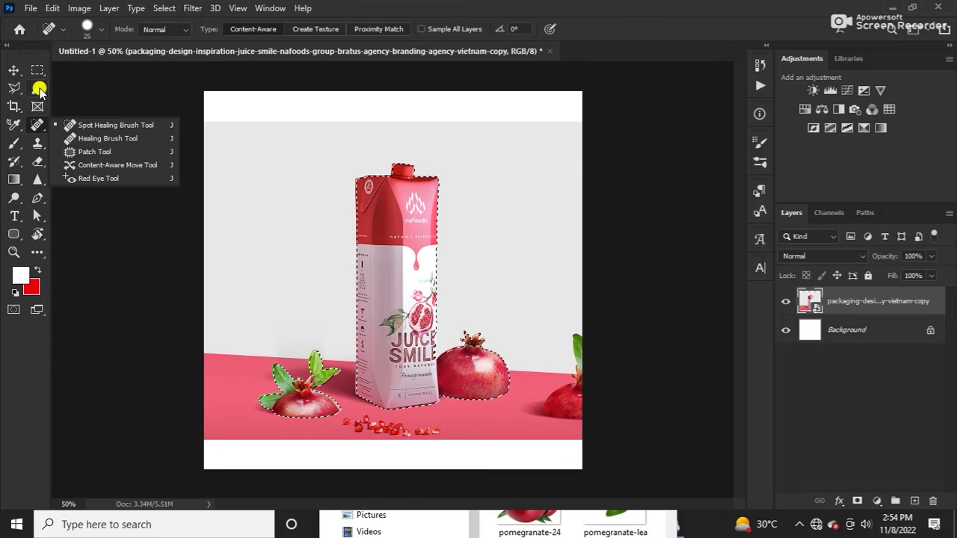
{"action": "left_click", "coordinate": [39, 88]}
{"action": "left_click", "coordinate": [66, 88]}
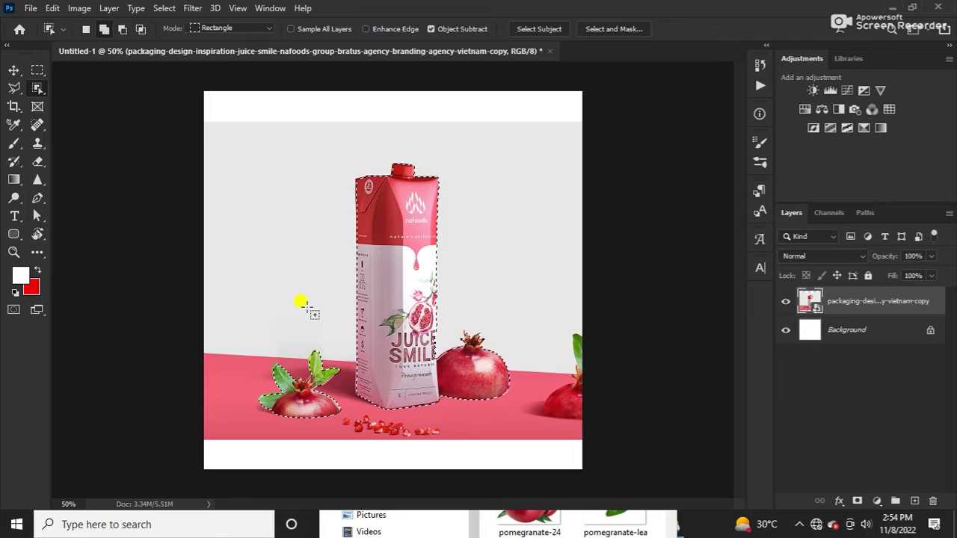
{"action": "key", "text": "shift+w"}
{"action": "key", "text": "alt"}
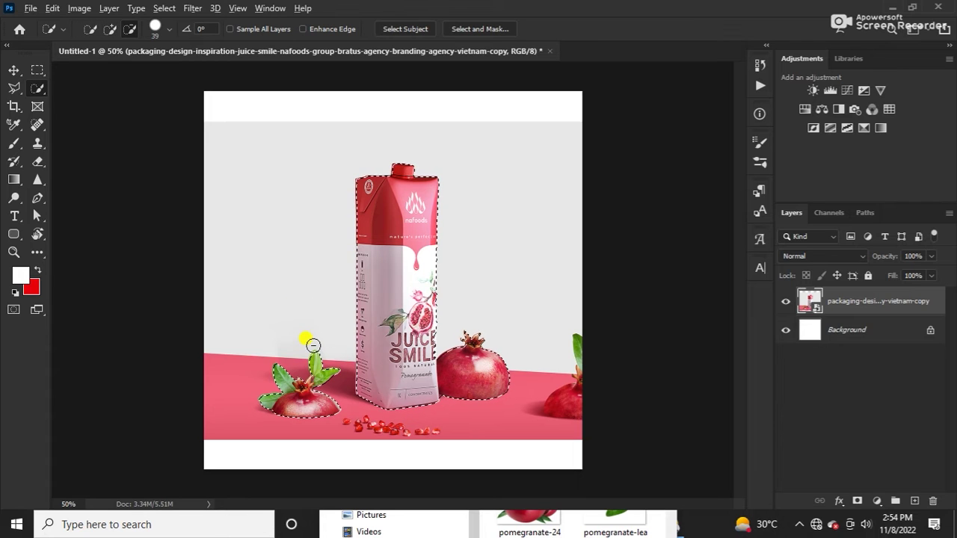
{"action": "left_click", "coordinate": [37, 88]}
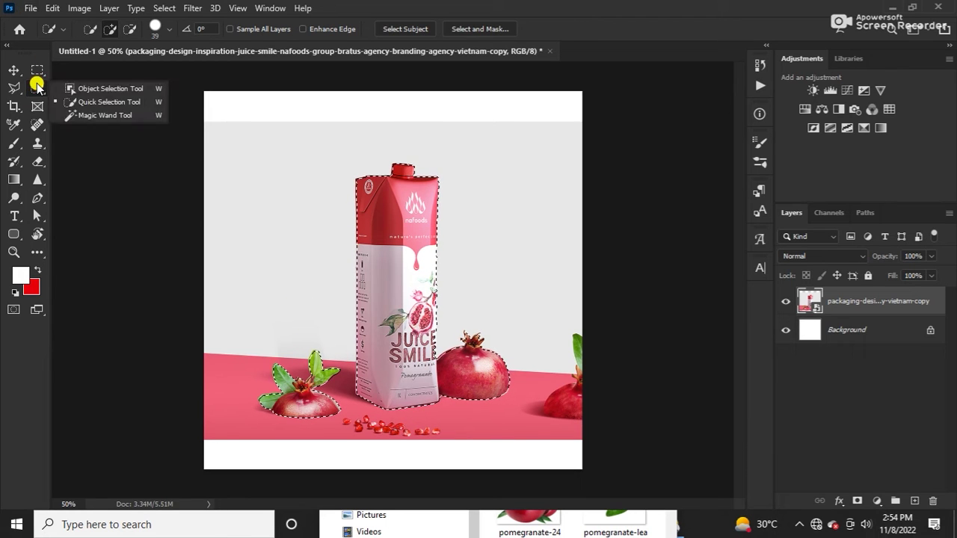
{"action": "right_click", "coordinate": [39, 87]}
{"action": "left_click", "coordinate": [120, 102]}
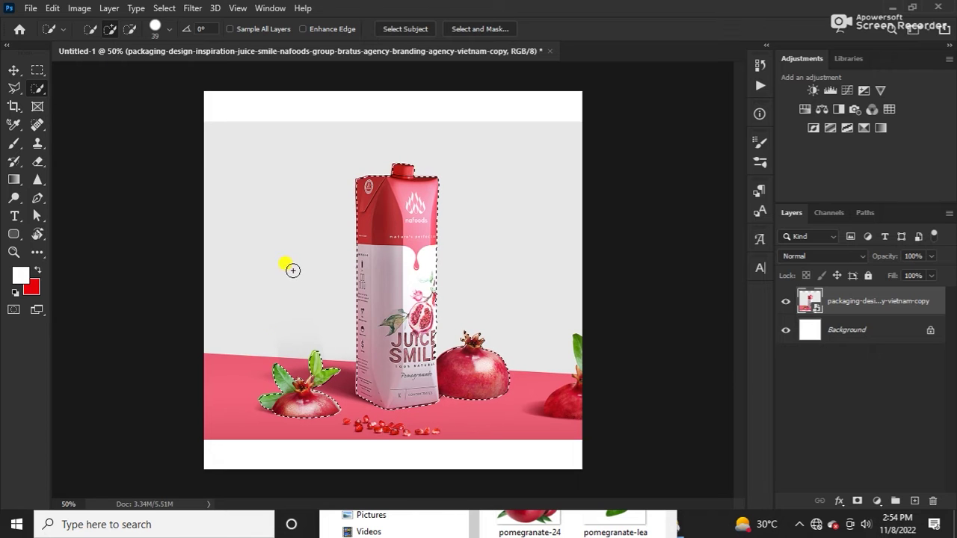
- Set Quick Selection to subtract at about 123 px and remove a pomegranate top
{"action": "left_click", "coordinate": [45, 88]}
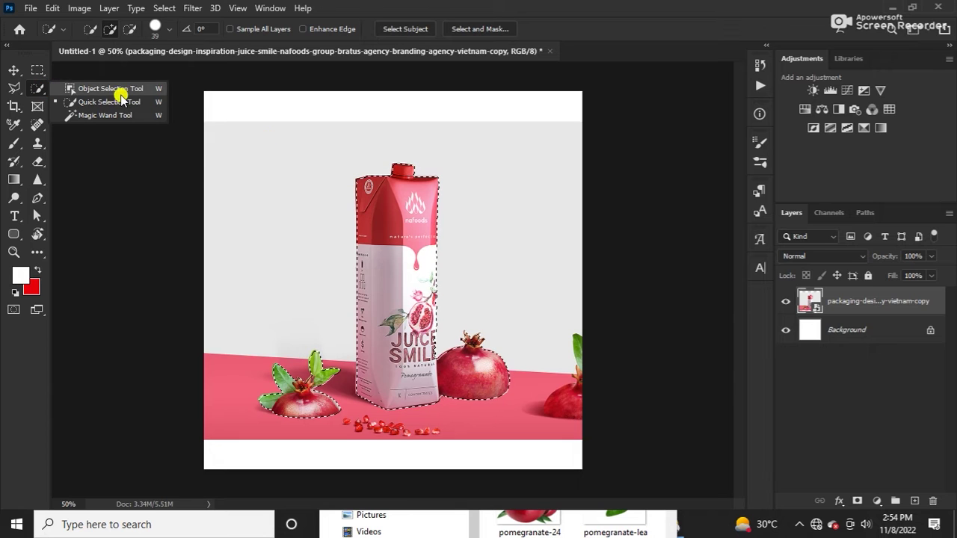
{"action": "key", "text": "alt"}
{"action": "left_click_drag", "start_coordinate": [289, 353], "coordinate": [284, 307]}
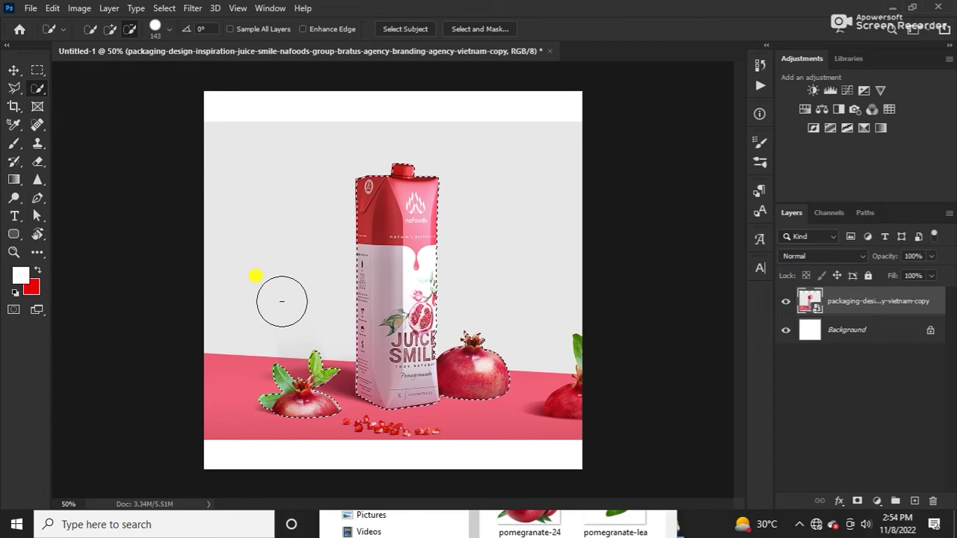
{"action": "mouse_move", "coordinate": [274, 278]}
{"action": "left_mouse_down"}
{"action": "mouse_move", "coordinate": [318, 293]}
{"action": "mouse_move", "coordinate": [292, 299]}
{"action": "left_mouse_up"}
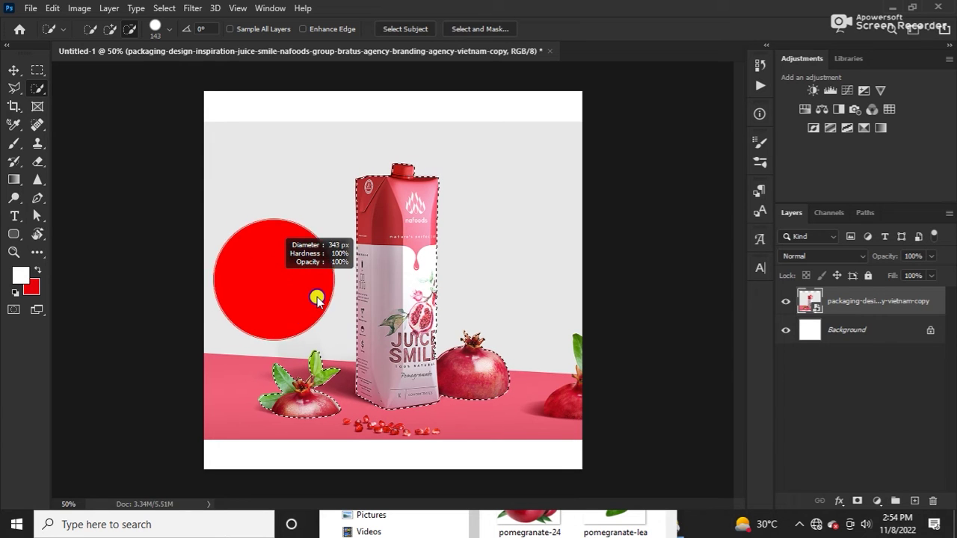
{"action": "left_click_drag", "start_coordinate": [292, 299], "coordinate": [286, 300]}
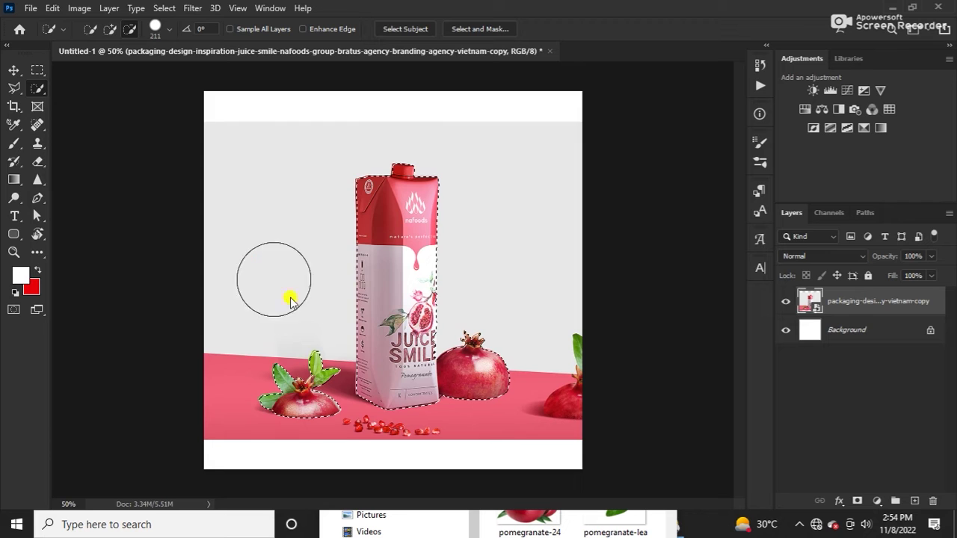
{"action": "mouse_move", "coordinate": [295, 358]}
{"action": "left_mouse_down"}
{"action": "mouse_move", "coordinate": [292, 338]}
{"action": "mouse_move", "coordinate": [280, 359]}
{"action": "left_mouse_up"}
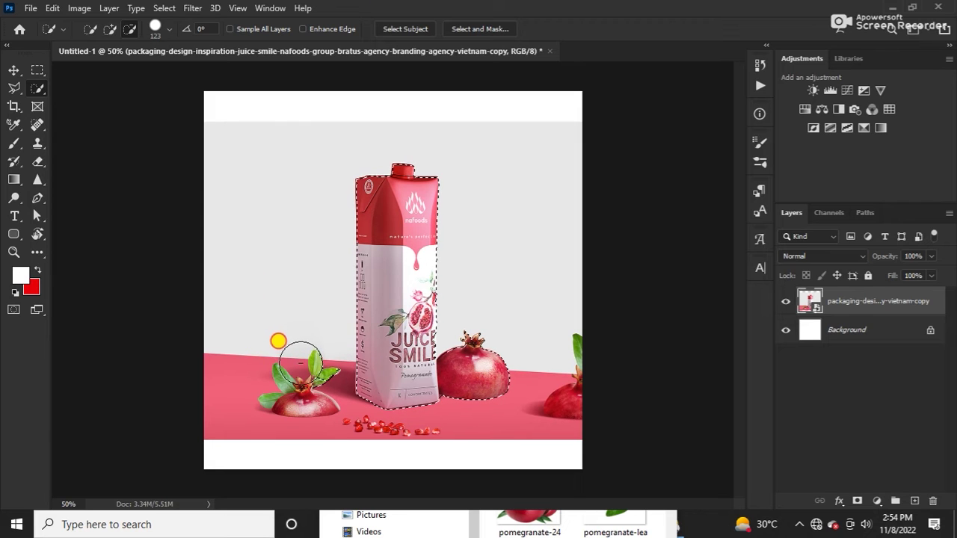
{"action": "left_click_drag", "start_coordinate": [460, 333], "coordinate": [483, 378]}
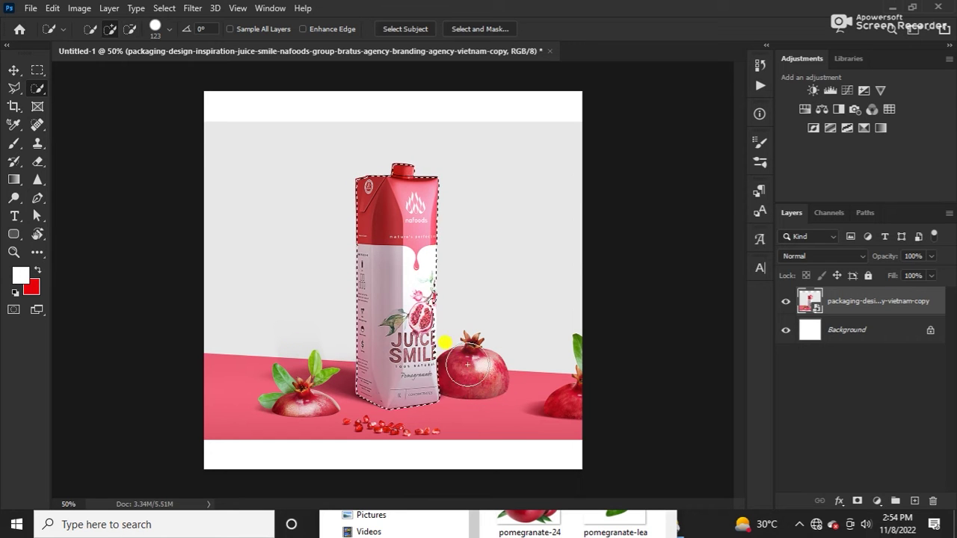
{"action": "scroll", "coordinate": [408, 304], "scroll_direction": "up", "scroll_amount": 2}
{"action": "scroll", "coordinate": [398, 300], "scroll_direction": "up", "scroll_amount": 1}
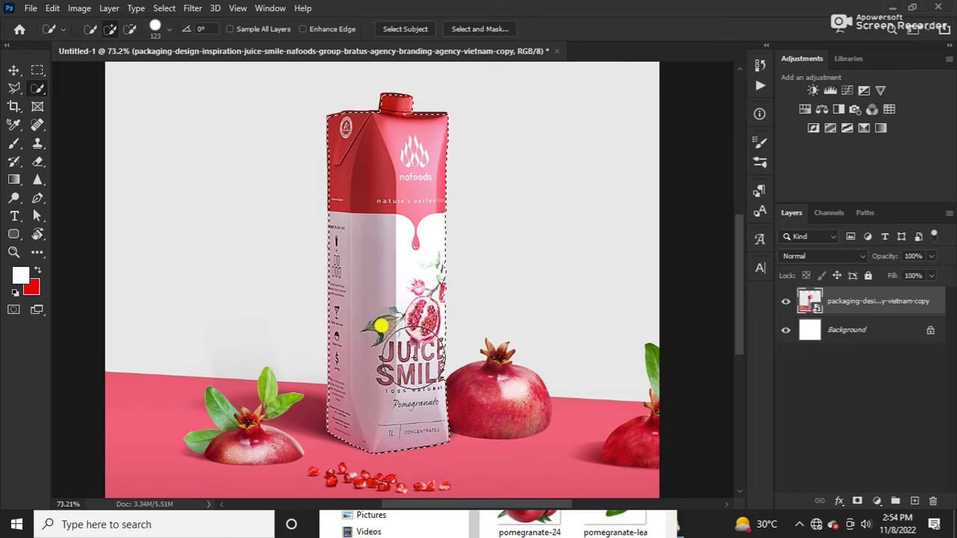
- Trim the pomegranate spill, the carton's right edge and its top-left corner from the selection
{"action": "key", "text": "alt"}
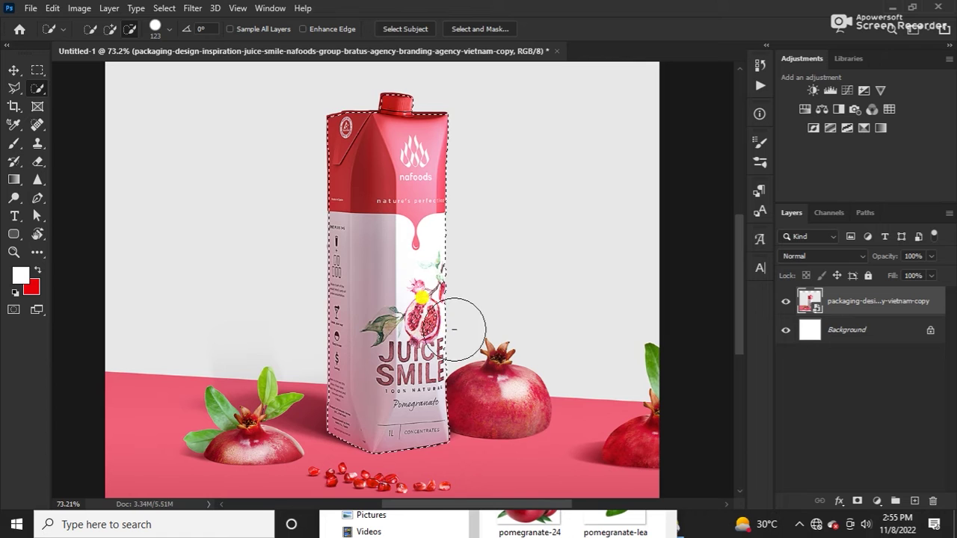
{"action": "scroll", "coordinate": [422, 284], "scroll_direction": "up", "scroll_amount": 1}
{"action": "mouse_move", "coordinate": [429, 302]}
{"action": "left_mouse_down"}
{"action": "mouse_move", "coordinate": [438, 269]}
{"action": "mouse_move", "coordinate": [460, 302]}
{"action": "left_mouse_up"}
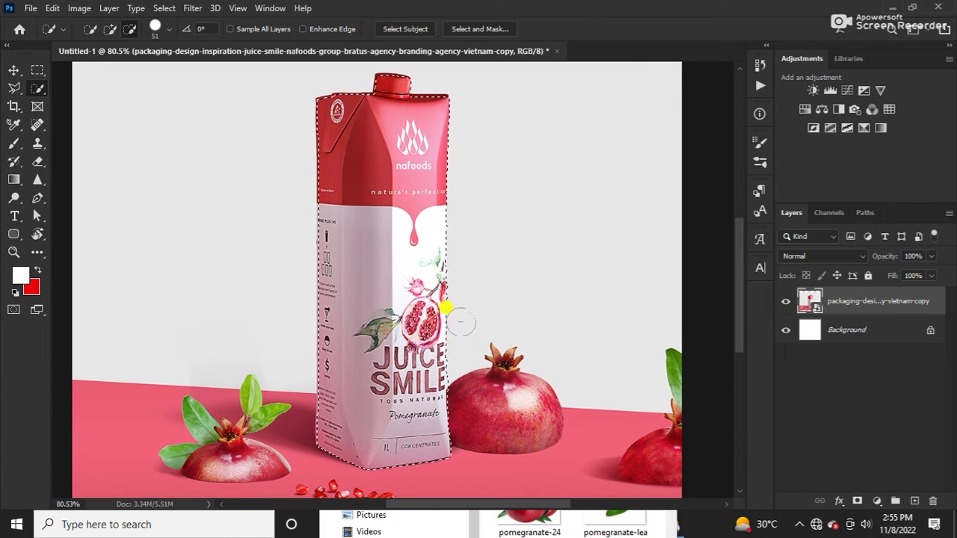
{"action": "left_click_drag", "start_coordinate": [460, 334], "coordinate": [463, 229]}
{"action": "scroll", "coordinate": [377, 224], "scroll_direction": "down", "scroll_amount": 1}
{"action": "mouse_move", "coordinate": [378, 223]}
{"action": "left_mouse_down"}
{"action": "mouse_move", "coordinate": [397, 341]}
{"action": "mouse_move", "coordinate": [423, 352]}
{"action": "left_mouse_up"}
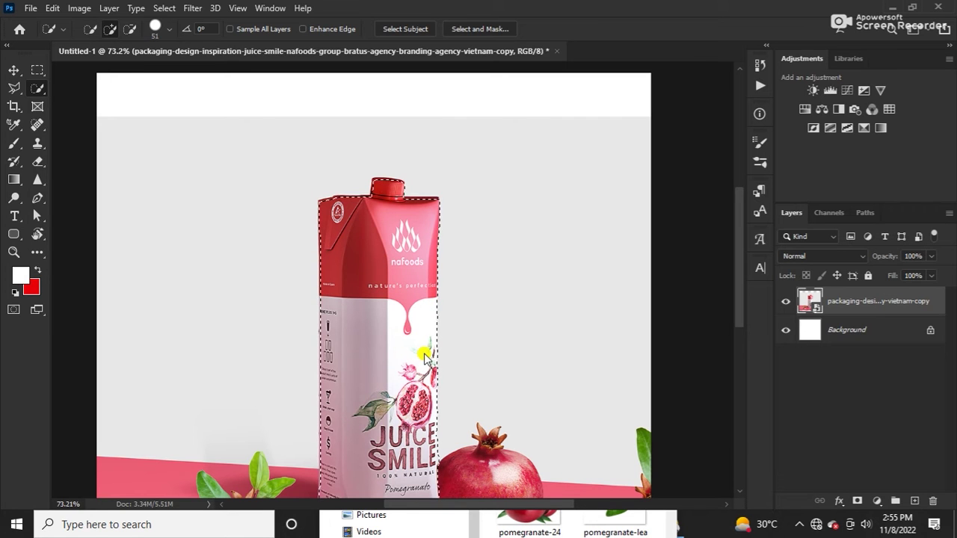
{"action": "scroll", "coordinate": [376, 172], "scroll_direction": "up", "scroll_amount": 1}
{"action": "scroll", "coordinate": [377, 171], "scroll_direction": "up", "scroll_amount": 2}
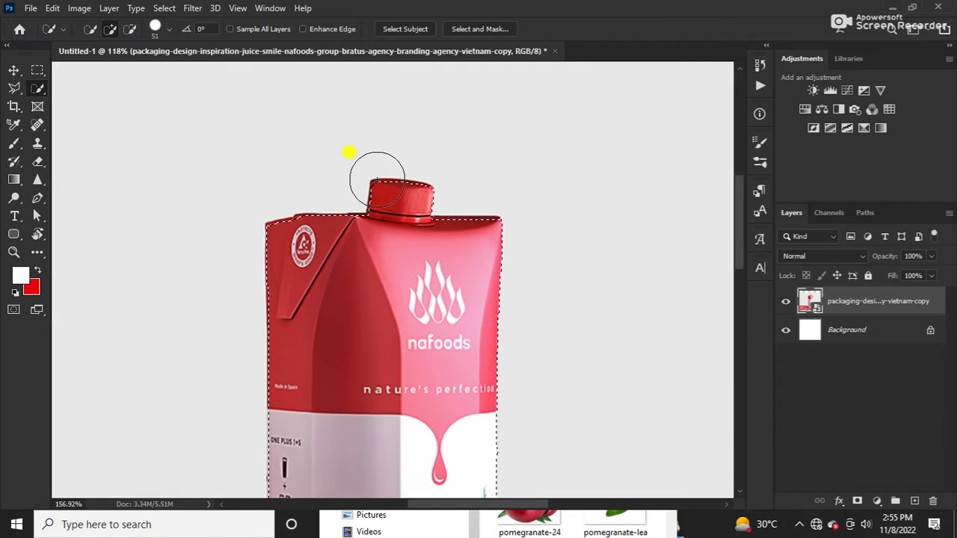
{"action": "scroll", "coordinate": [373, 187], "scroll_direction": "up", "scroll_amount": 1}
{"action": "mouse_move", "coordinate": [288, 236]}
{"action": "left_mouse_down"}
{"action": "mouse_move", "coordinate": [322, 243]}
{"action": "mouse_move", "coordinate": [321, 221]}
{"action": "left_mouse_up"}
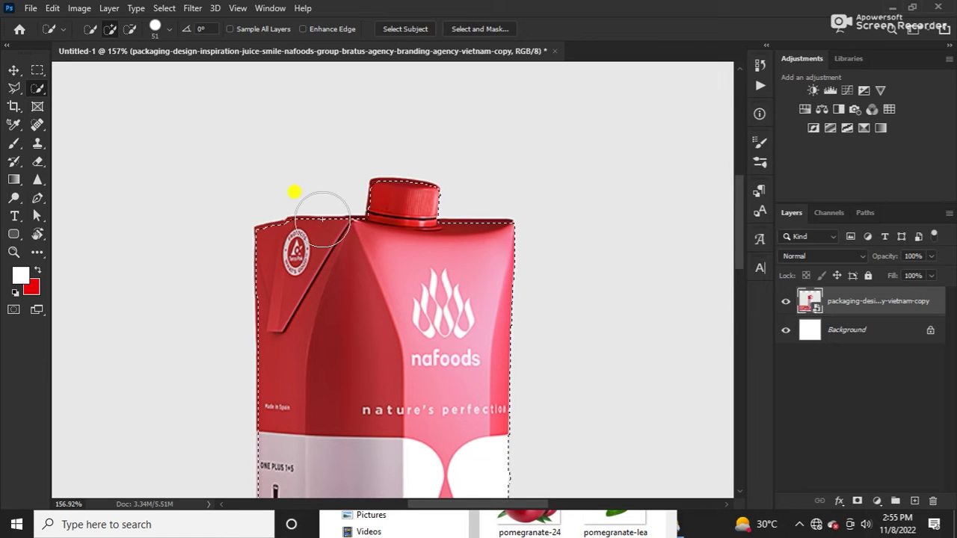
- Expand the selection by 2 px via Select > Modify and duplicate the carton to Layer 1
{"action": "left_click", "coordinate": [160, 7]}
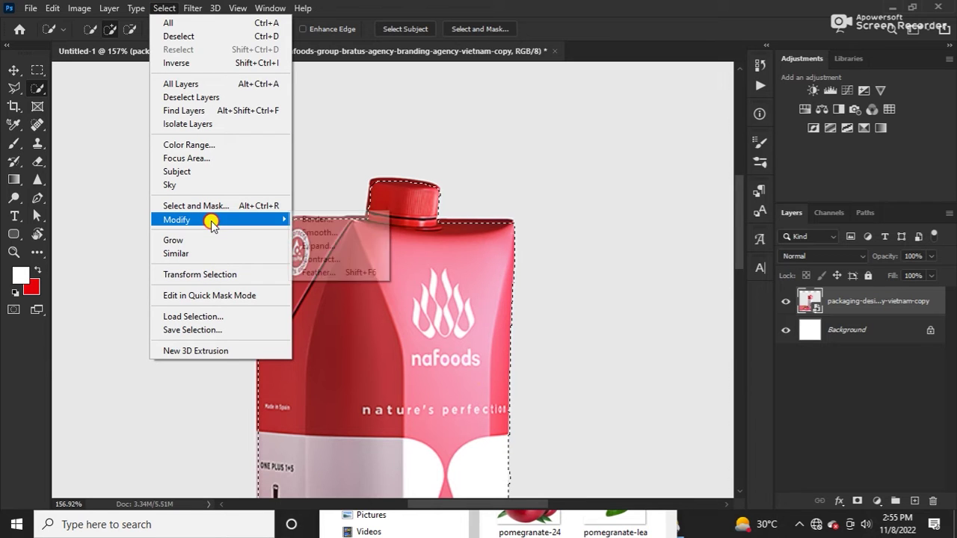
{"action": "left_click", "coordinate": [314, 246]}
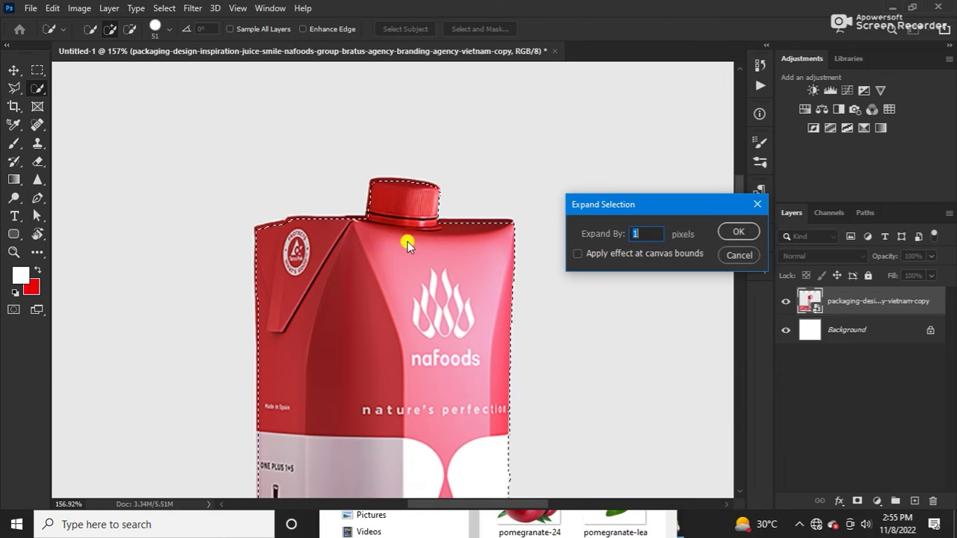
{"action": "left_click", "coordinate": [723, 236]}
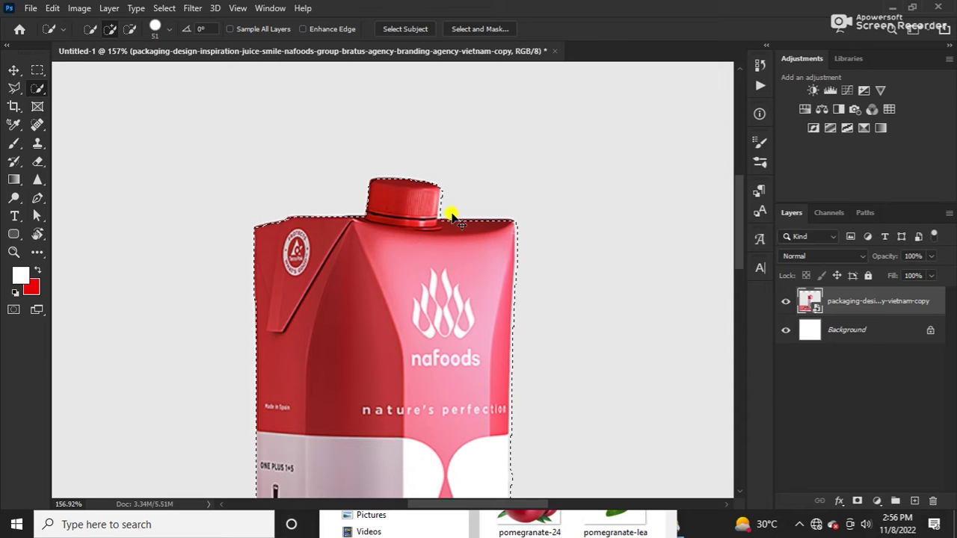
{"action": "scroll", "coordinate": [408, 217], "scroll_direction": "down", "scroll_amount": 5}
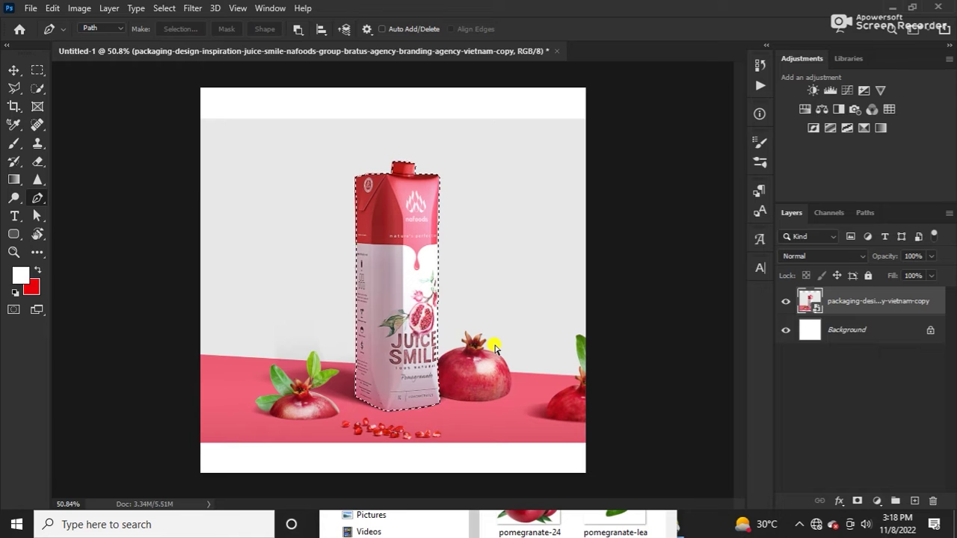
{"action": "key", "text": "ctrl+j"}
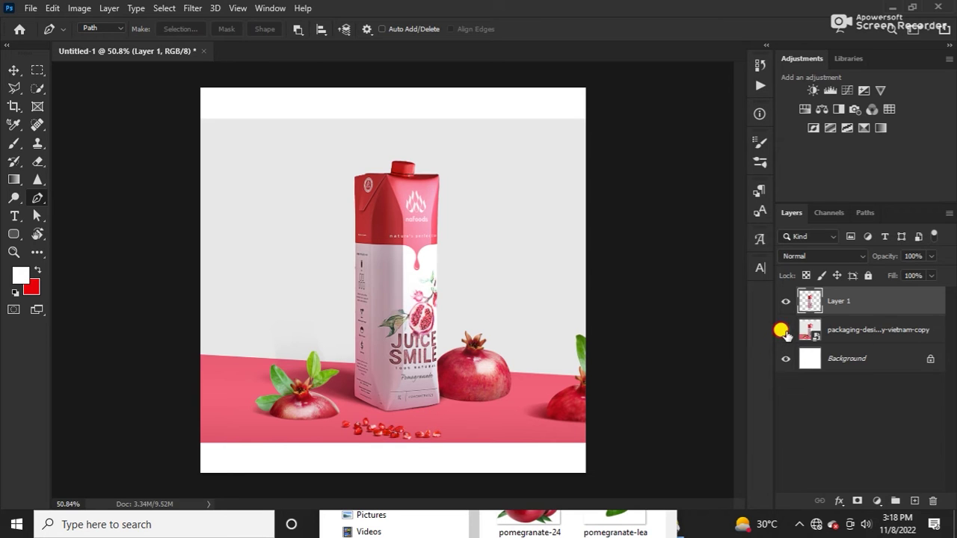
- Hide and delete the original packaging photo layer
{"action": "left_click", "coordinate": [785, 330]}
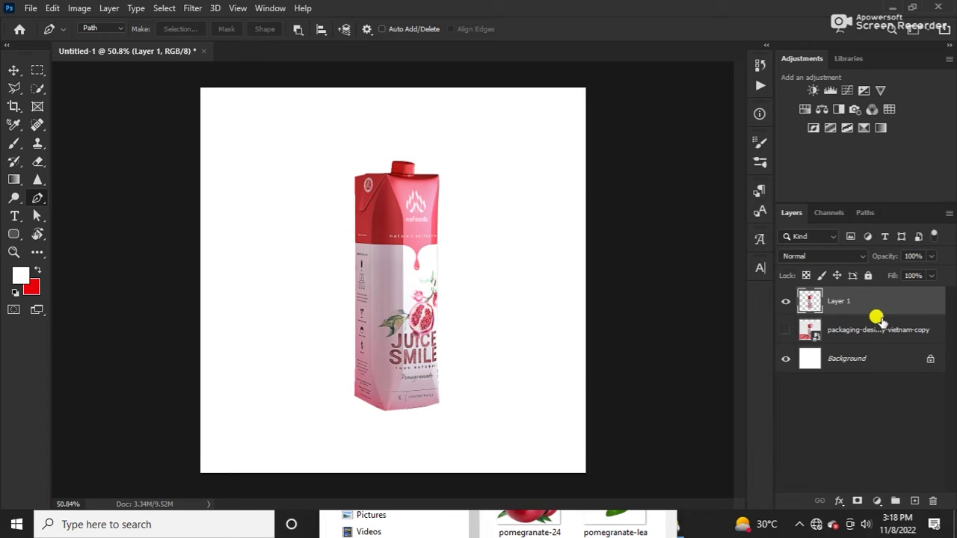
{"action": "left_click", "coordinate": [852, 330]}
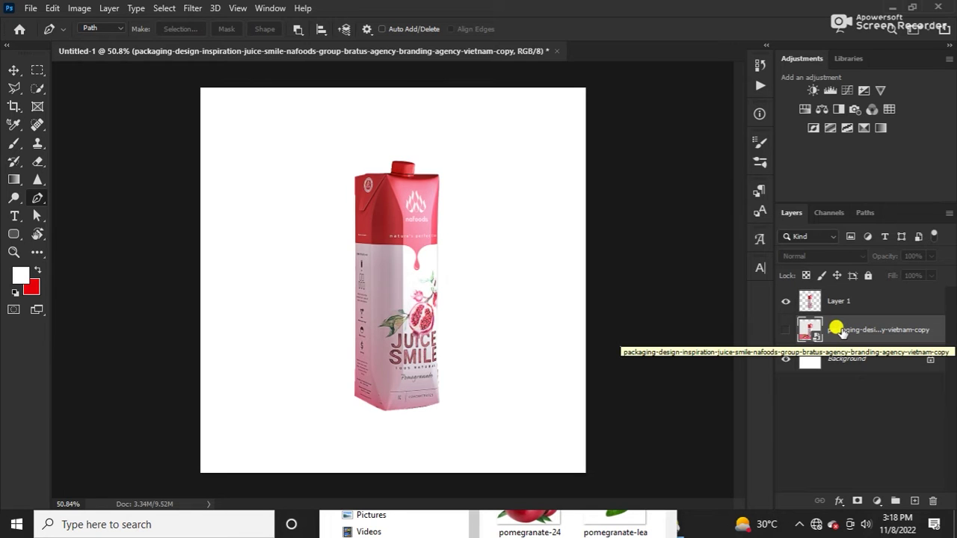
{"action": "left_click_drag", "start_coordinate": [841, 332], "coordinate": [933, 499]}
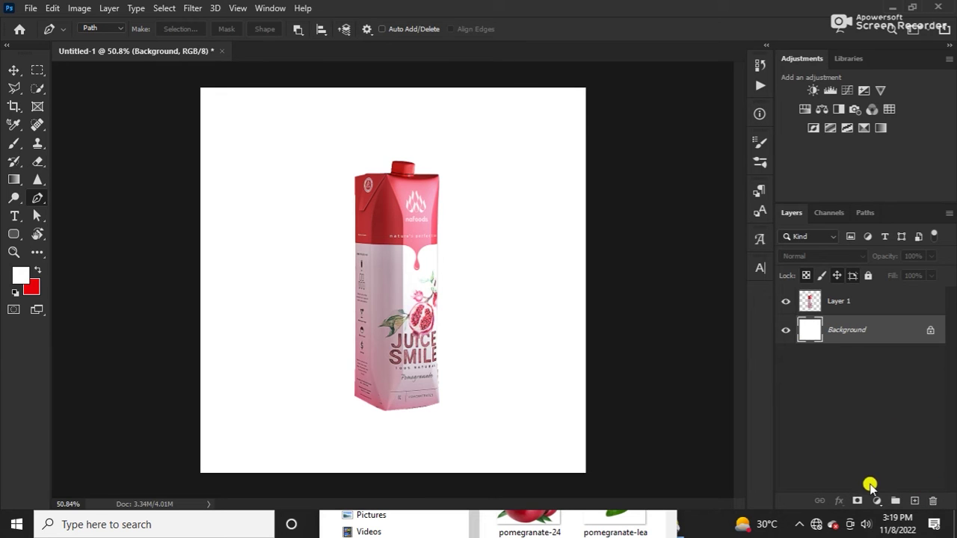
- Add Layer 2 beneath the carton and fill it with solid red
{"action": "left_click", "coordinate": [914, 499]}
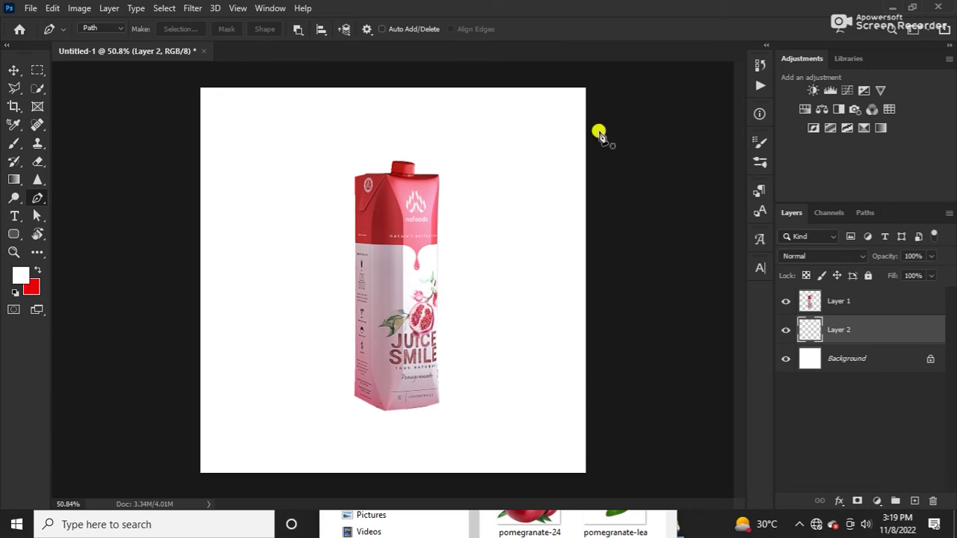
{"action": "left_click", "coordinate": [38, 272]}
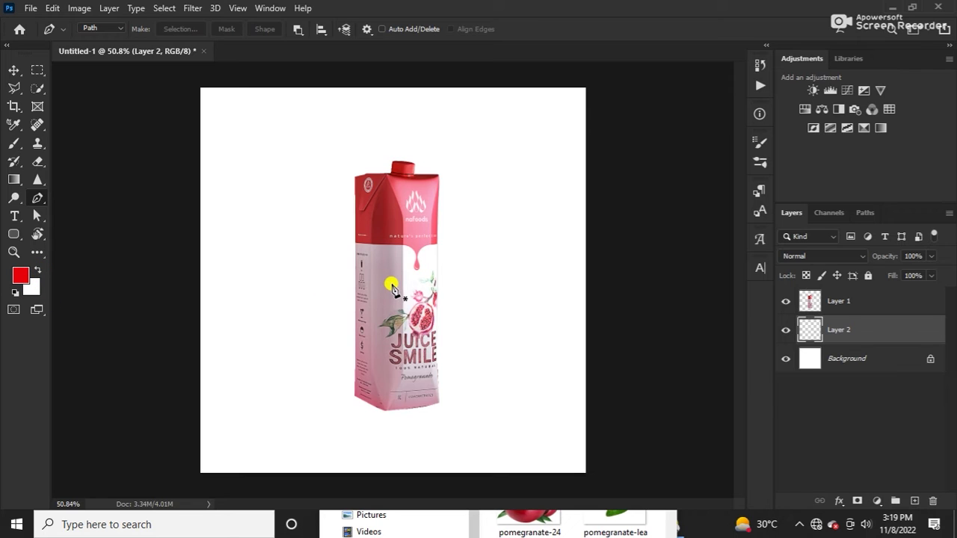
{"action": "key", "text": "g"}
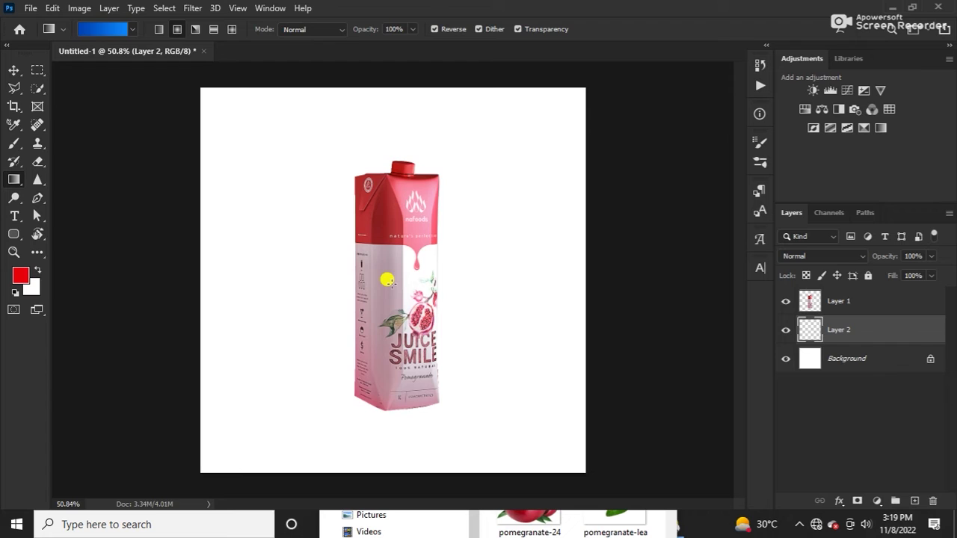
{"action": "key", "text": "alt+BackSpace"}
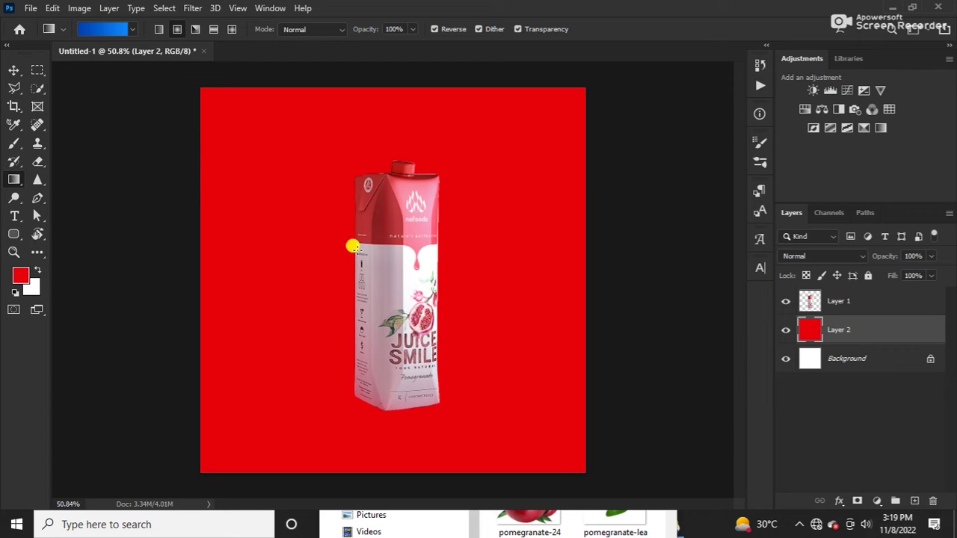
{"action": "scroll", "coordinate": [371, 262], "scroll_direction": "down", "scroll_amount": 3}
{"action": "scroll", "coordinate": [396, 272], "scroll_direction": "up", "scroll_amount": 2}
{"action": "scroll", "coordinate": [422, 284], "scroll_direction": "down", "scroll_amount": 1}
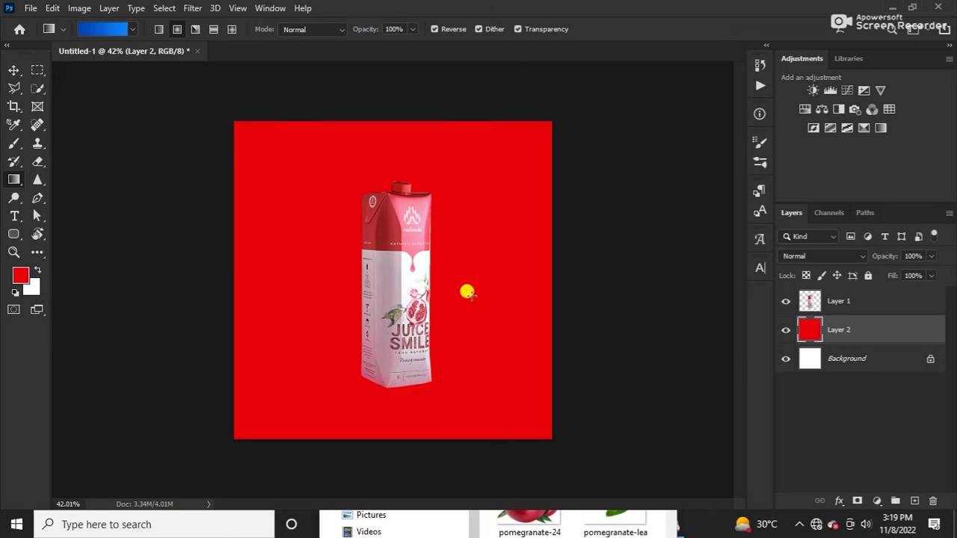
- Deepen the red fill with Levels, moving the black input slider to 142
{"action": "key", "text": "ctrl+l"}
{"action": "mouse_move", "coordinate": [849, 225]}
{"action": "left_mouse_down"}
{"action": "mouse_move", "coordinate": [835, 225]}
{"action": "mouse_move", "coordinate": [861, 225]}
{"action": "left_mouse_up"}
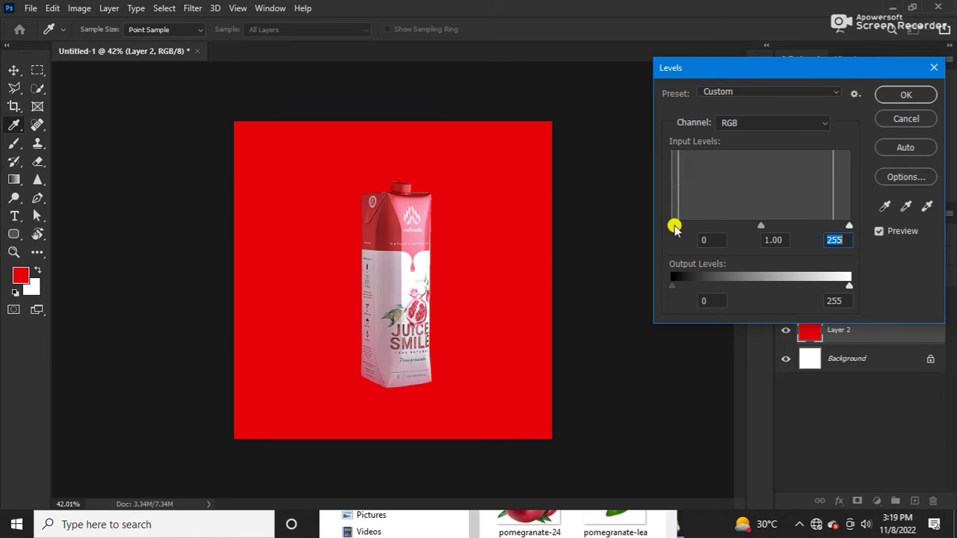
{"action": "left_click_drag", "start_coordinate": [671, 227], "coordinate": [760, 228]}
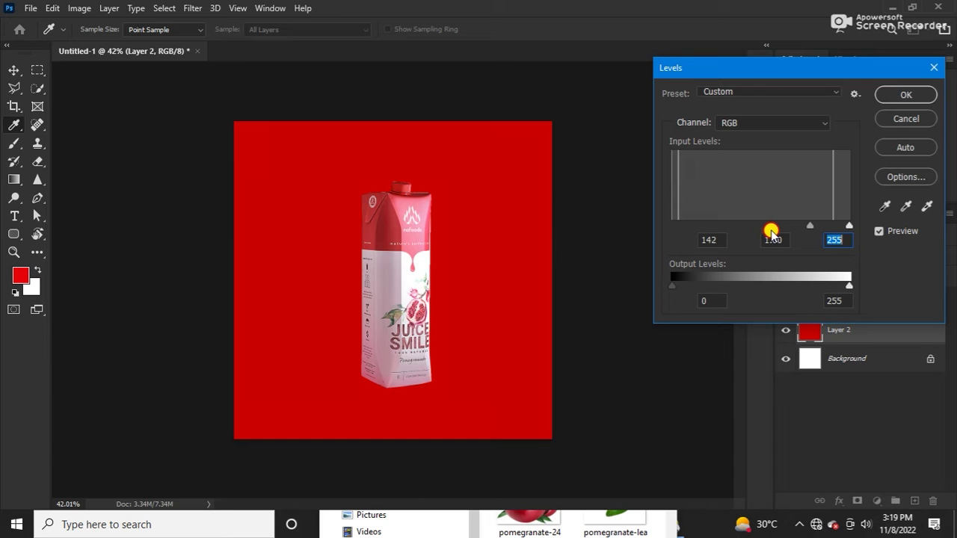
{"action": "left_click", "coordinate": [771, 229]}
{"action": "left_click", "coordinate": [905, 94]}
{"action": "key", "text": "g"}
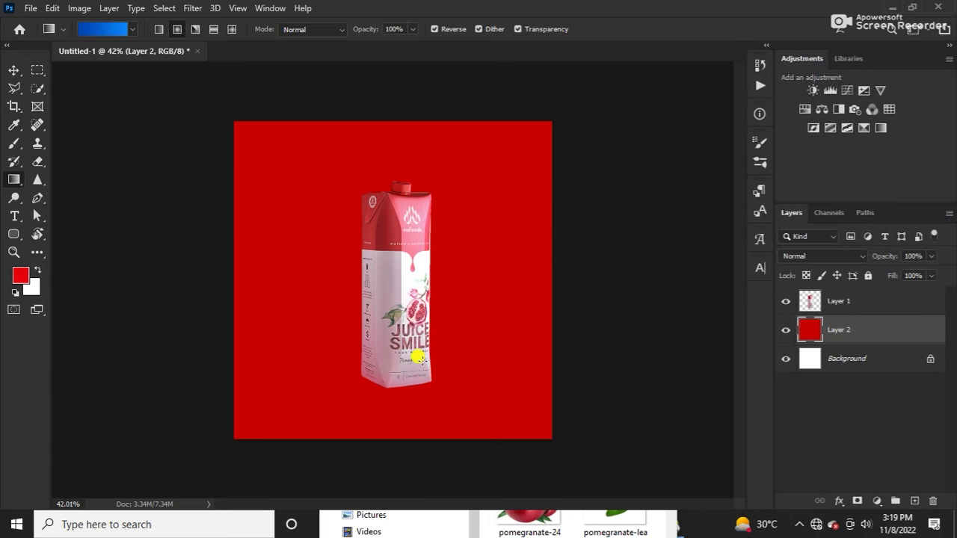
{"action": "key", "text": "v"}
{"action": "left_click", "coordinate": [411, 361]}
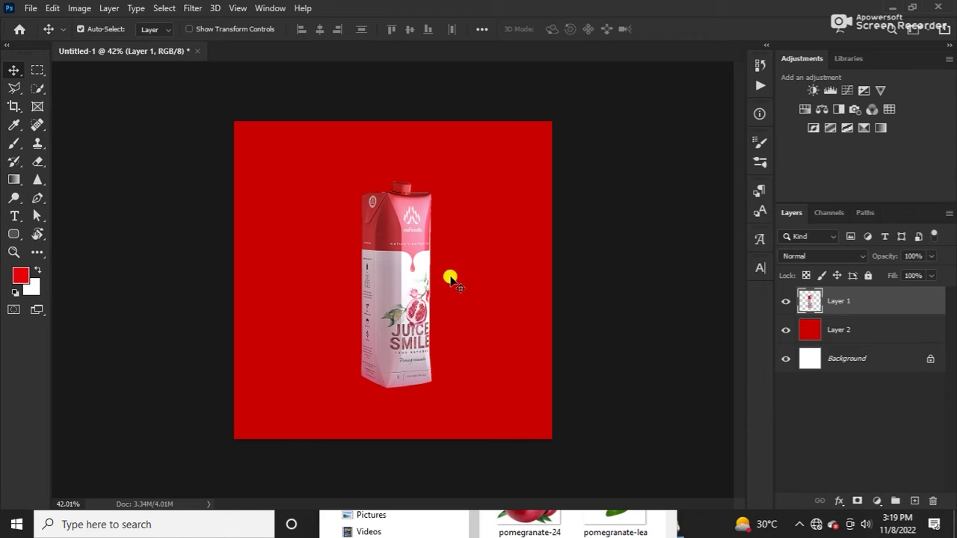
- Nudge the carton toward the centre and scale it to 111.40%
{"action": "left_click_drag", "start_coordinate": [394, 322], "coordinate": [390, 325]}
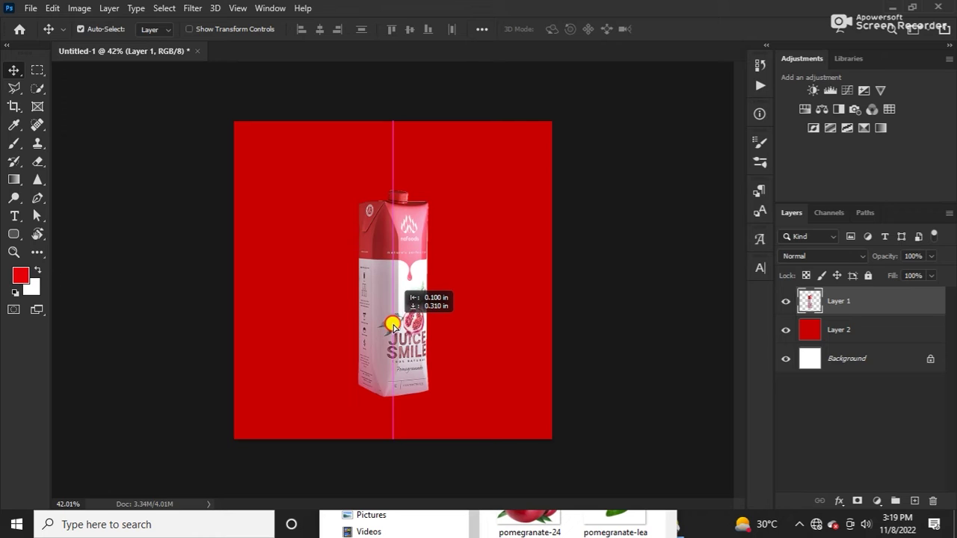
{"action": "left_click_drag", "start_coordinate": [390, 325], "coordinate": [421, 302]}
{"action": "key", "text": "ctrl"}
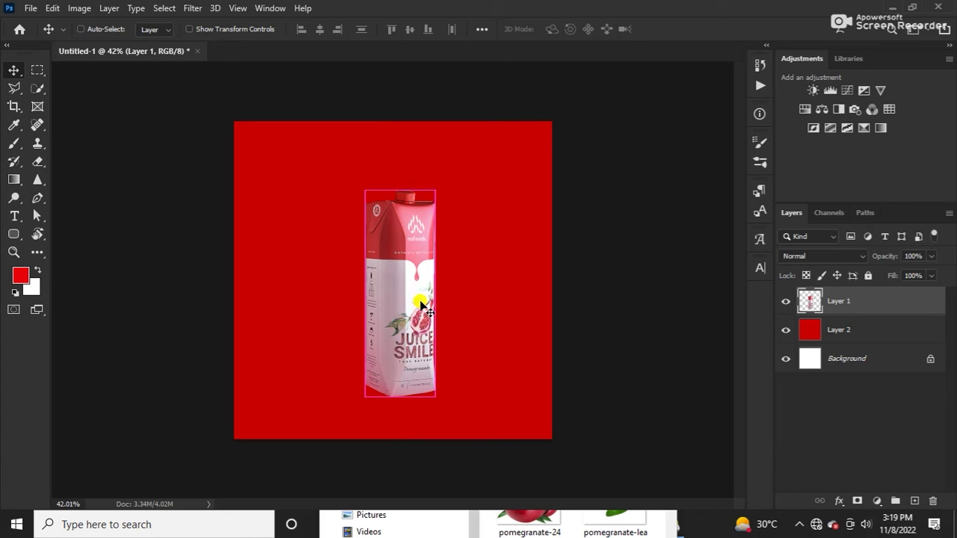
{"action": "key", "text": "ctrl+t"}
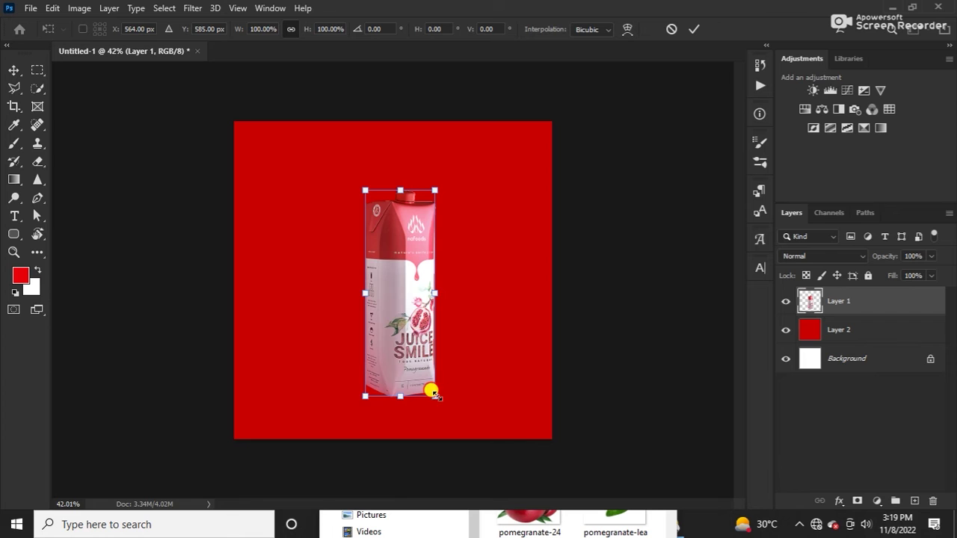
{"action": "left_click_drag", "start_coordinate": [433, 392], "coordinate": [438, 409]}
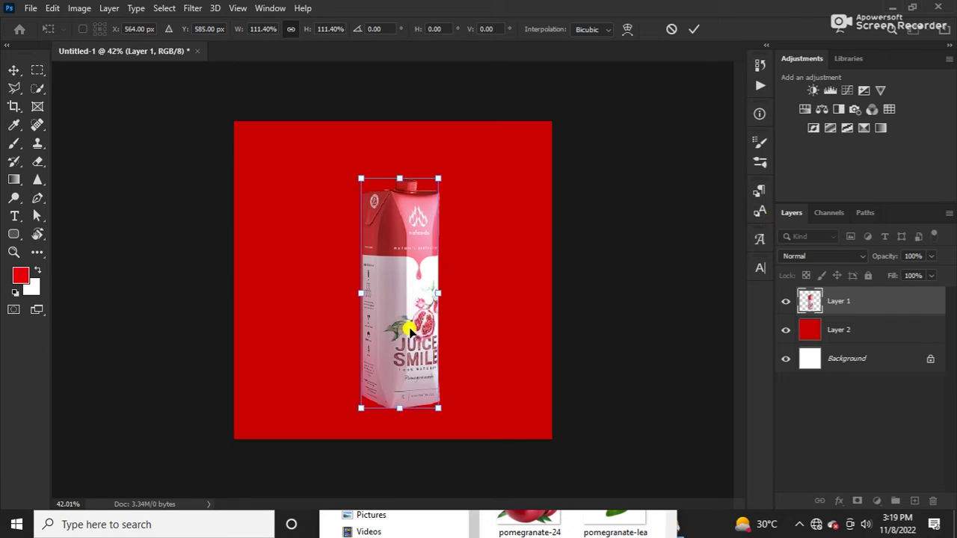
{"action": "key", "text": "Return"}
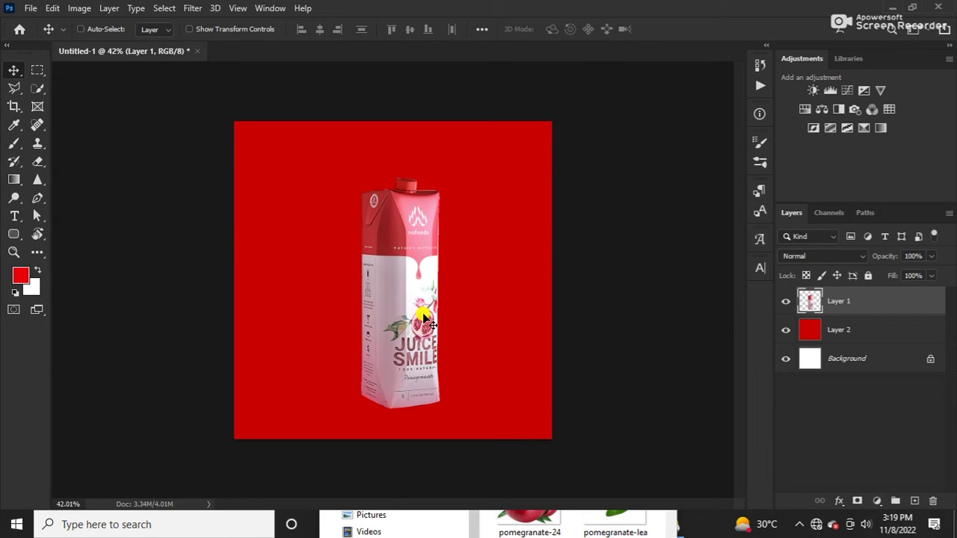
- Brighten the carton with Levels at white input 240, then zoom to inspect it
{"action": "key", "text": "ctrl+l"}
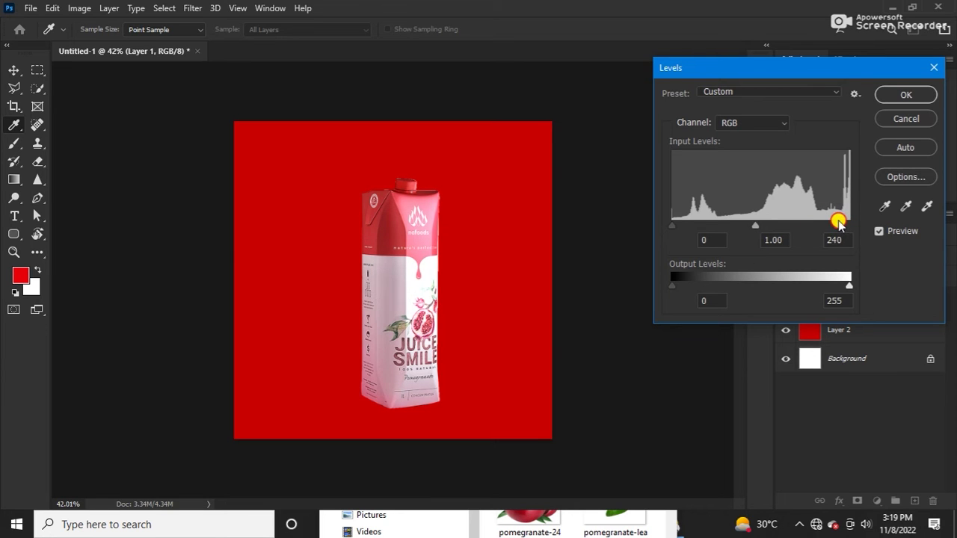
{"action": "left_click", "coordinate": [918, 93]}
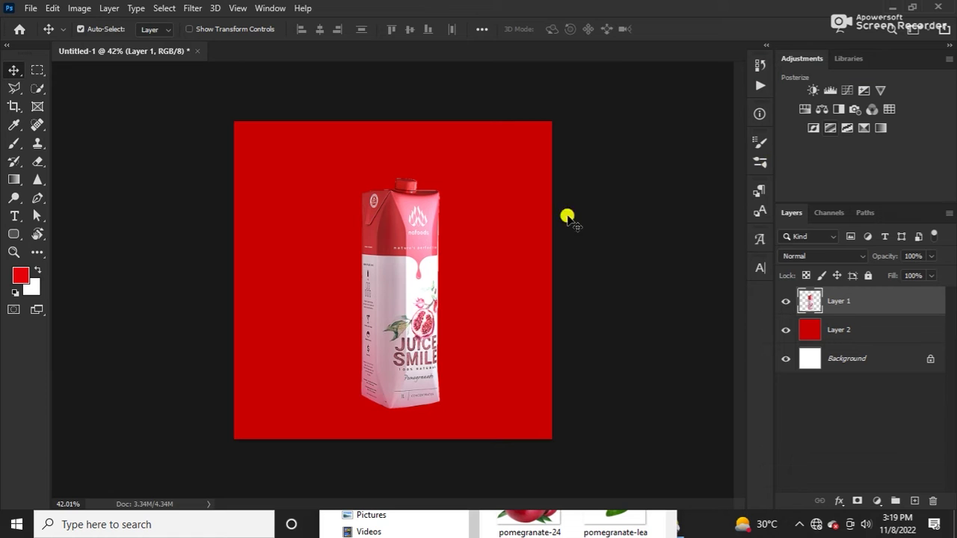
{"action": "scroll", "coordinate": [521, 235], "scroll_direction": "up", "scroll_amount": 1}
{"action": "scroll", "coordinate": [520, 234], "scroll_direction": "up", "scroll_amount": 1}
{"action": "scroll", "coordinate": [478, 221], "scroll_direction": "up", "scroll_amount": 1}
{"action": "scroll", "coordinate": [457, 211], "scroll_direction": "up", "scroll_amount": 1}
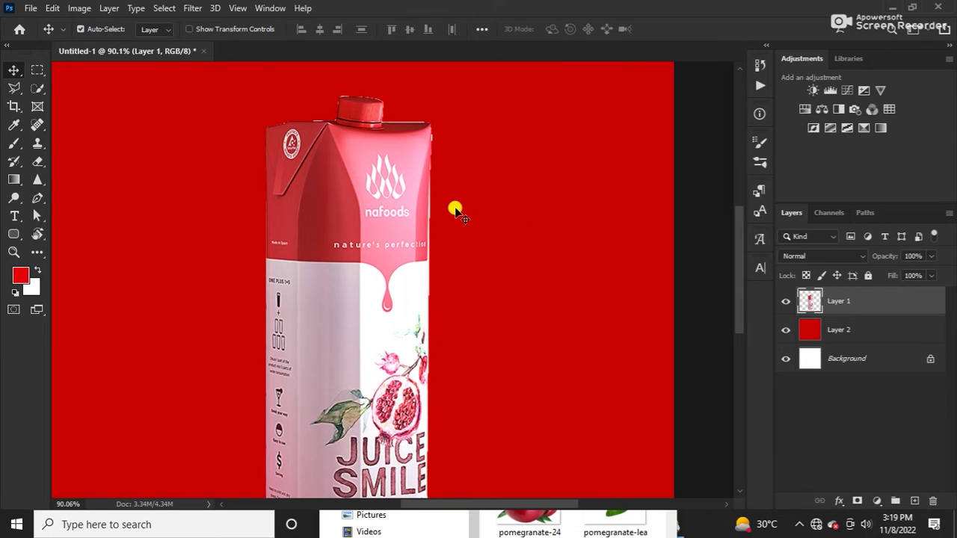
{"action": "scroll", "coordinate": [441, 172], "scroll_direction": "up", "scroll_amount": 2}
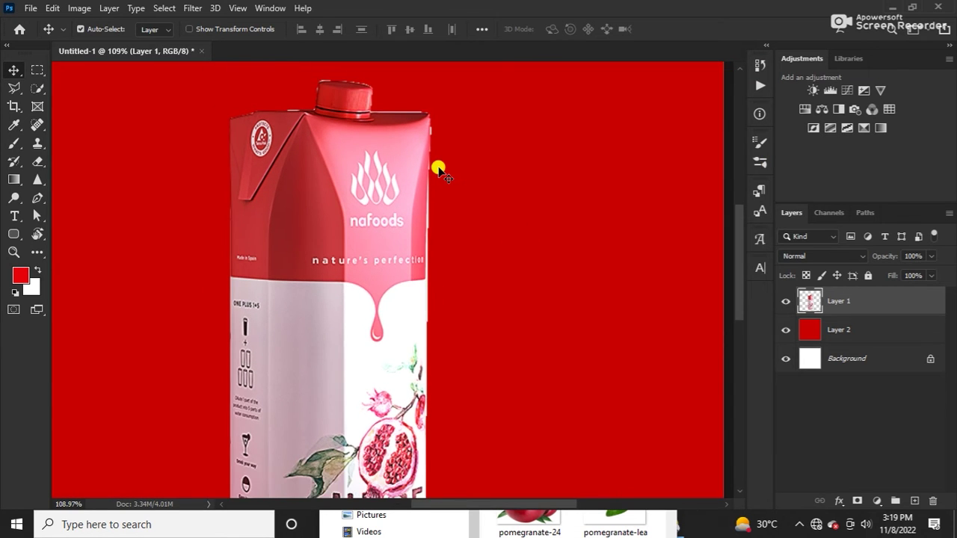
{"action": "scroll", "coordinate": [441, 172], "scroll_direction": "down", "scroll_amount": 2}
{"action": "scroll", "coordinate": [441, 172], "scroll_direction": "down", "scroll_amount": 1}
{"action": "scroll", "coordinate": [441, 172], "scroll_direction": "up", "scroll_amount": 1}
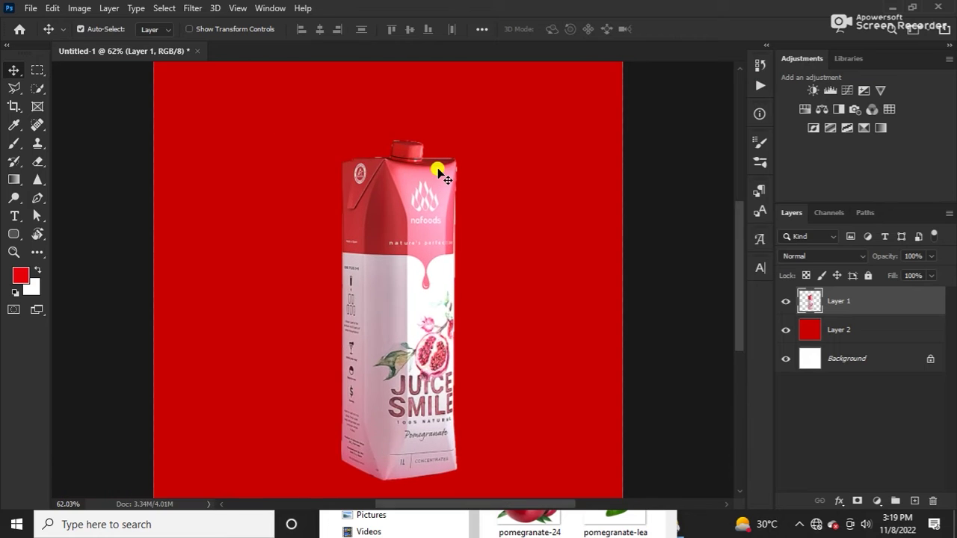
{"action": "scroll", "coordinate": [442, 172], "scroll_direction": "down", "scroll_amount": 2}
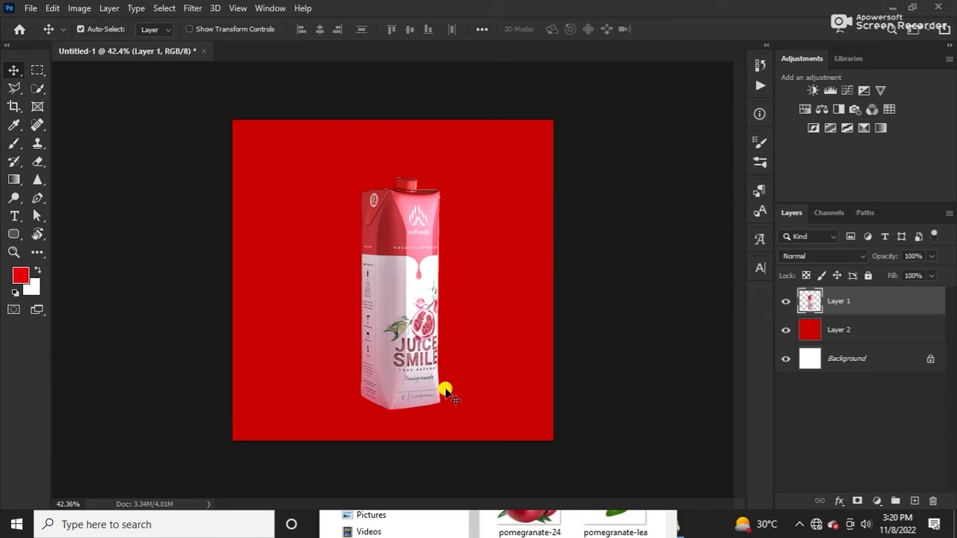
- Set a black, flattened 634 px Soft Round brush and undo a trial shadow stroke
{"action": "key", "text": "g"}
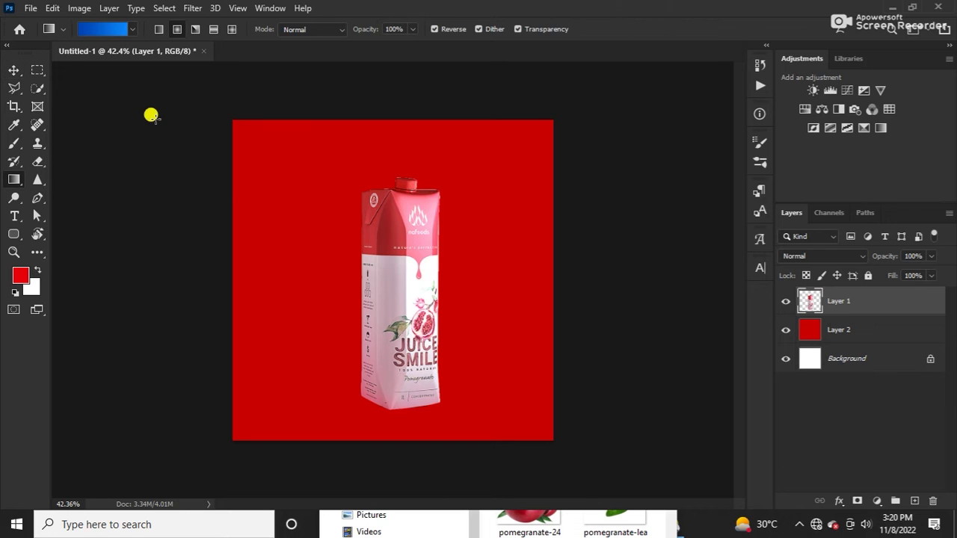
{"action": "key", "text": "b"}
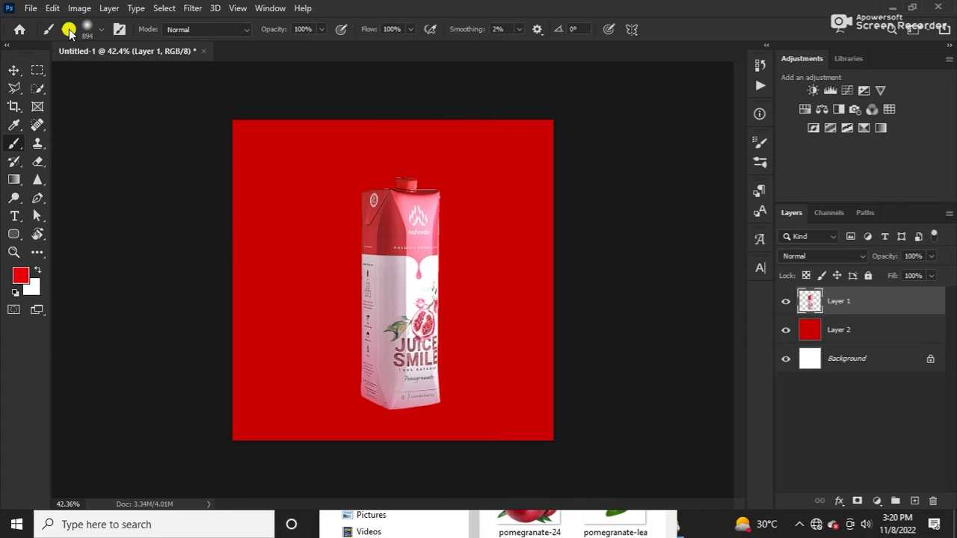
{"action": "left_click", "coordinate": [90, 30]}
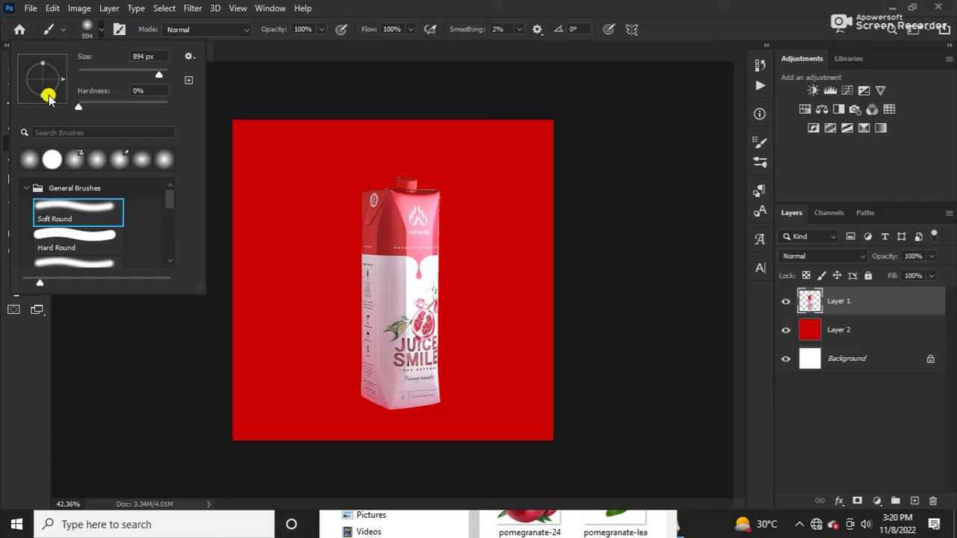
{"action": "left_click_drag", "start_coordinate": [43, 96], "coordinate": [43, 82]}
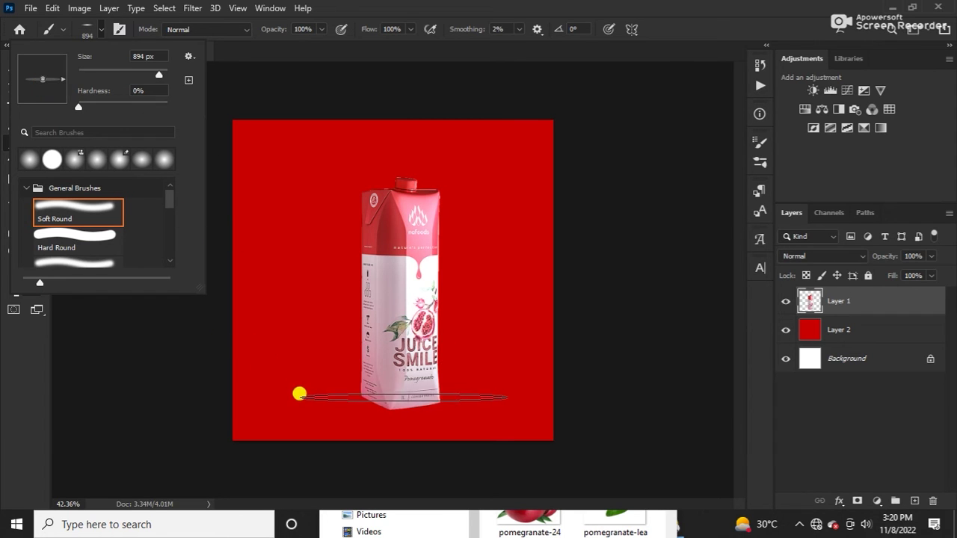
{"action": "left_click", "coordinate": [46, 216]}
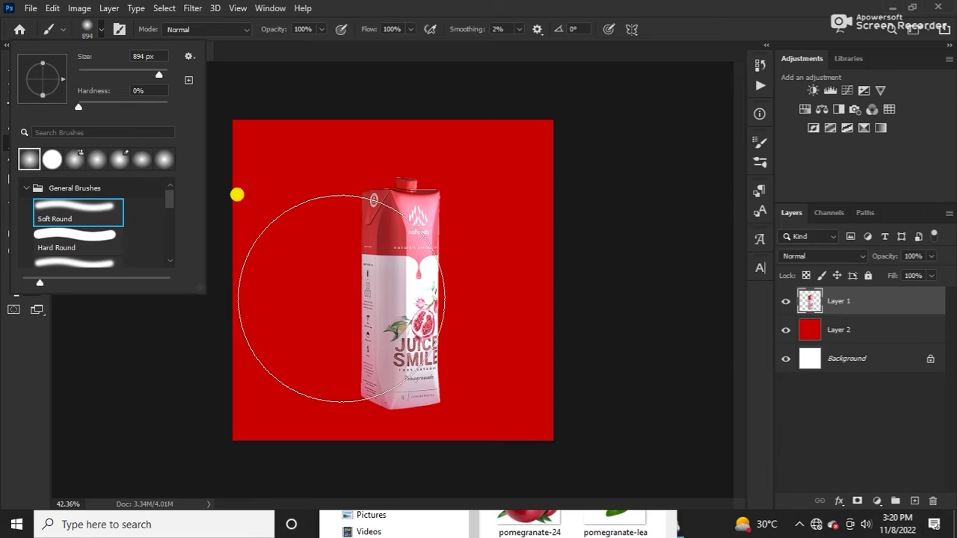
{"action": "mouse_move", "coordinate": [41, 95]}
{"action": "left_mouse_down"}
{"action": "mouse_move", "coordinate": [37, 71]}
{"action": "mouse_move", "coordinate": [42, 86]}
{"action": "left_mouse_up"}
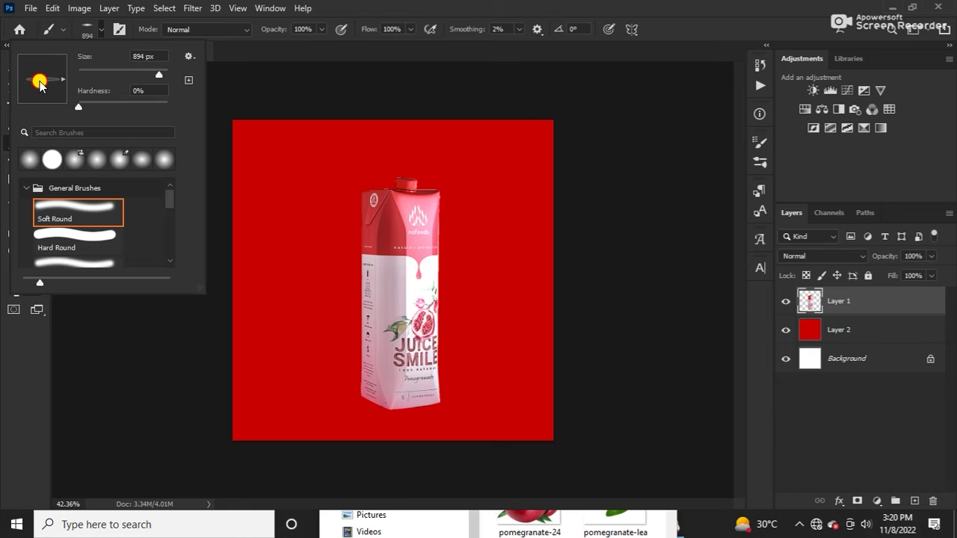
{"action": "left_click_drag", "start_coordinate": [421, 379], "coordinate": [377, 376]}
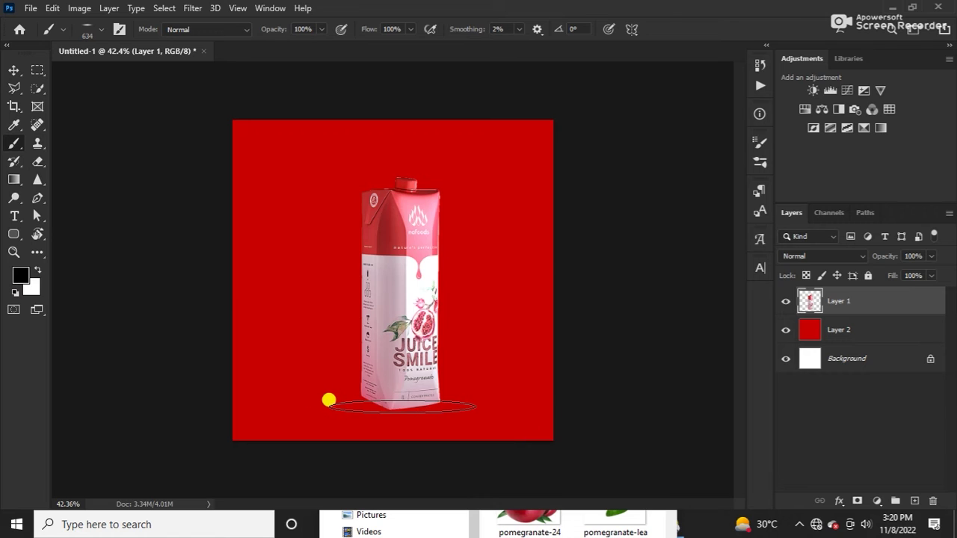
{"action": "left_click_drag", "start_coordinate": [331, 397], "coordinate": [412, 396]}
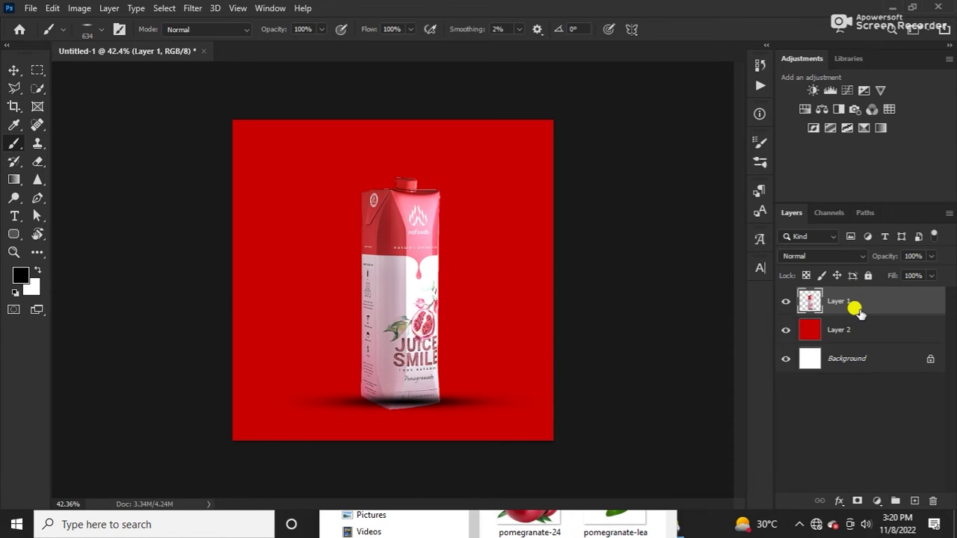
{"action": "key", "text": "ctrl+z"}
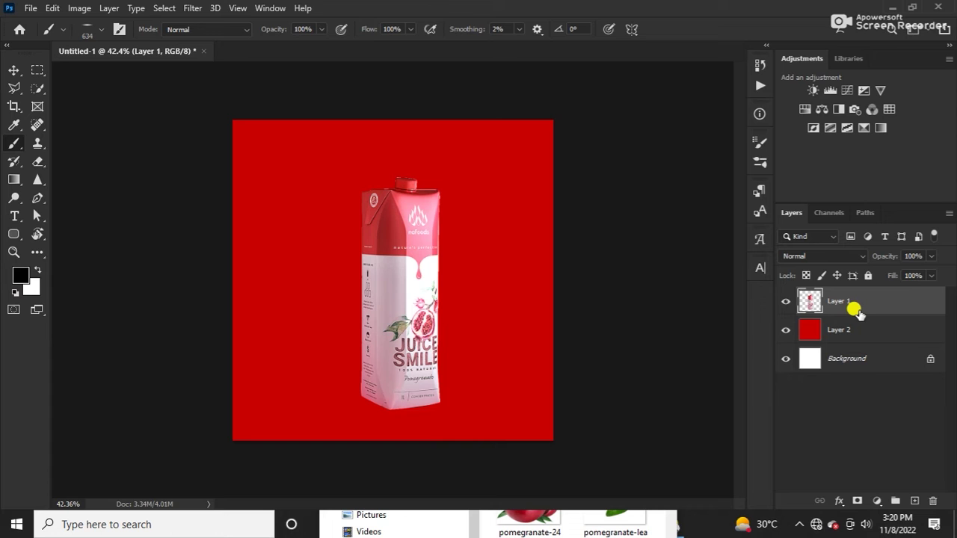
- Add Layer 3 between the carton and red background, and paint a soft black shadow under the carton
{"action": "key", "text": "ctrl+shift+n"}
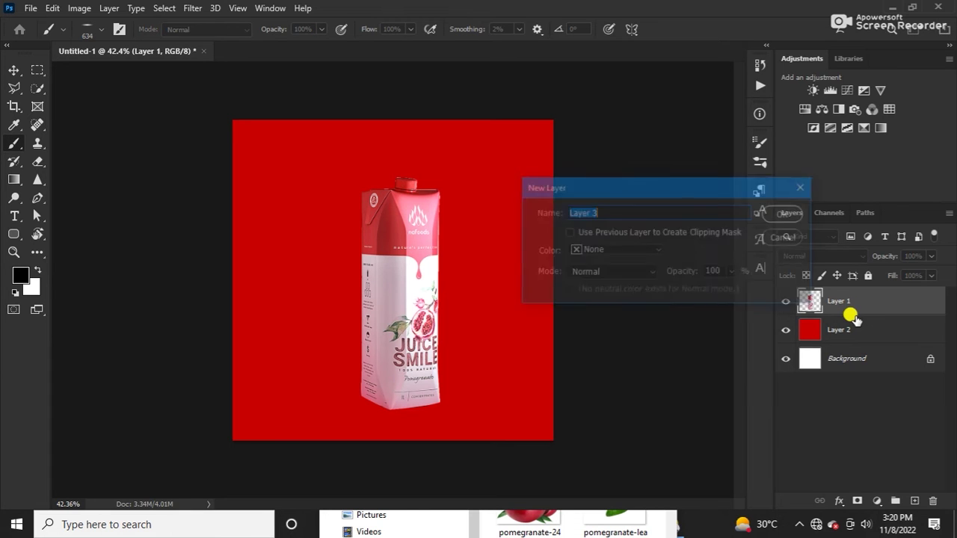
{"action": "key", "text": "Return"}
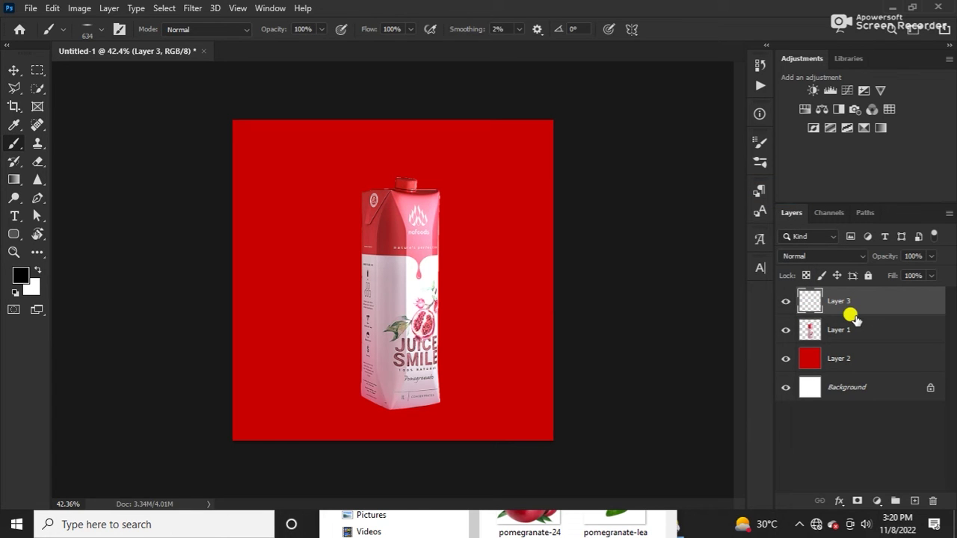
{"action": "key", "text": "ctrl+bracketleft"}
{"action": "key", "text": "ctrl+bracketleft"}
{"action": "key", "text": "ctrl+bracketright"}
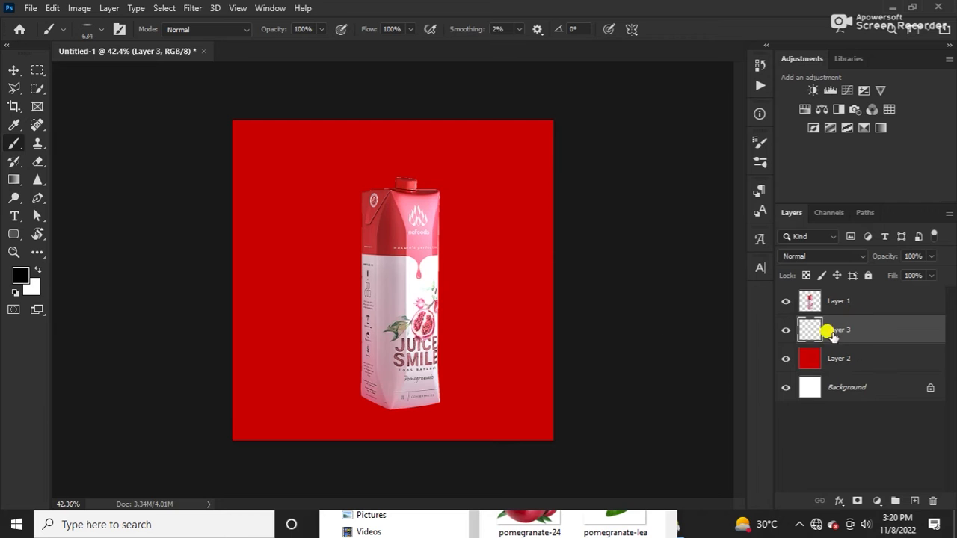
{"action": "left_click_drag", "start_coordinate": [331, 406], "coordinate": [331, 397]}
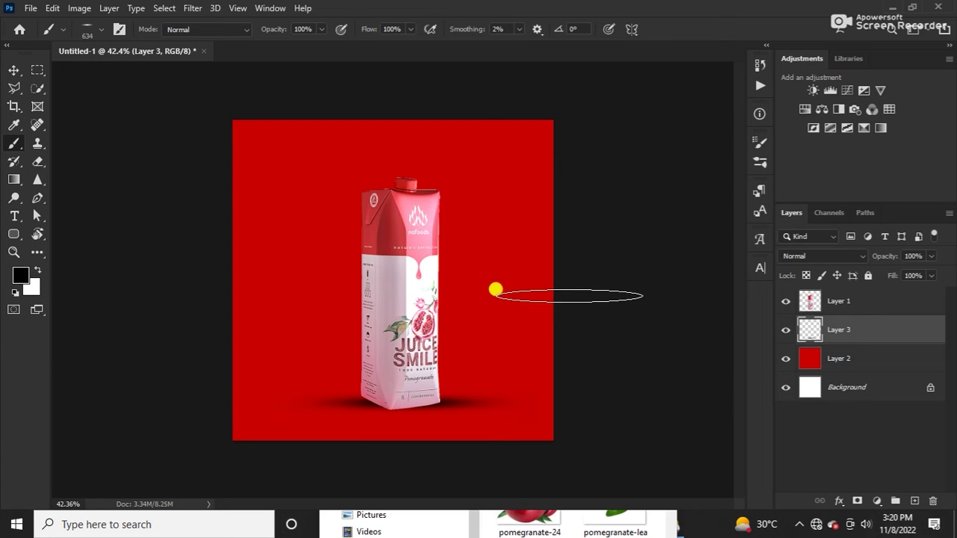
{"action": "scroll", "coordinate": [495, 290], "scroll_direction": "down", "scroll_amount": 2}
{"action": "scroll", "coordinate": [503, 287], "scroll_direction": "up", "scroll_amount": 1}
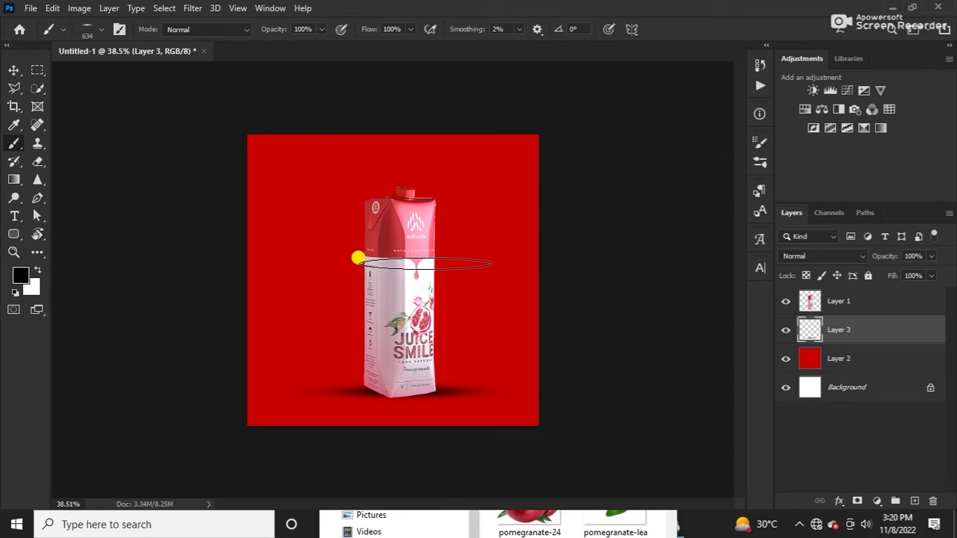
{"action": "key", "text": "t"}
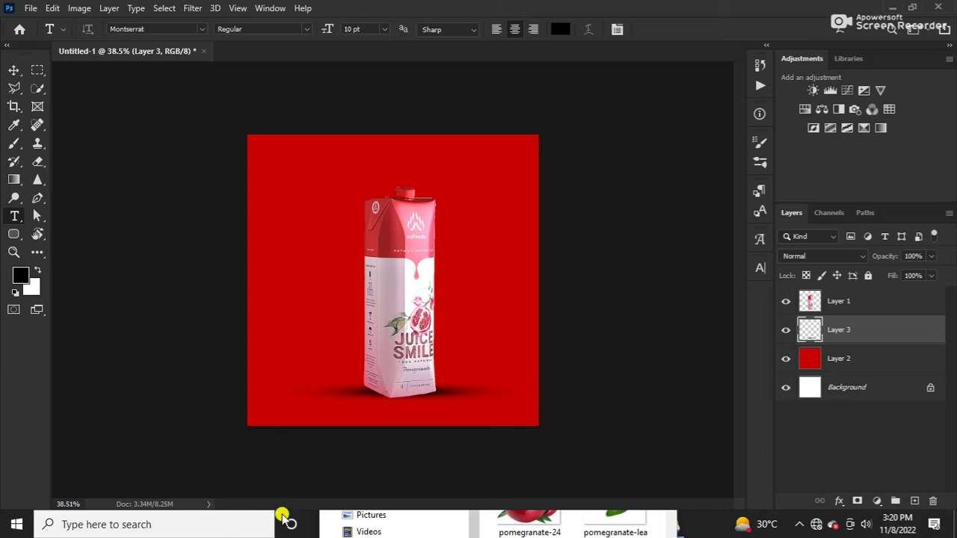
- Place the pomegranate leaf image from Explorer, tilted slightly, on the carton's left side
{"action": "left_click", "coordinate": [547, 530]}
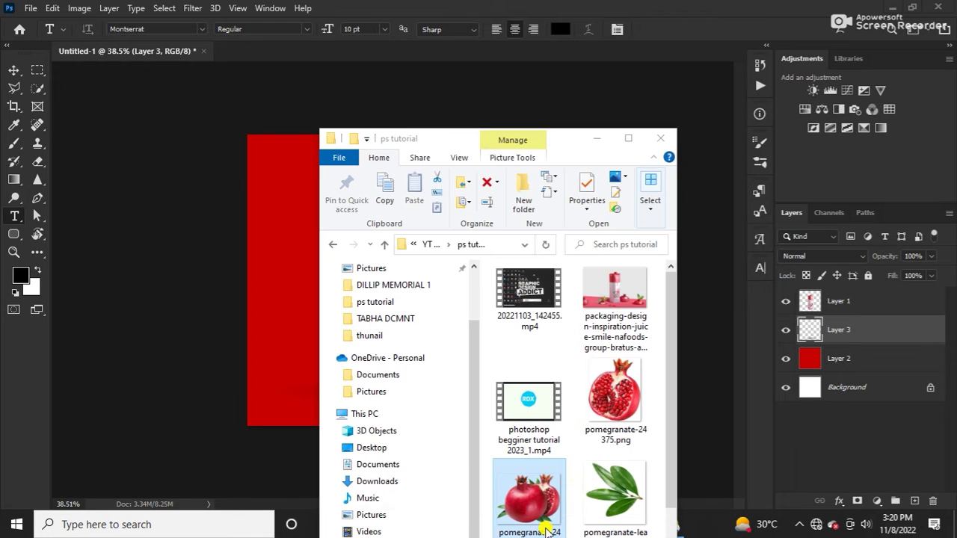
{"action": "left_click_drag", "start_coordinate": [614, 490], "coordinate": [303, 347]}
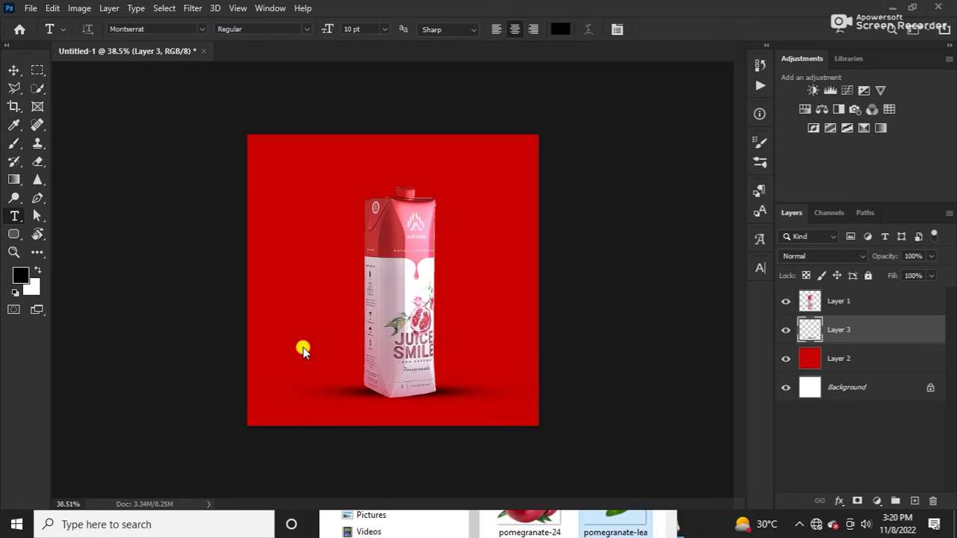
{"action": "left_click_drag", "start_coordinate": [384, 304], "coordinate": [316, 304]}
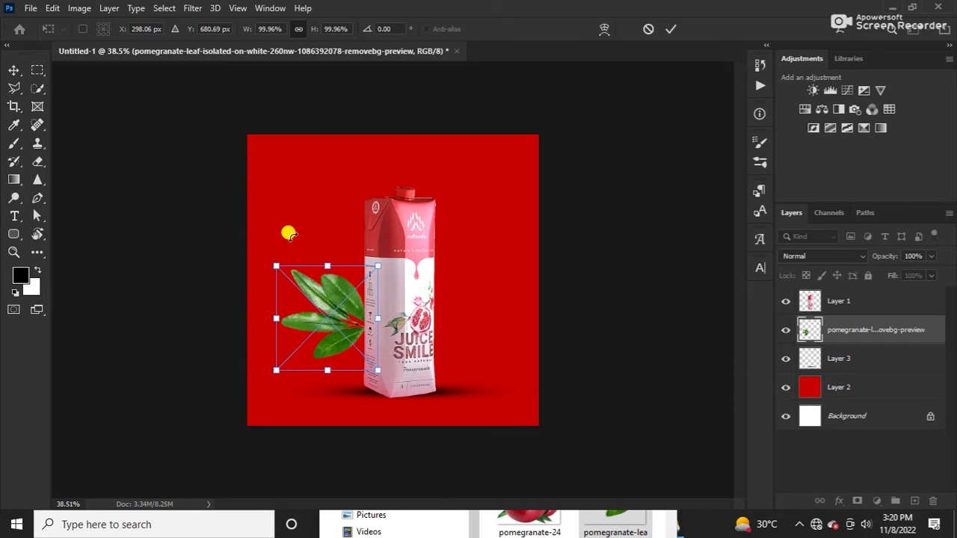
{"action": "left_click_drag", "start_coordinate": [292, 247], "coordinate": [272, 231]}
{"action": "left_click_drag", "start_coordinate": [312, 301], "coordinate": [314, 314]}
{"action": "key", "text": "Return"}
{"action": "key", "text": "t"}
- Duplicate the leaves to the carton's right, rotated about 110.8°, and drag another copy top-left
{"action": "key", "text": "v"}
{"action": "left_click_drag", "start_coordinate": [323, 313], "coordinate": [423, 281], "text": "alt"}
{"action": "key", "text": "ctrl+t"}
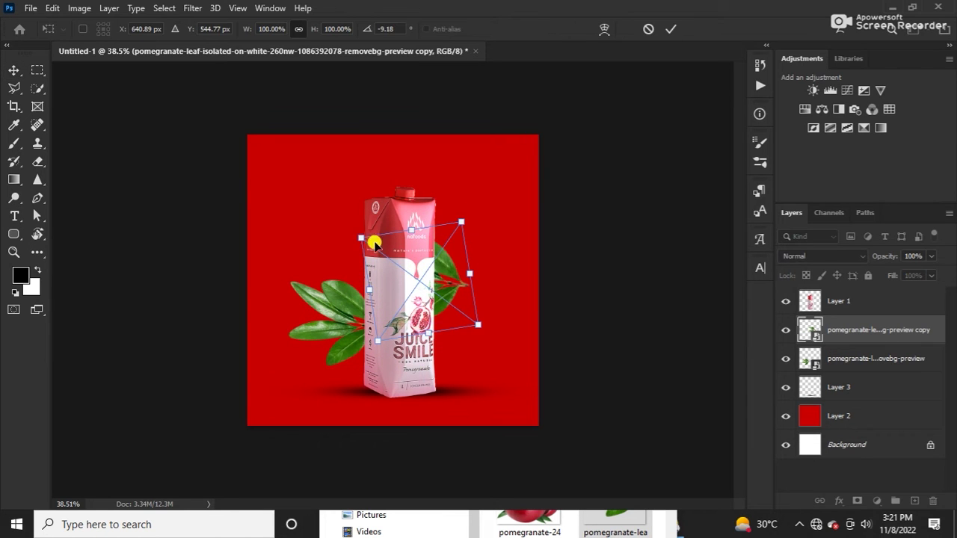
{"action": "mouse_move", "coordinate": [366, 218]}
{"action": "left_mouse_down"}
{"action": "mouse_move", "coordinate": [428, 208]}
{"action": "mouse_move", "coordinate": [509, 254]}
{"action": "left_mouse_up"}
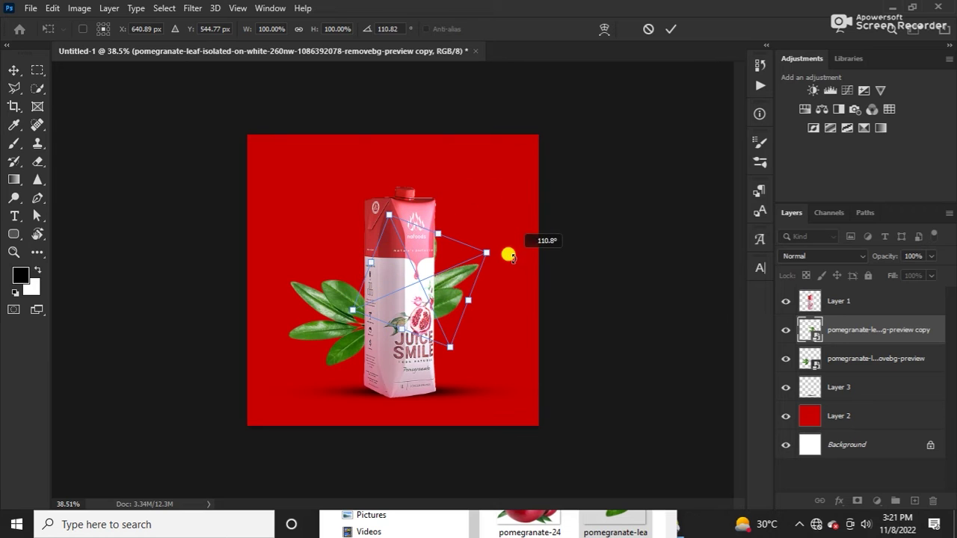
{"action": "left_click_drag", "start_coordinate": [444, 285], "coordinate": [466, 282]}
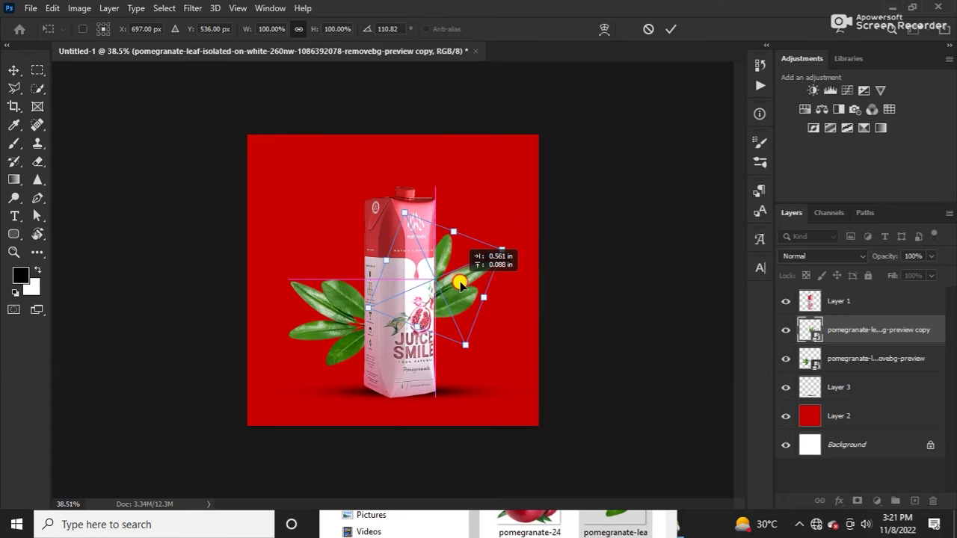
{"action": "key", "text": "Return"}
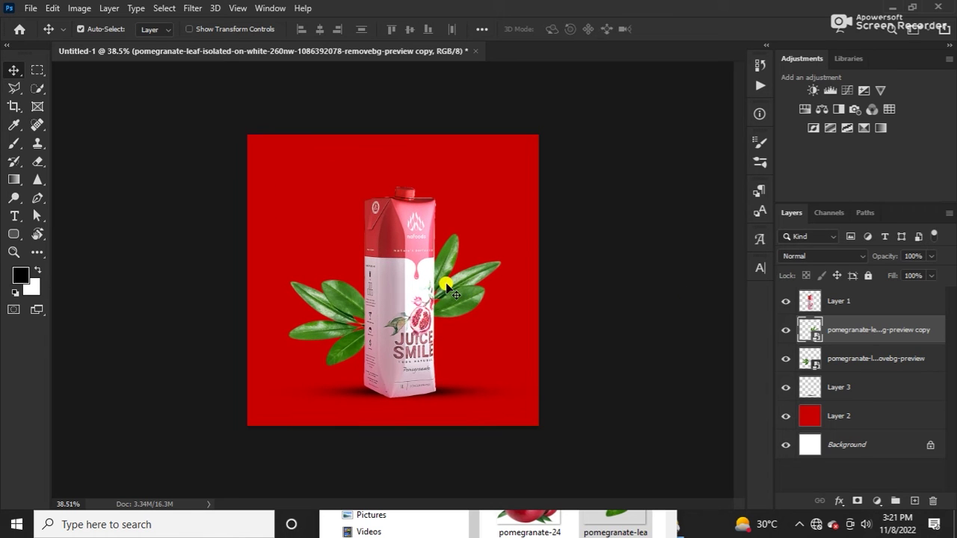
{"action": "left_click_drag", "start_coordinate": [452, 284], "coordinate": [461, 282]}
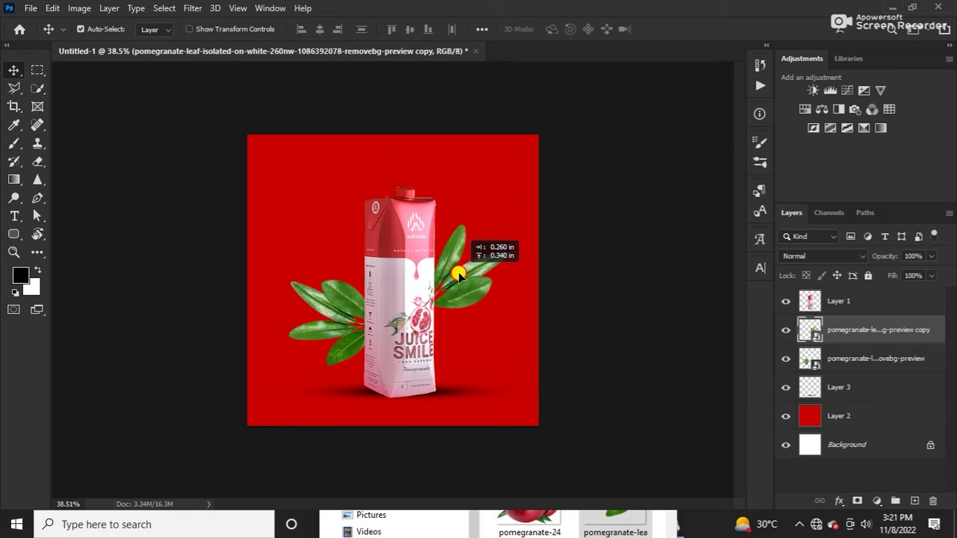
{"action": "left_click_drag", "start_coordinate": [348, 313], "coordinate": [306, 145]}
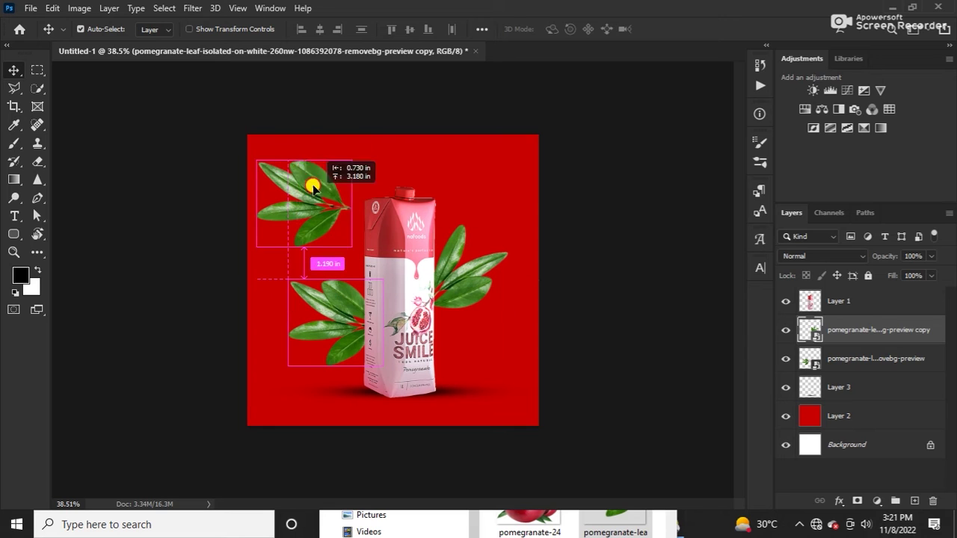
- Rotate the top-left leaf copy about -140°, enlarge it to about 125%, and Gaussian-blur it
{"action": "key", "text": "ctrl+t"}
{"action": "mouse_move", "coordinate": [235, 226]}
{"action": "left_mouse_down"}
{"action": "mouse_move", "coordinate": [366, 156]}
{"action": "mouse_move", "coordinate": [318, 179]}
{"action": "left_mouse_up"}
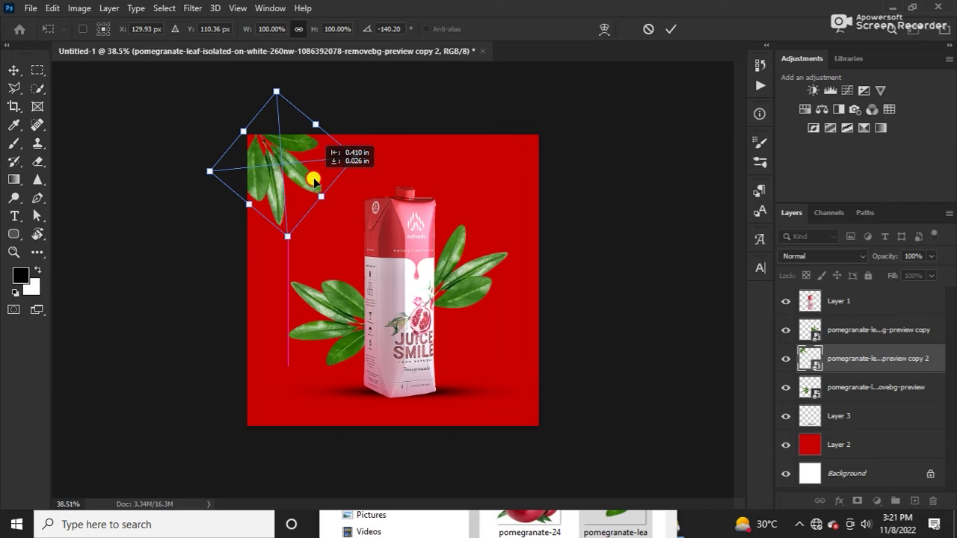
{"action": "left_click_drag", "start_coordinate": [286, 240], "coordinate": [295, 250]}
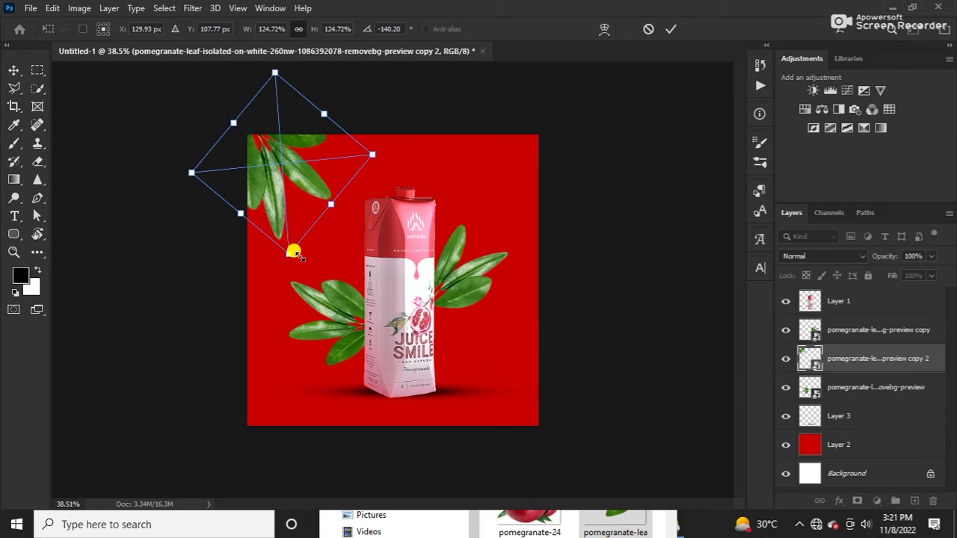
{"action": "key", "text": "Return"}
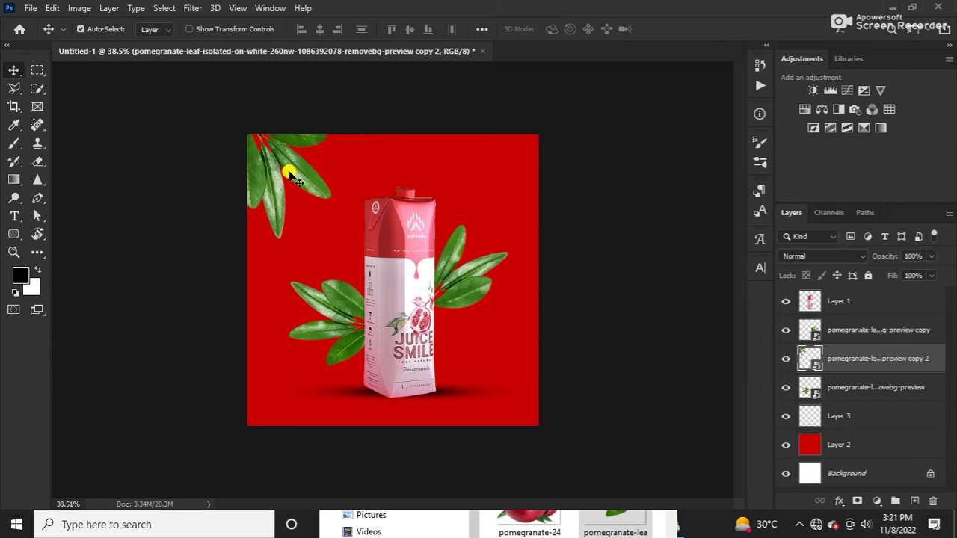
{"action": "left_click", "coordinate": [192, 8]}
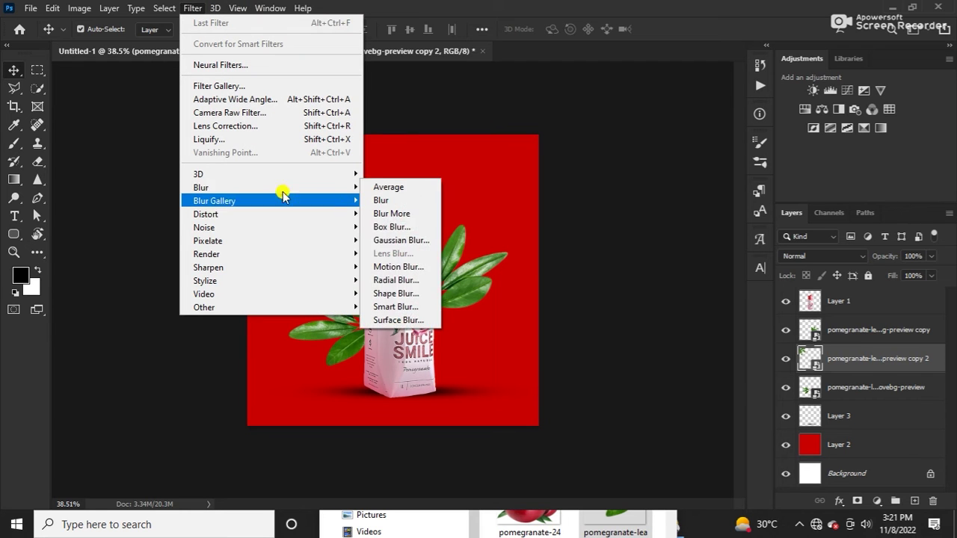
{"action": "mouse_move", "coordinate": [201, 188]}
{"action": "left_click", "coordinate": [402, 239]}
{"action": "mouse_move", "coordinate": [450, 116]}
{"action": "left_mouse_down"}
{"action": "mouse_move", "coordinate": [464, 99]}
{"action": "mouse_move", "coordinate": [553, 87]}
{"action": "left_mouse_up"}
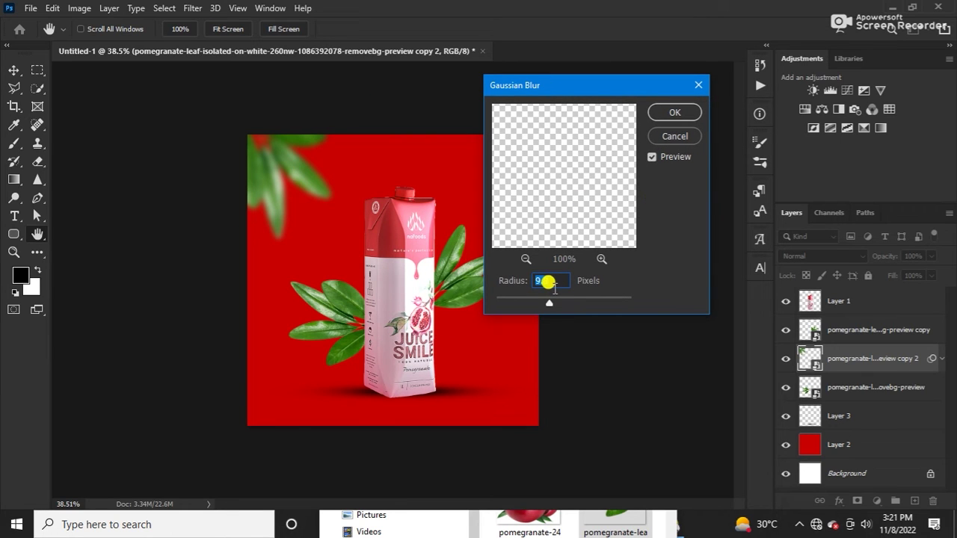
{"action": "left_click", "coordinate": [673, 113]}
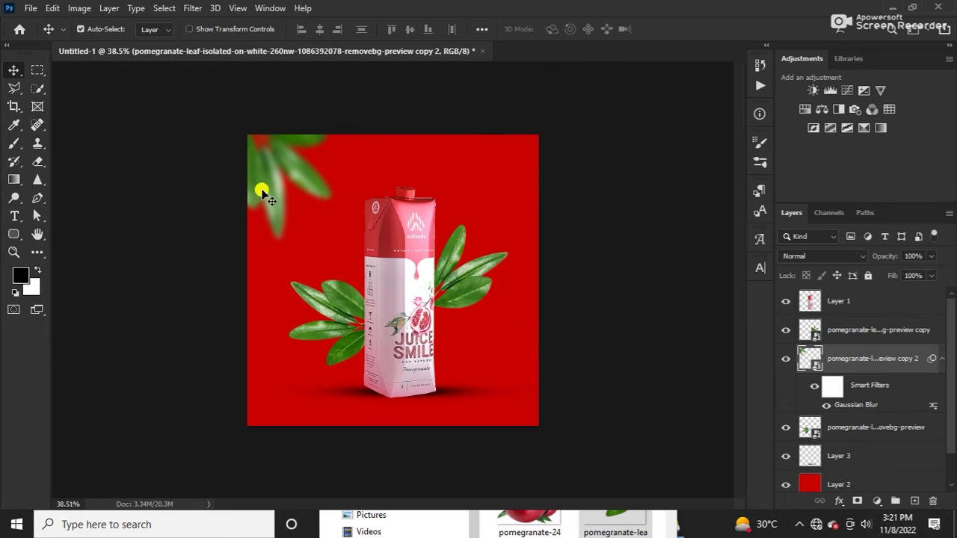
- Copy the blurred leaf to the top-right corner, rotated about -113°
{"action": "left_click_drag", "start_coordinate": [267, 190], "coordinate": [491, 183]}
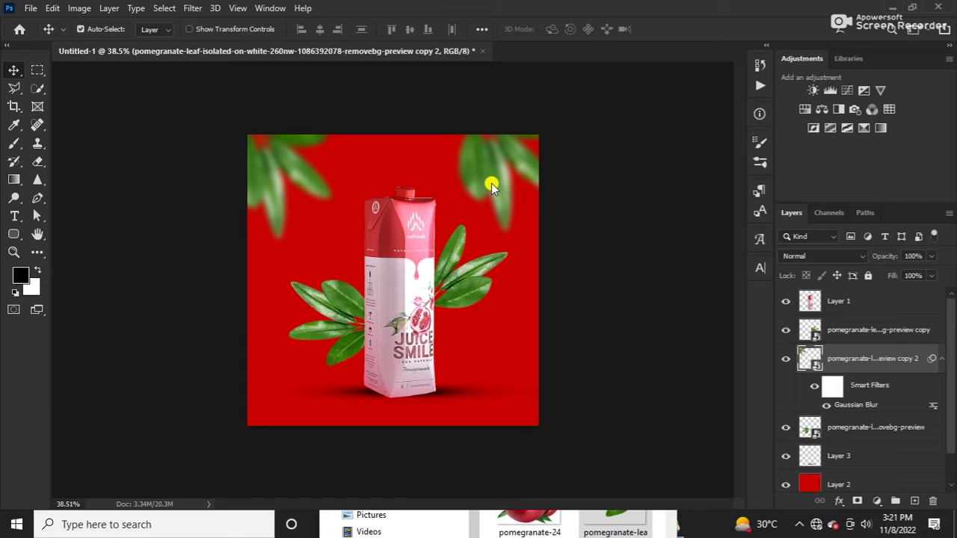
{"action": "key", "text": "ctrl+t"}
{"action": "left_click_drag", "start_coordinate": [438, 221], "coordinate": [404, 198]}
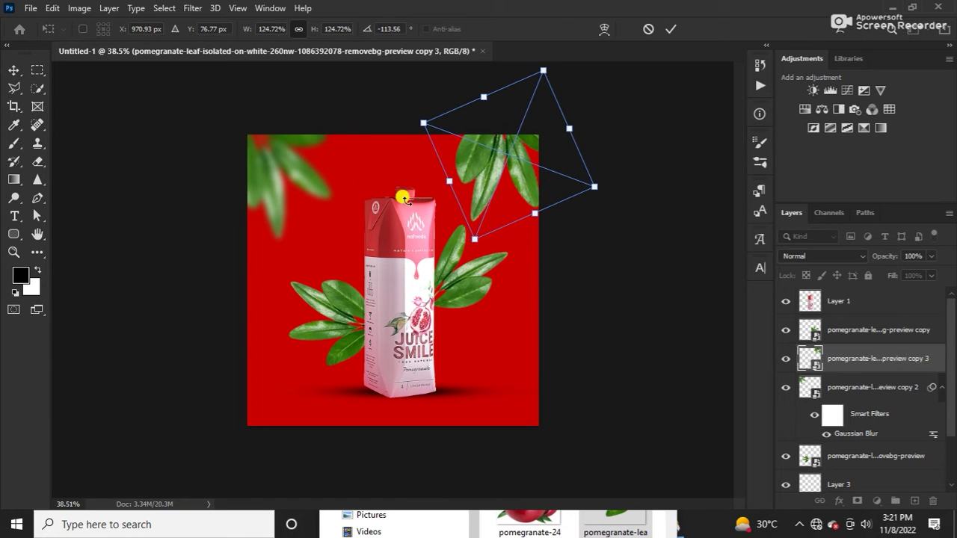
{"action": "left_click", "coordinate": [671, 28]}
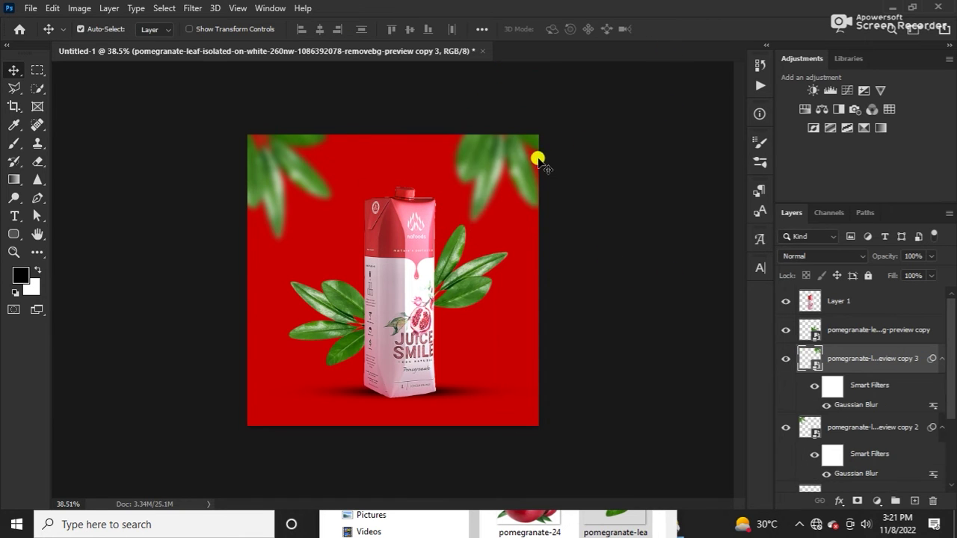
{"action": "left_click_drag", "start_coordinate": [497, 166], "coordinate": [513, 160]}
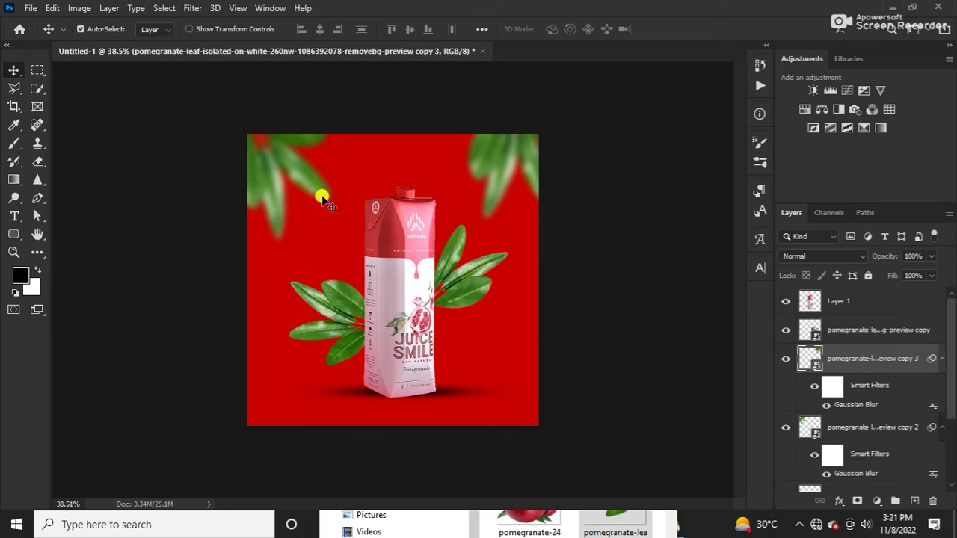
- Nudge the upper-left leaf, the left side leaf and the carton's shadow slightly
{"action": "left_click", "coordinate": [302, 188]}
{"action": "left_click_drag", "start_coordinate": [303, 188], "coordinate": [305, 184]}
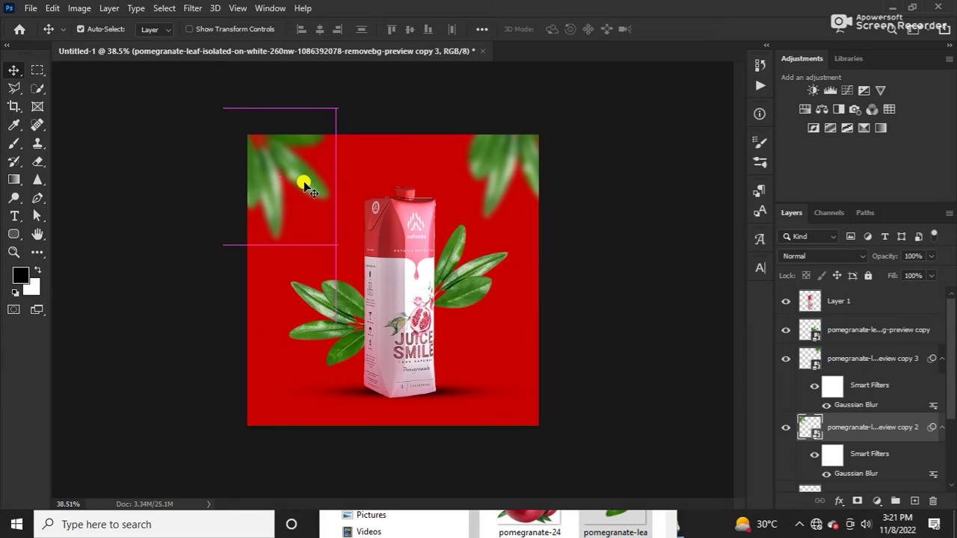
{"action": "left_click_drag", "start_coordinate": [457, 274], "coordinate": [453, 274]}
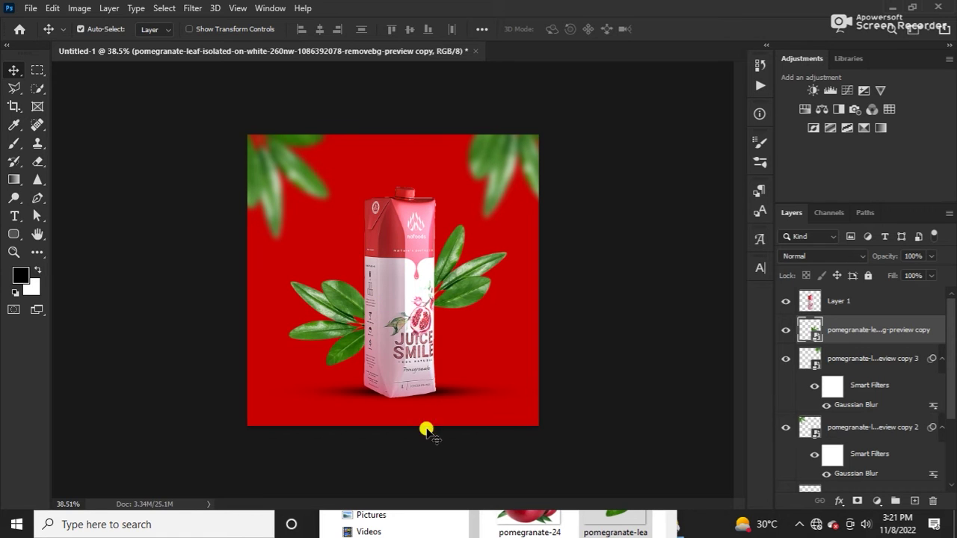
{"action": "left_click_drag", "start_coordinate": [438, 396], "coordinate": [431, 396]}
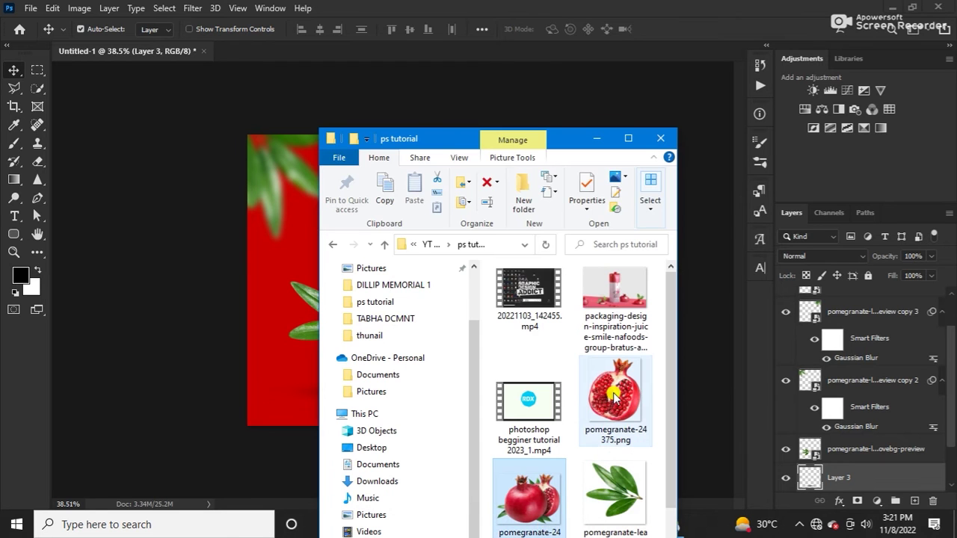
- Place pomegranate-24375.png into the ad and scale it to about 47%
{"action": "left_click", "coordinate": [613, 398]}
{"action": "left_click_drag", "start_coordinate": [618, 418], "coordinate": [299, 408]}
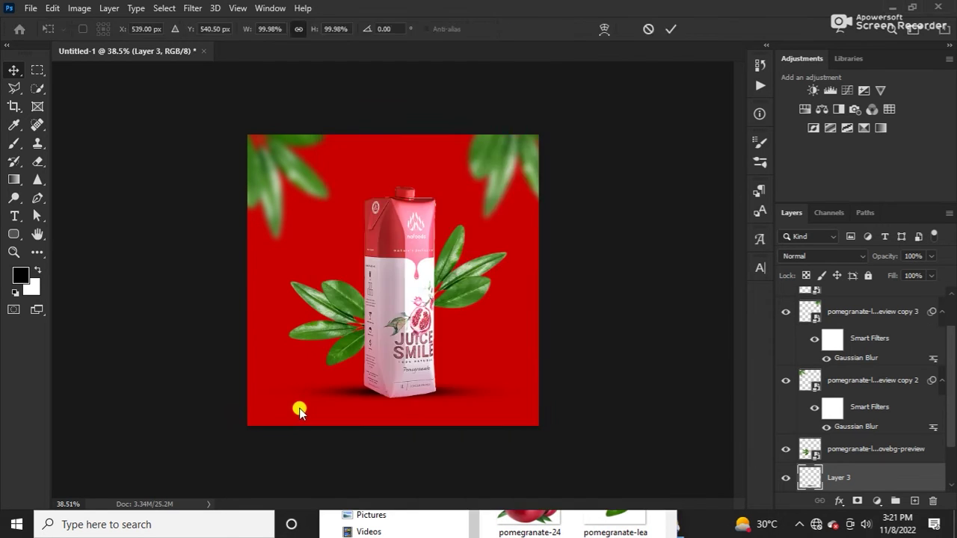
{"action": "left_click_drag", "start_coordinate": [411, 299], "coordinate": [426, 333]}
{"action": "key", "text": "Return"}
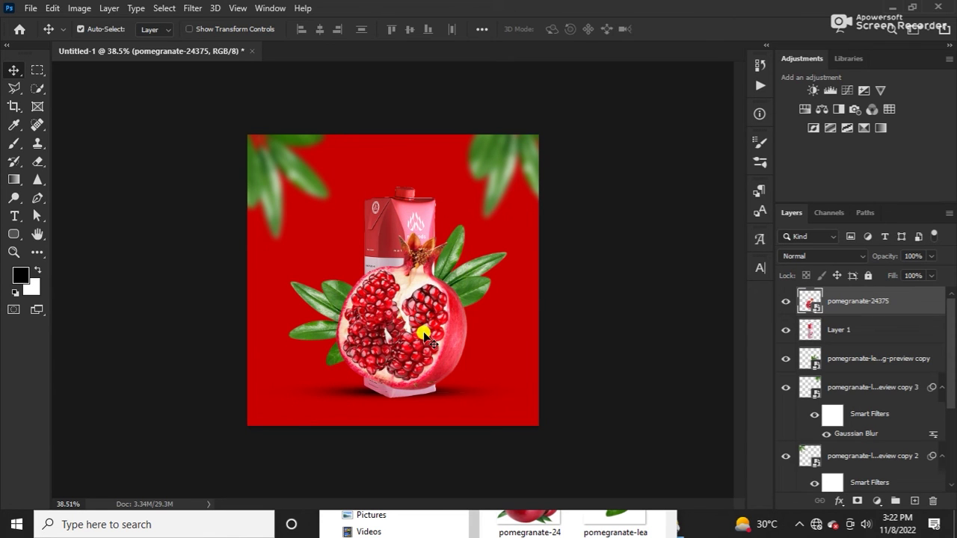
{"action": "key", "text": "ctrl+t"}
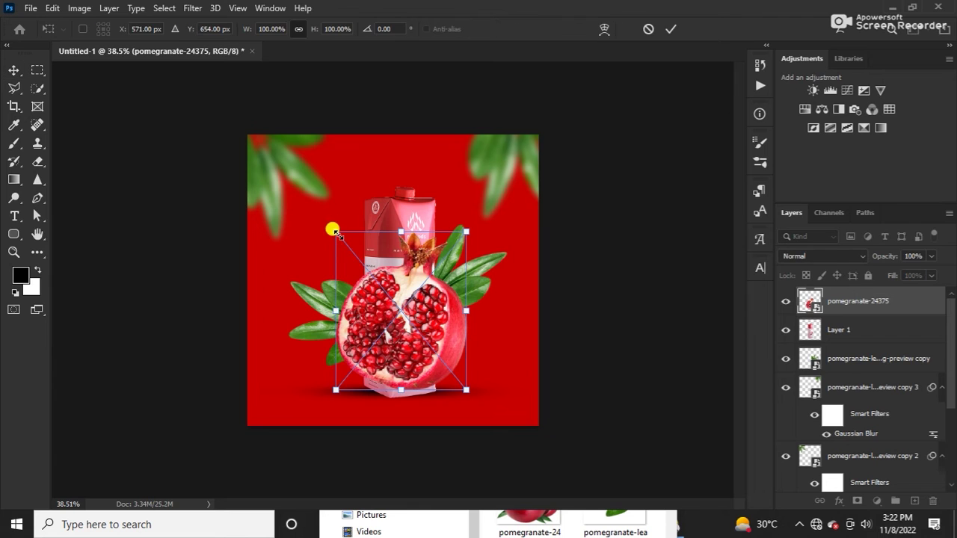
{"action": "left_click_drag", "start_coordinate": [334, 232], "coordinate": [437, 378]}
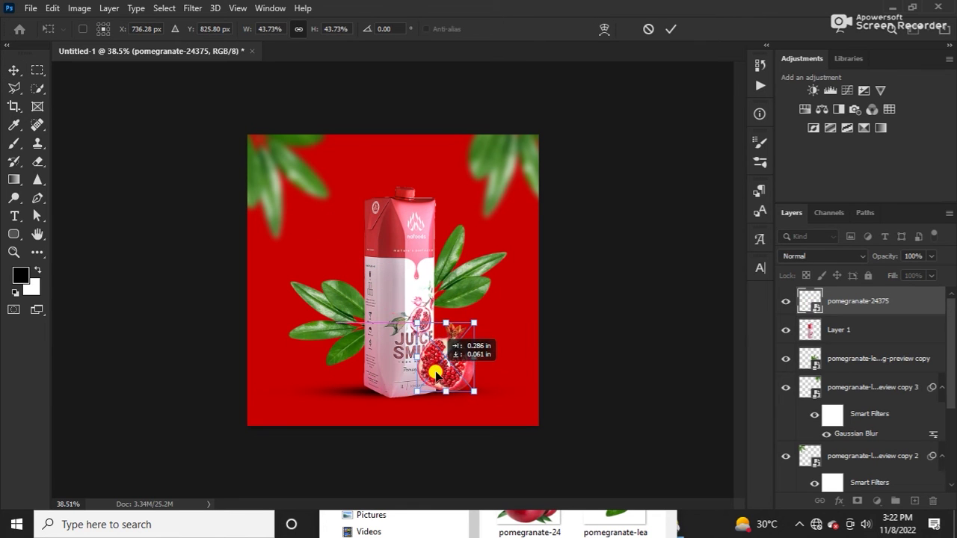
{"action": "left_click_drag", "start_coordinate": [418, 329], "coordinate": [399, 320]}
{"action": "key", "text": "Return"}
- Move the pomegranate beside the carton's base and enlarge it to about 52%
{"action": "left_click_drag", "start_coordinate": [454, 365], "coordinate": [447, 363]}
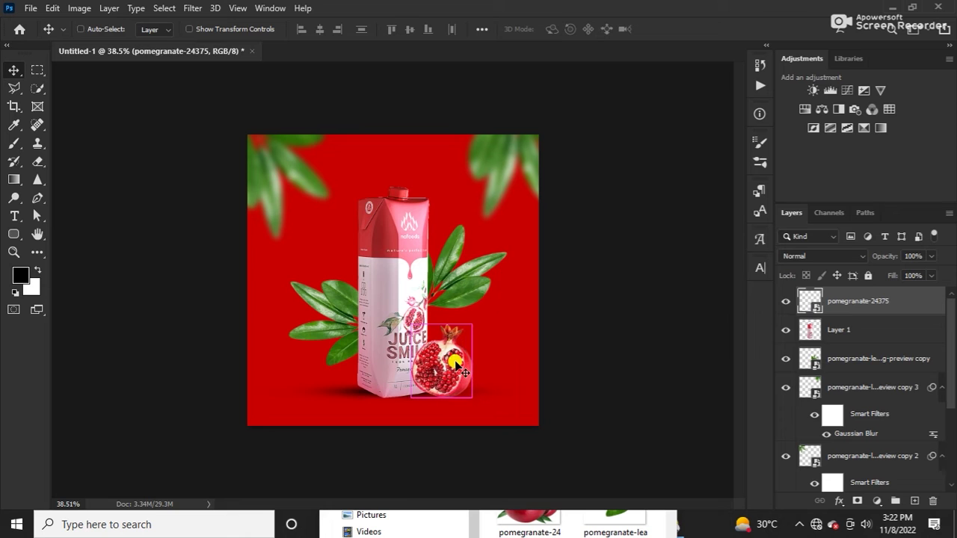
{"action": "key", "text": "ctrl+t"}
{"action": "left_click_drag", "start_coordinate": [471, 325], "coordinate": [482, 311]}
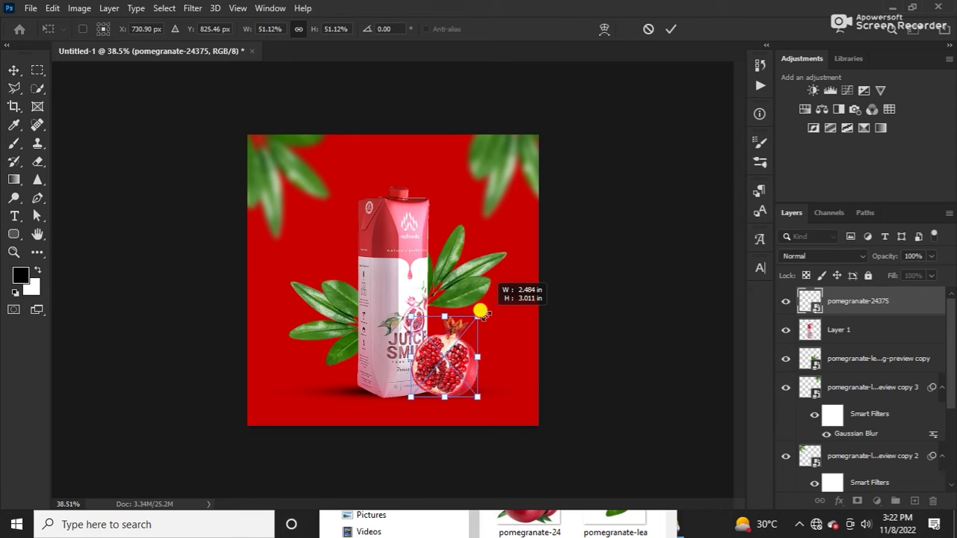
{"action": "key", "text": "Return"}
{"action": "left_click", "coordinate": [641, 335]}
{"action": "left_click", "coordinate": [349, 389]}
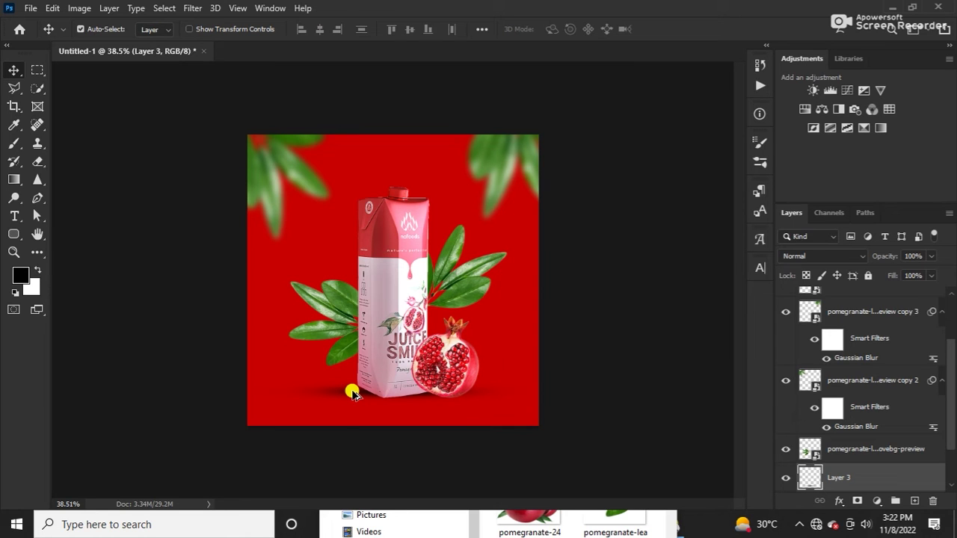
- Duplicate the Layer 3 shadow to the right and narrow the copy to about 63% under the pomegranate
{"action": "left_click_drag", "start_coordinate": [353, 394], "coordinate": [411, 394]}
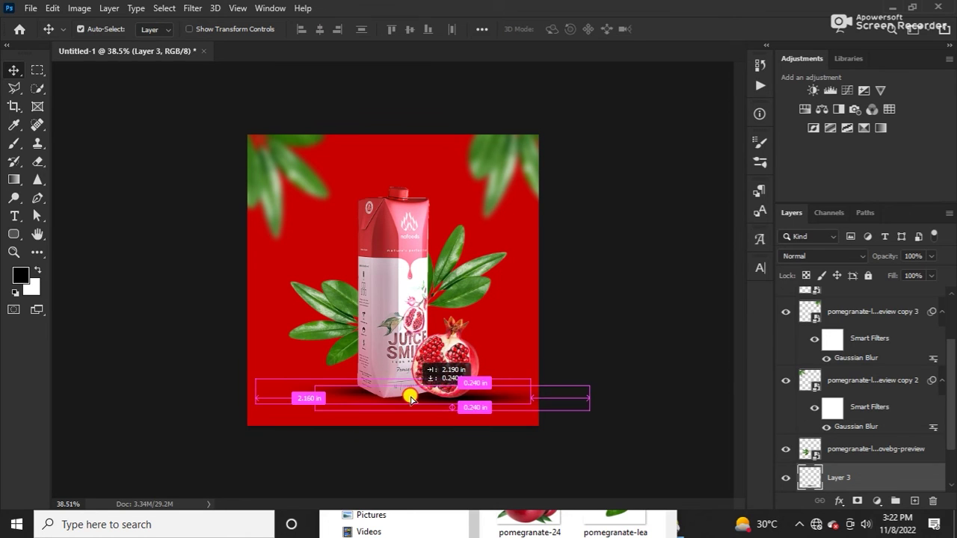
{"action": "left_click_drag", "start_coordinate": [410, 394], "coordinate": [516, 390]}
{"action": "key", "text": "ctrl+t"}
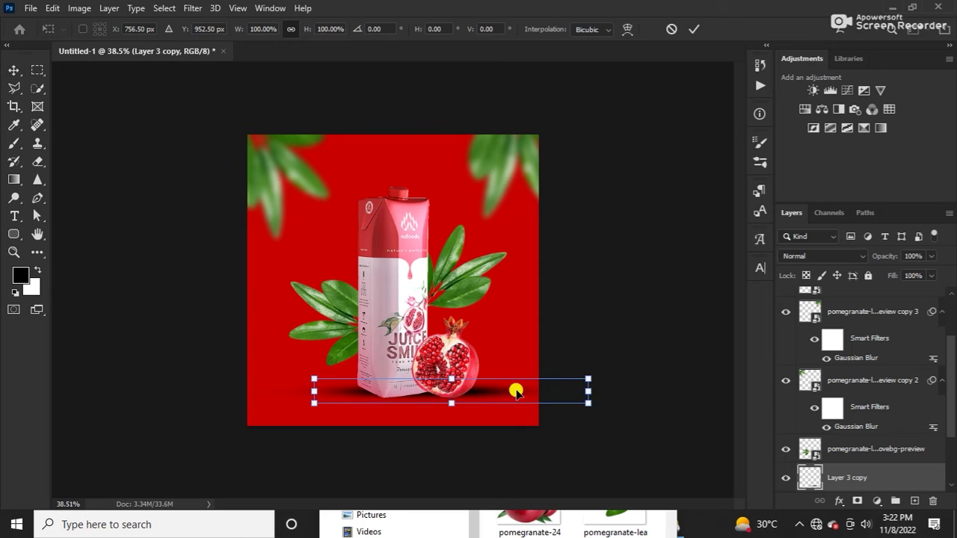
{"action": "left_click_drag", "start_coordinate": [588, 390], "coordinate": [538, 388]}
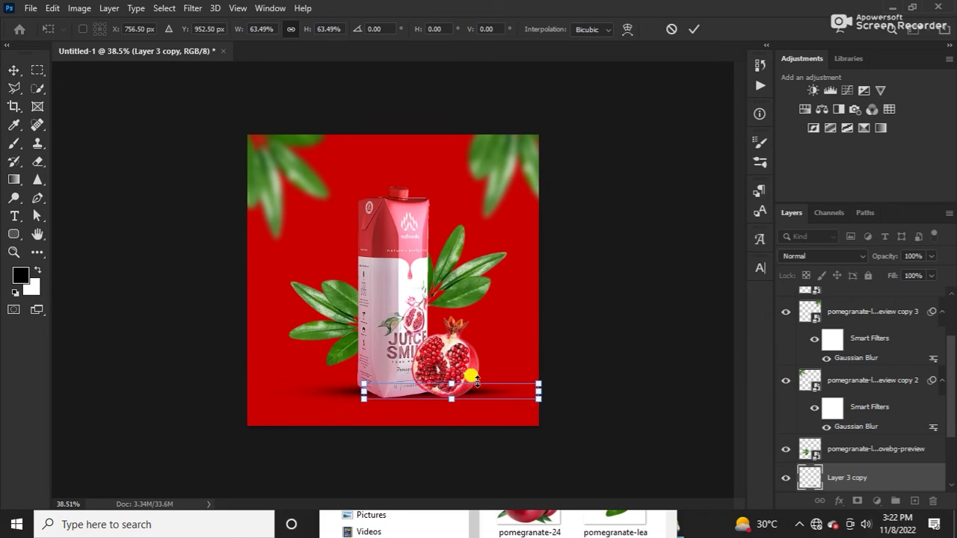
{"action": "left_click", "coordinate": [474, 390]}
{"action": "left_click", "coordinate": [694, 34]}
{"action": "scroll", "coordinate": [448, 303], "scroll_direction": "down", "scroll_amount": 1}
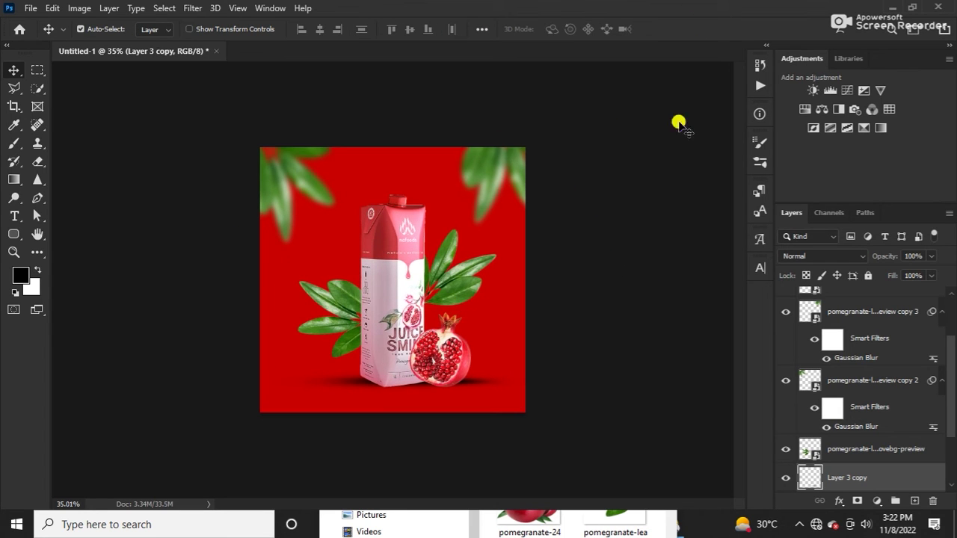
{"action": "scroll", "coordinate": [429, 260], "scroll_direction": "up", "scroll_amount": 1}
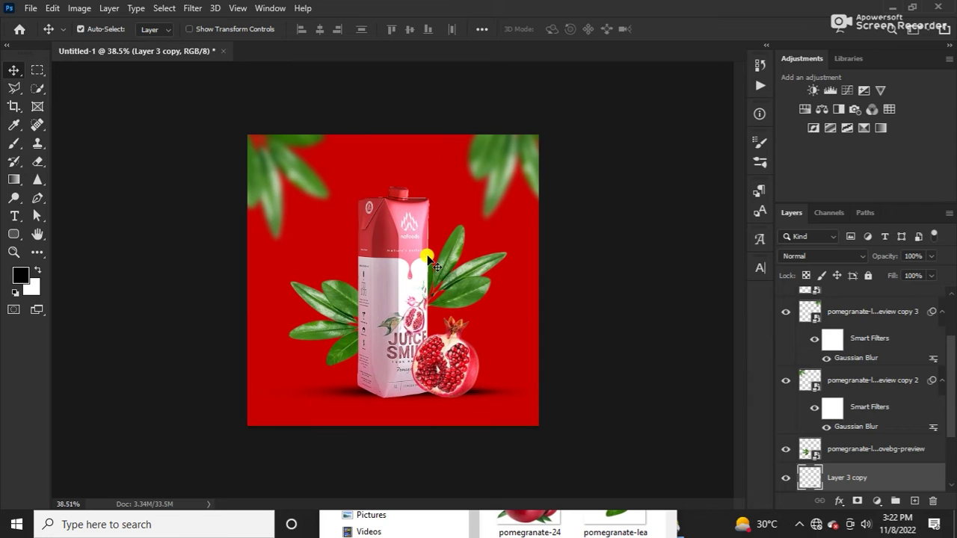
{"action": "key", "text": "t"}
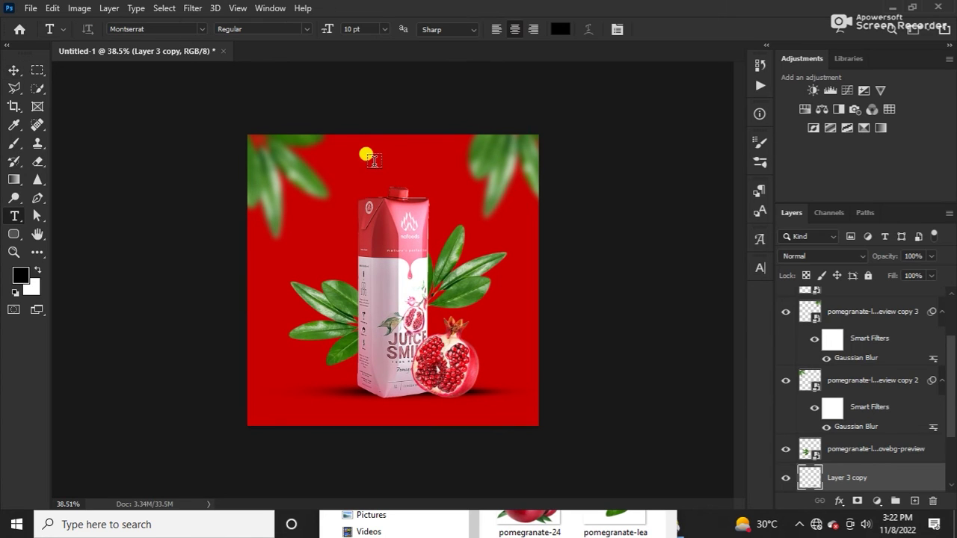
- Start a text line above the carton in light pink Poppins ExtraBold at 42 pt
{"action": "left_click", "coordinate": [393, 196]}
{"action": "key", "text": "ctrl+t"}
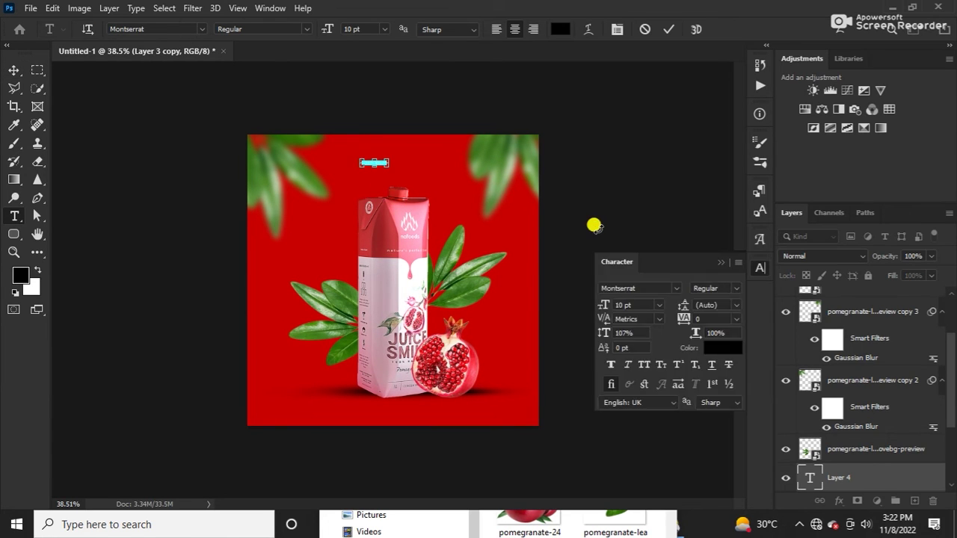
{"action": "left_click", "coordinate": [719, 346]}
{"action": "left_click", "coordinate": [614, 125]}
{"action": "left_click", "coordinate": [928, 73]}
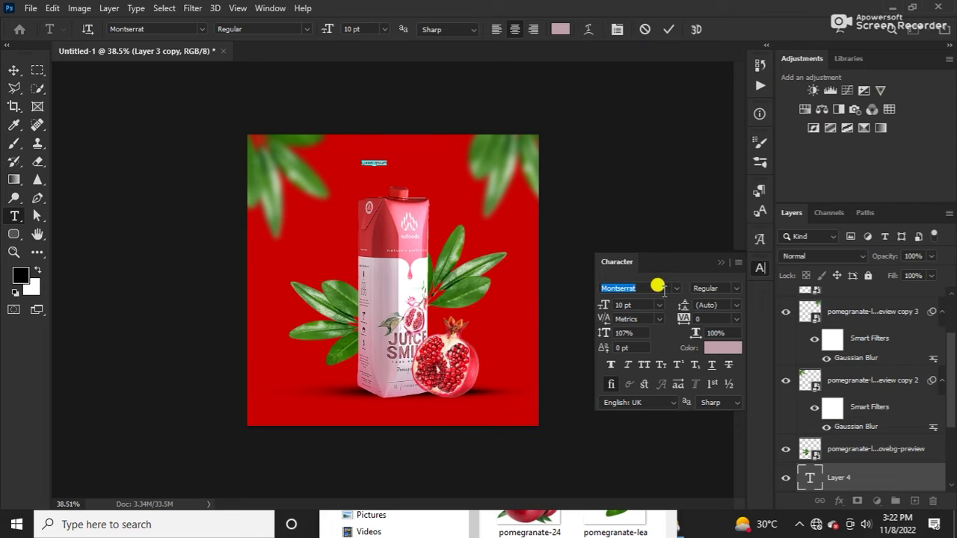
{"action": "type", "text": "popp"}
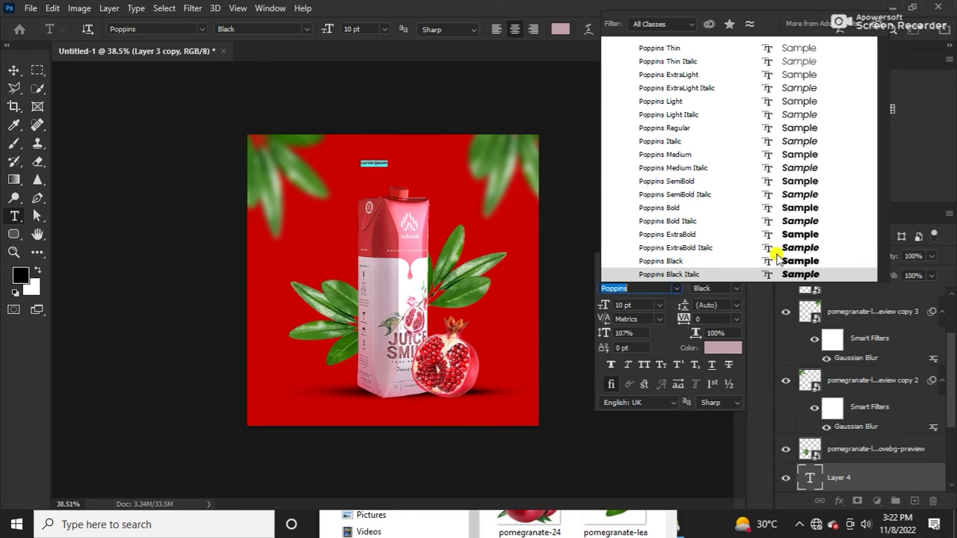
{"action": "left_click", "coordinate": [791, 234]}
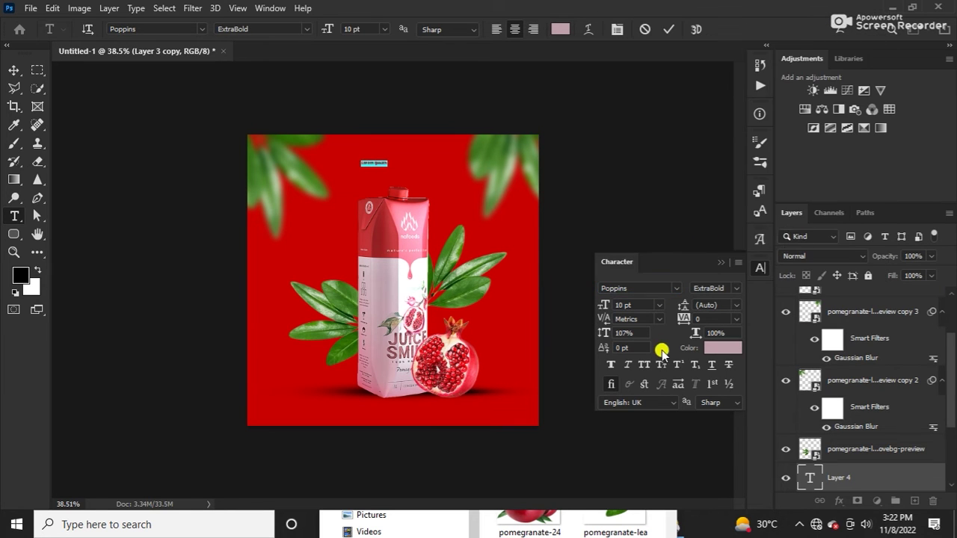
{"action": "left_click_drag", "start_coordinate": [601, 303], "coordinate": [625, 310]}
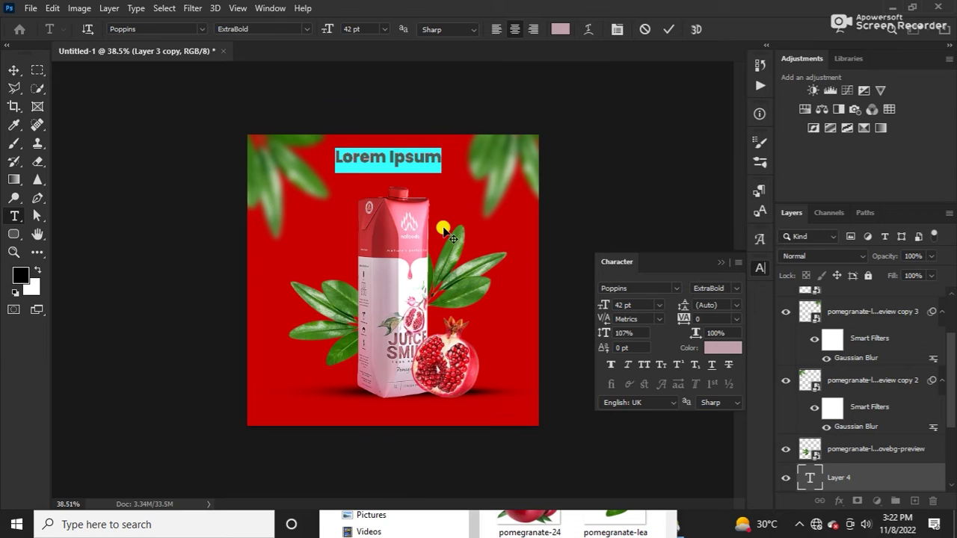
- Type 'pomegranate', make it white (ffffff) and All Caps, nudge it and commit
{"action": "type", "text": "pomeg"}
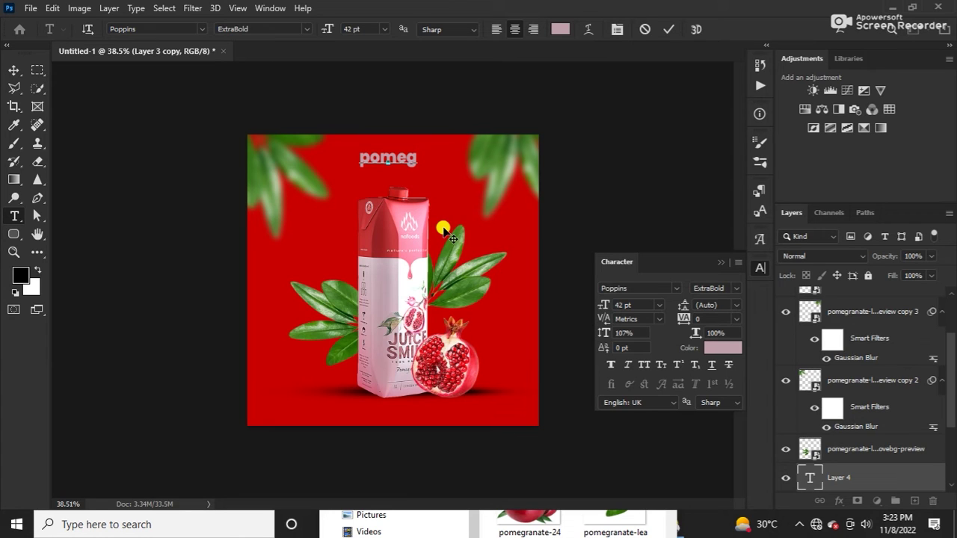
{"action": "type", "text": "ranate"}
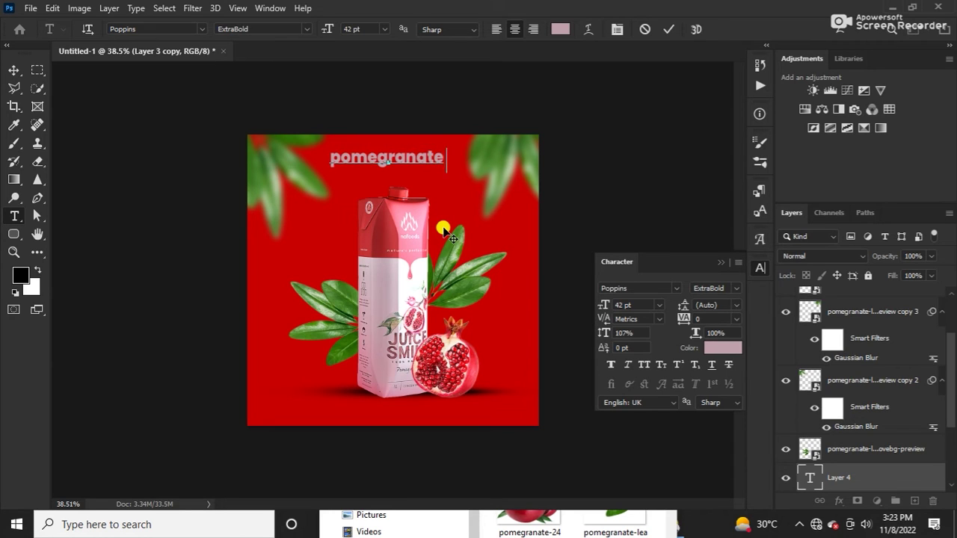
{"action": "key", "text": "ctrl+a"}
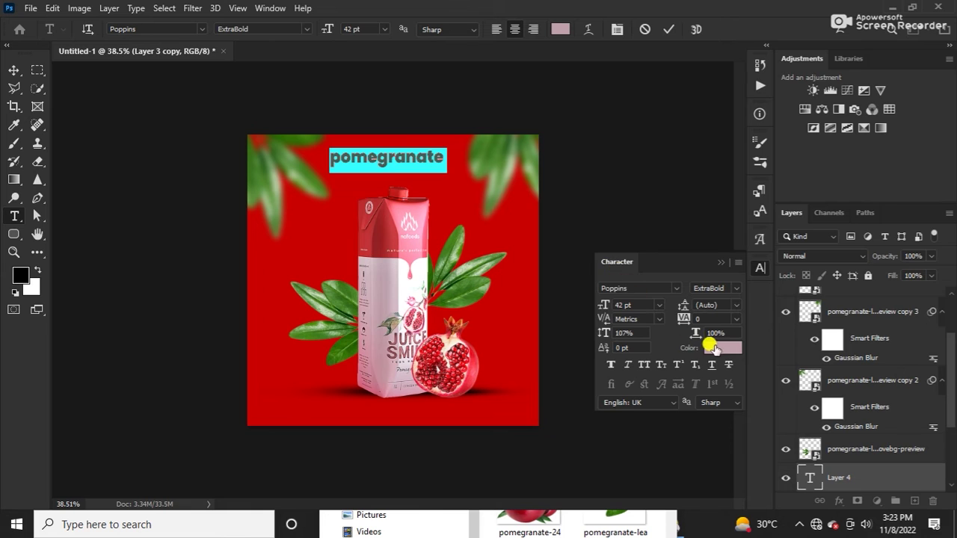
{"action": "left_click", "coordinate": [714, 348]}
{"action": "type", "text": "ffffff"}
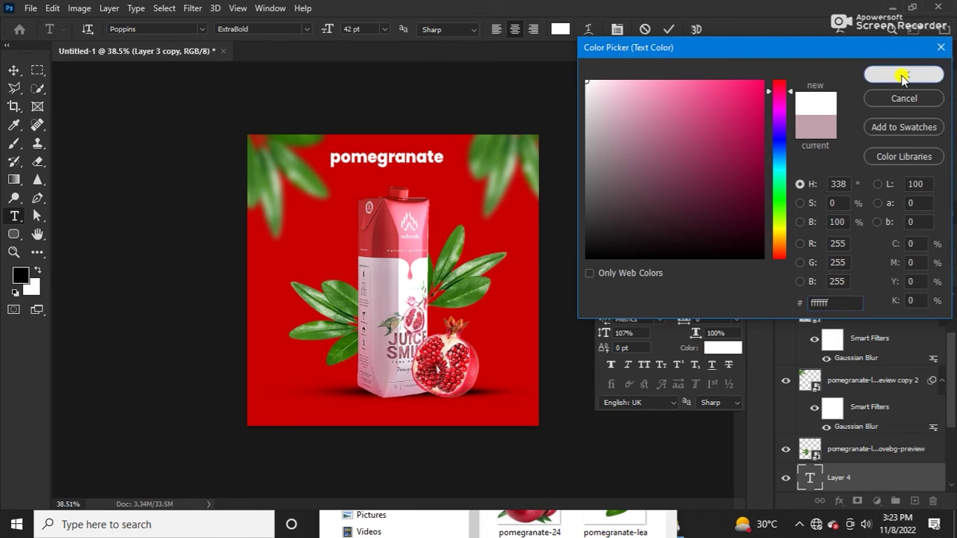
{"action": "left_click", "coordinate": [901, 73]}
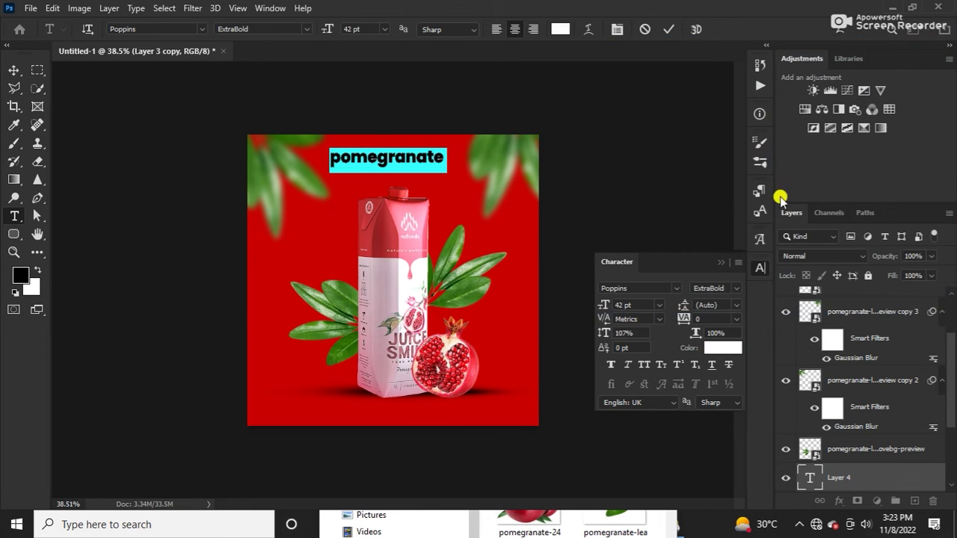
{"action": "left_click", "coordinate": [644, 366]}
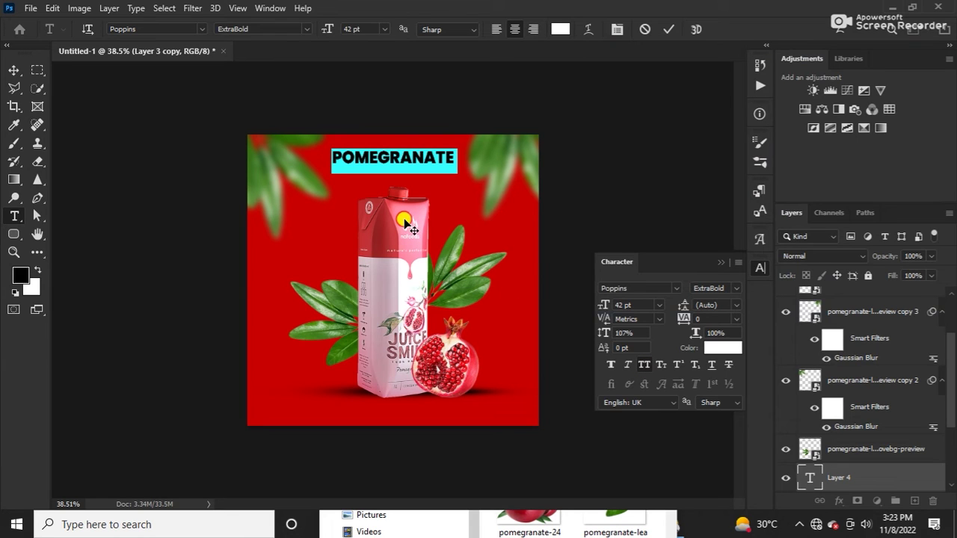
{"action": "left_click_drag", "start_coordinate": [404, 223], "coordinate": [403, 224]}
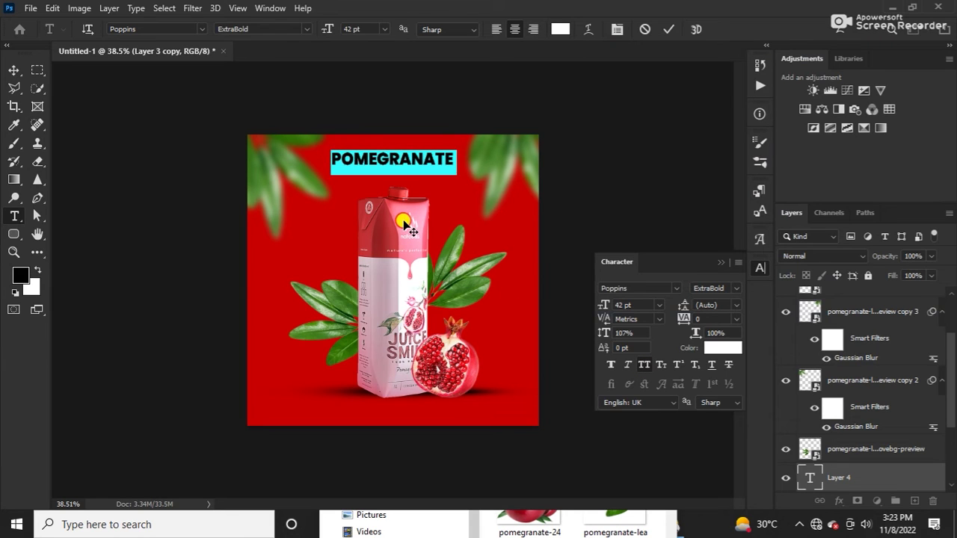
{"action": "left_click", "coordinate": [668, 30]}
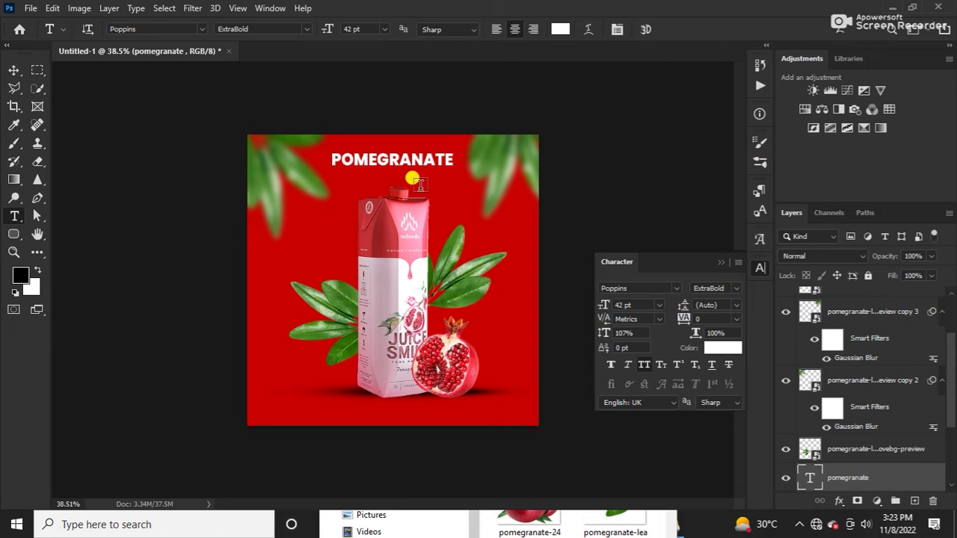
{"action": "left_click", "coordinate": [399, 176]}
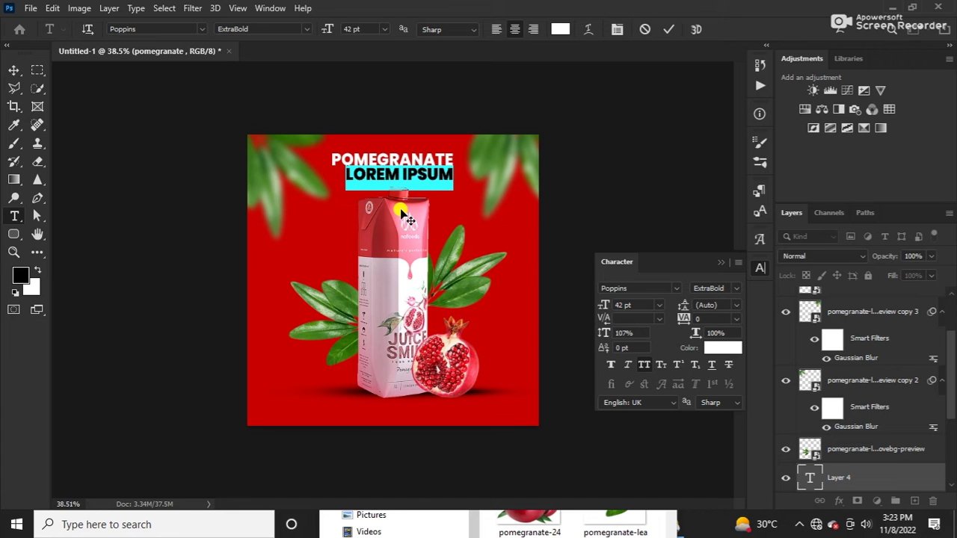
- Type 'JUICE' below the headline in Amstone script, with All Caps off so it reads 'juice'
{"action": "type", "text": "JUI"}
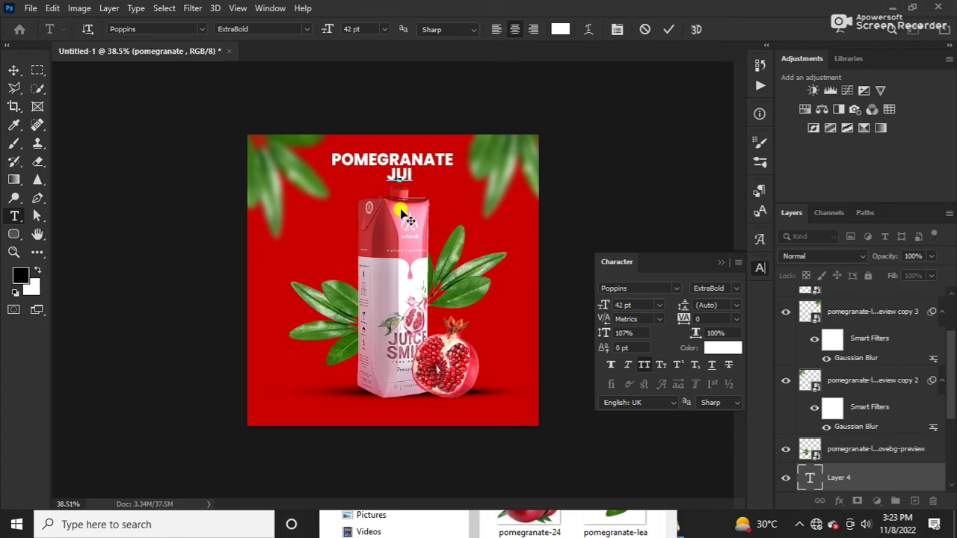
{"action": "type", "text": "CE"}
{"action": "key", "text": "ctrl+a"}
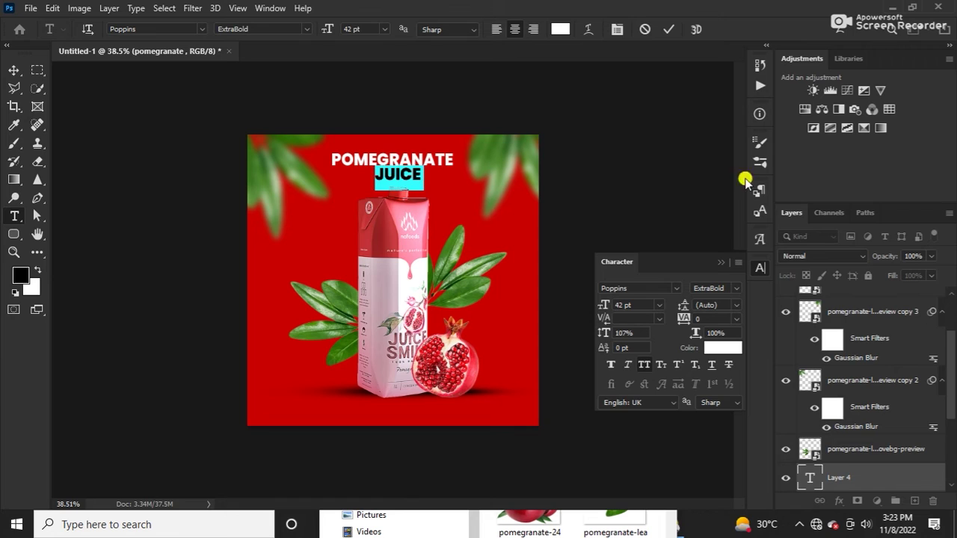
{"action": "left_click", "coordinate": [676, 288]}
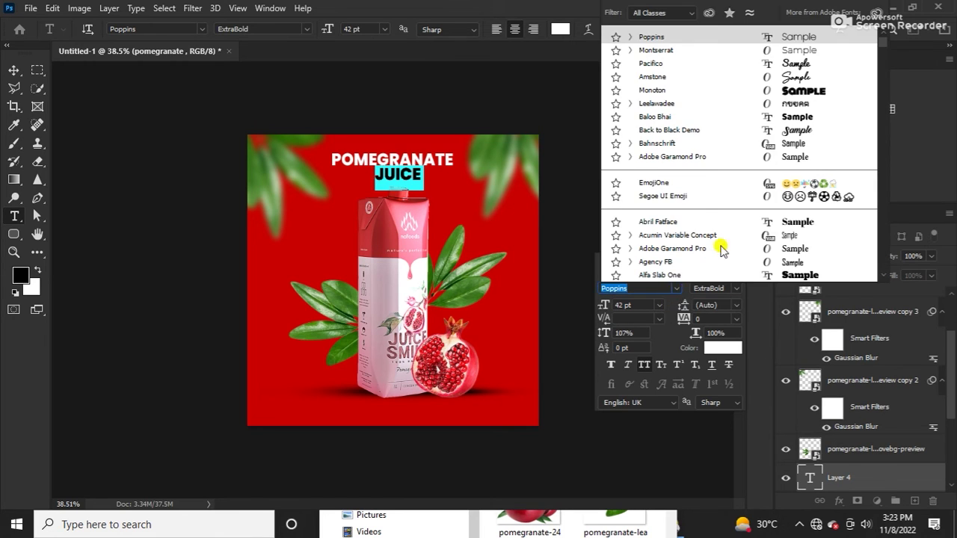
{"action": "left_click", "coordinate": [781, 78]}
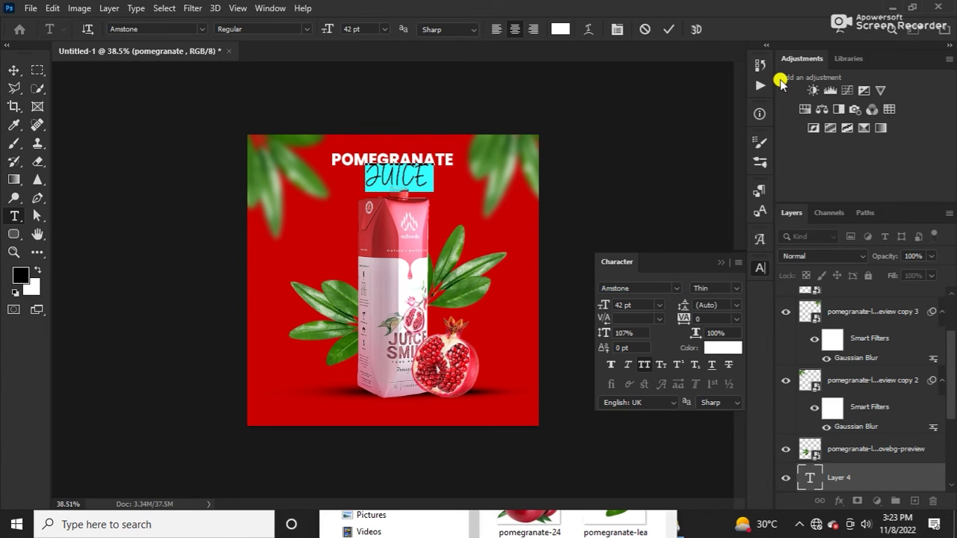
{"action": "left_click", "coordinate": [645, 366]}
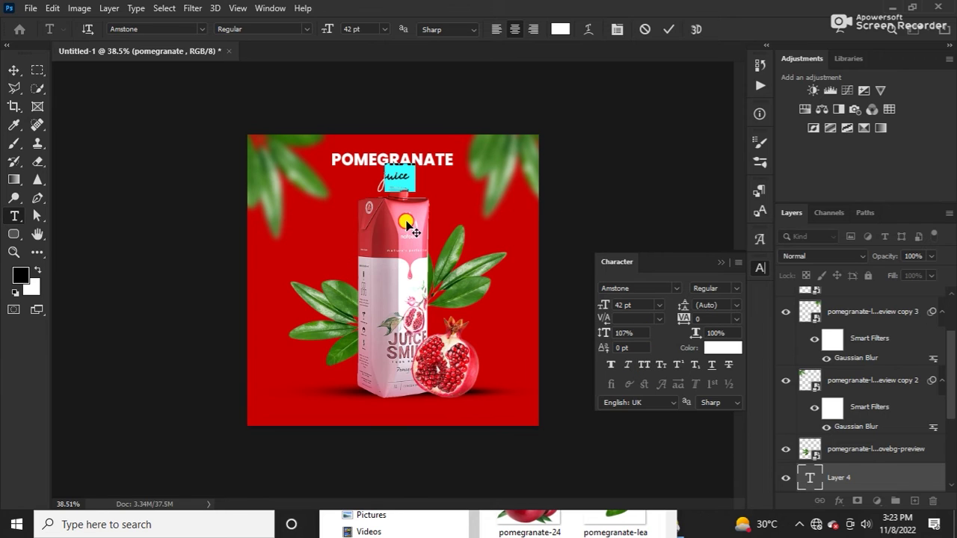
{"action": "left_click", "coordinate": [672, 32]}
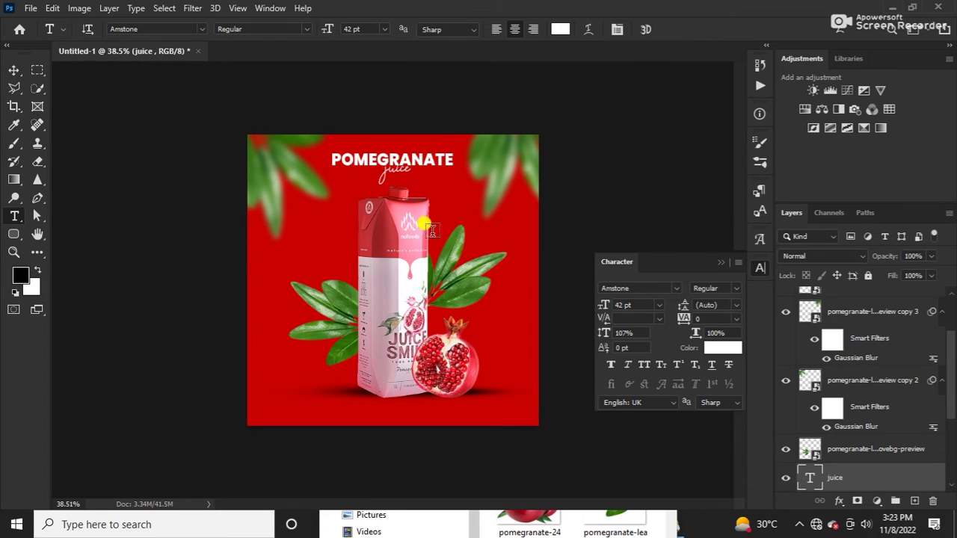
{"action": "scroll", "coordinate": [418, 233], "scroll_direction": "up", "scroll_amount": 2}
{"action": "scroll", "coordinate": [415, 238], "scroll_direction": "up", "scroll_amount": 2}
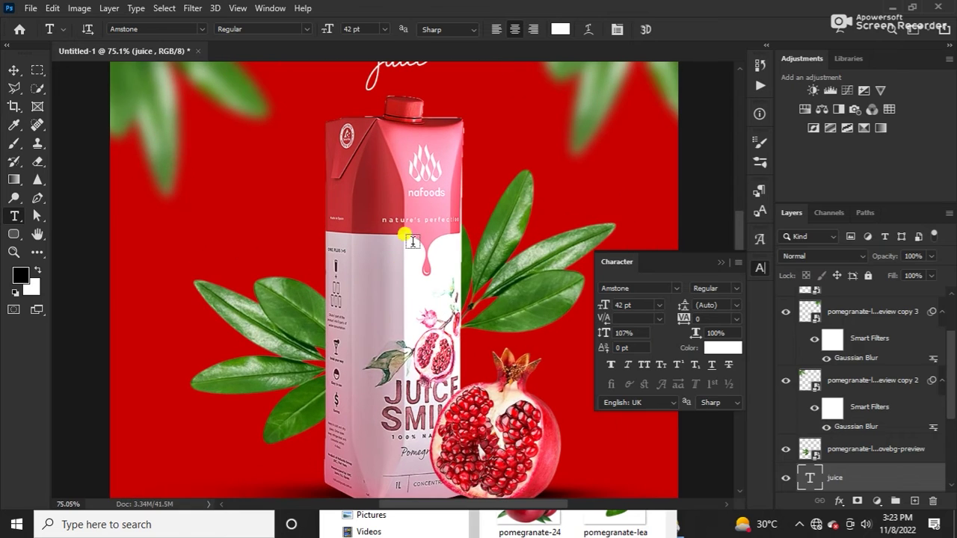
{"action": "scroll", "coordinate": [417, 236], "scroll_direction": "down", "scroll_amount": 2}
{"action": "scroll", "coordinate": [425, 231], "scroll_direction": "down", "scroll_amount": 1}
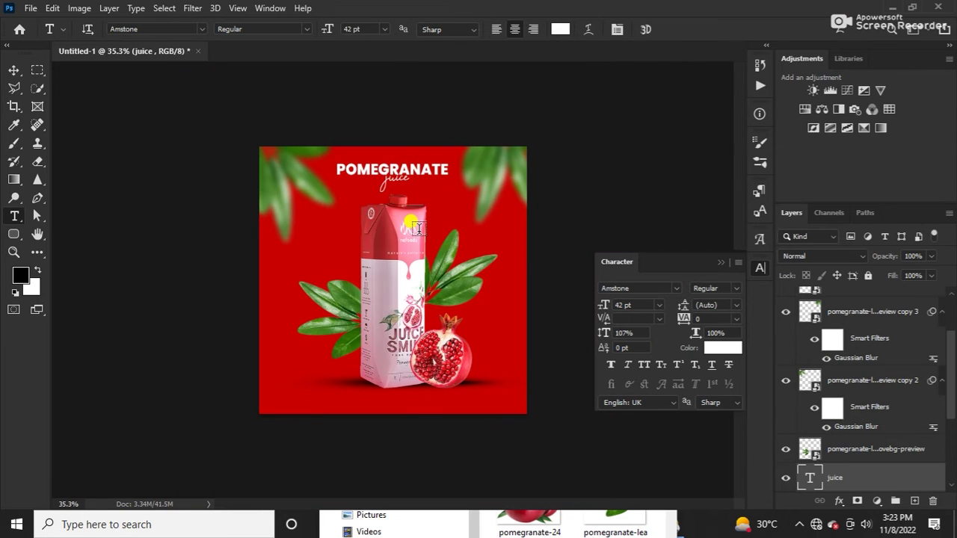
{"action": "key", "text": "v"}
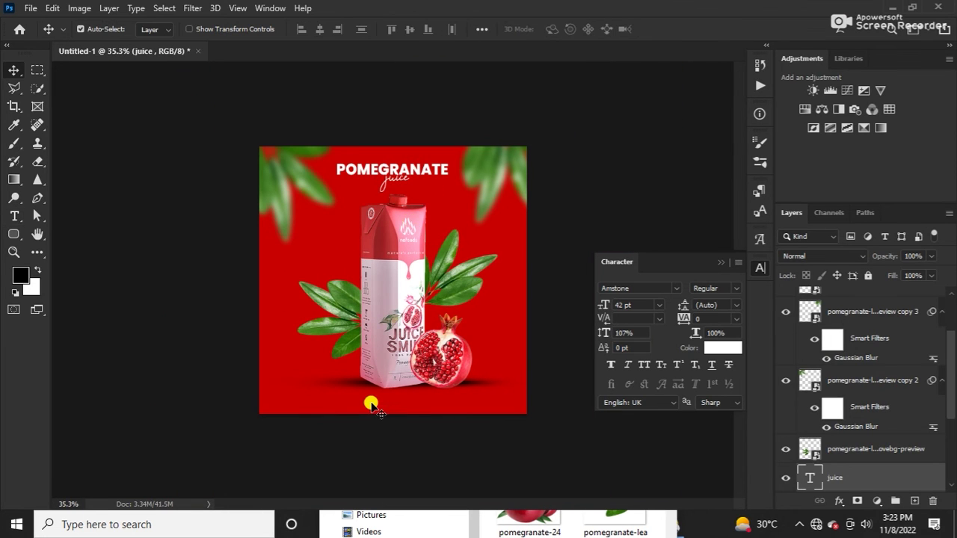
- Type the tagline 'Natural Perfection' below the carton, replacing a mistyped start
{"action": "key", "text": "t"}
{"action": "left_click", "coordinate": [380, 406]}
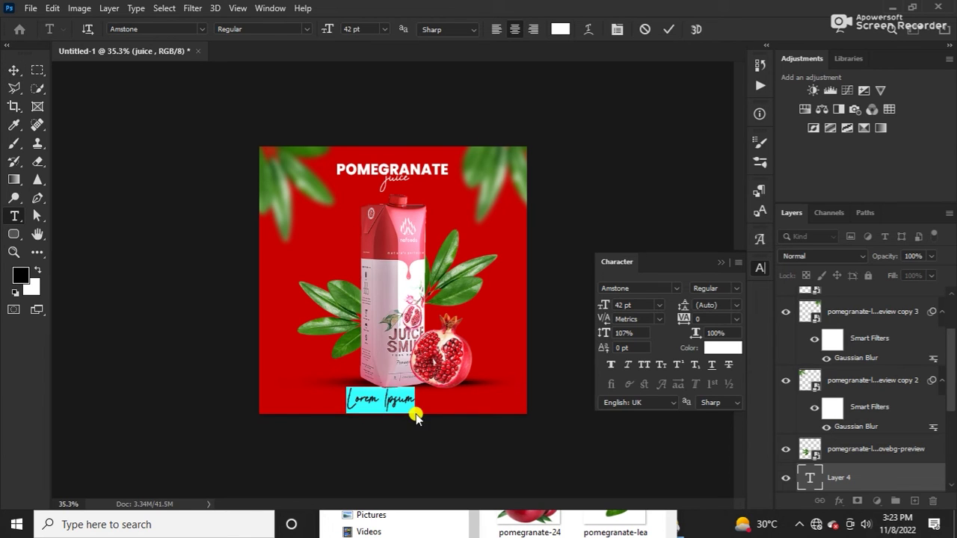
{"action": "type", "text": "NAtura"}
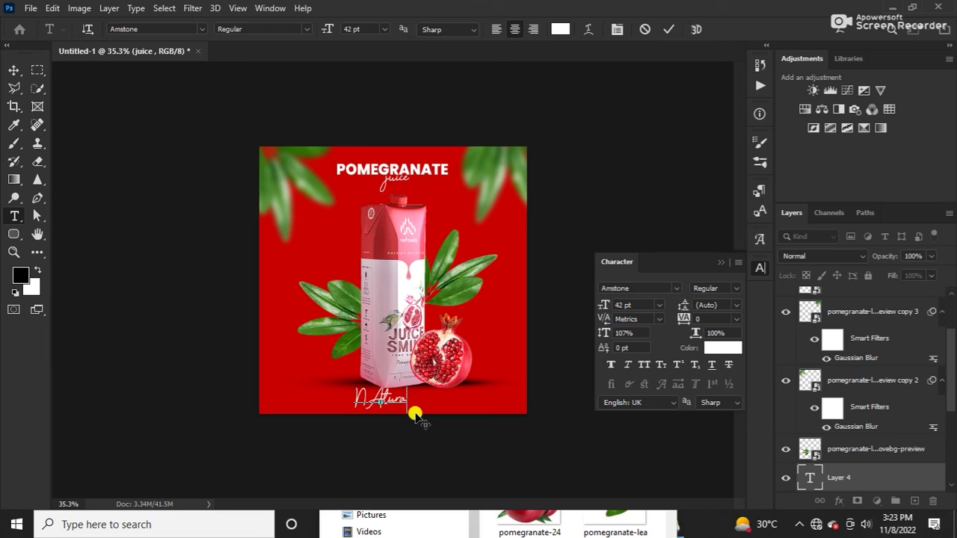
{"action": "key", "text": "ctrl+a"}
{"action": "key", "text": "BackSpace"}
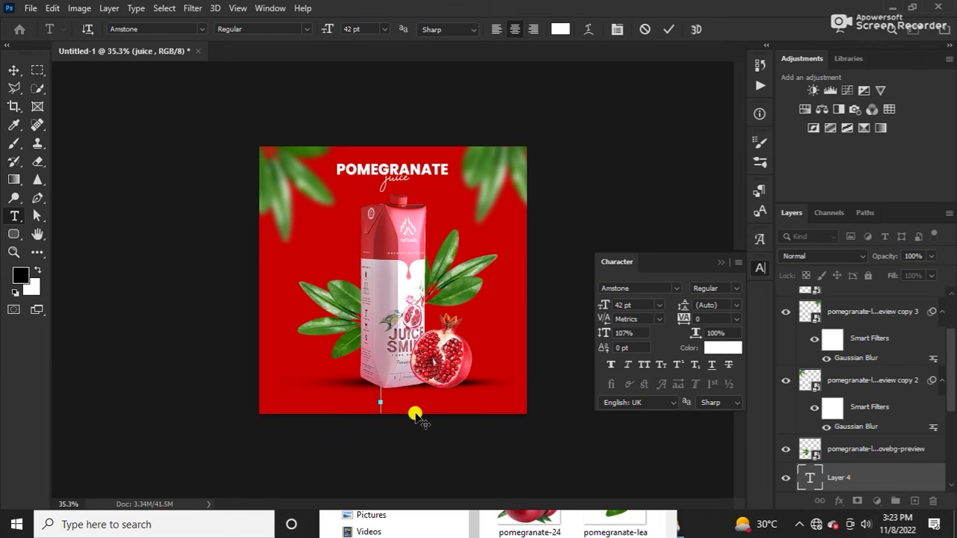
{"action": "type", "text": "Natural "}
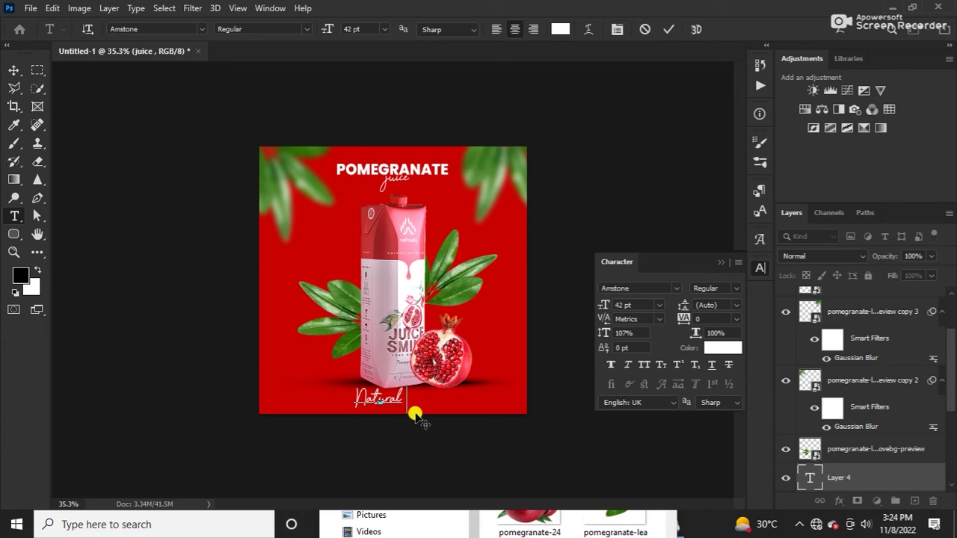
{"action": "type", "text": "Per"}
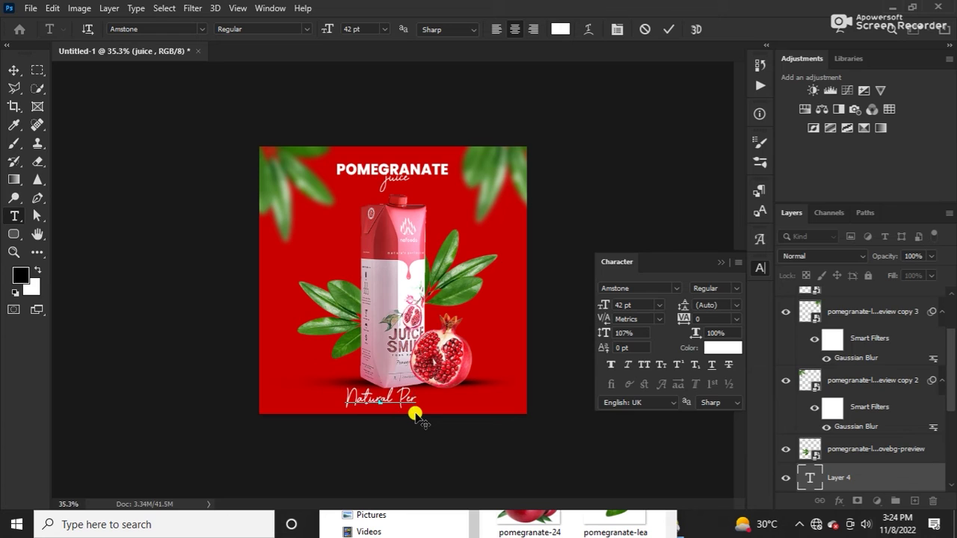
{"action": "type", "text": "fectio"}
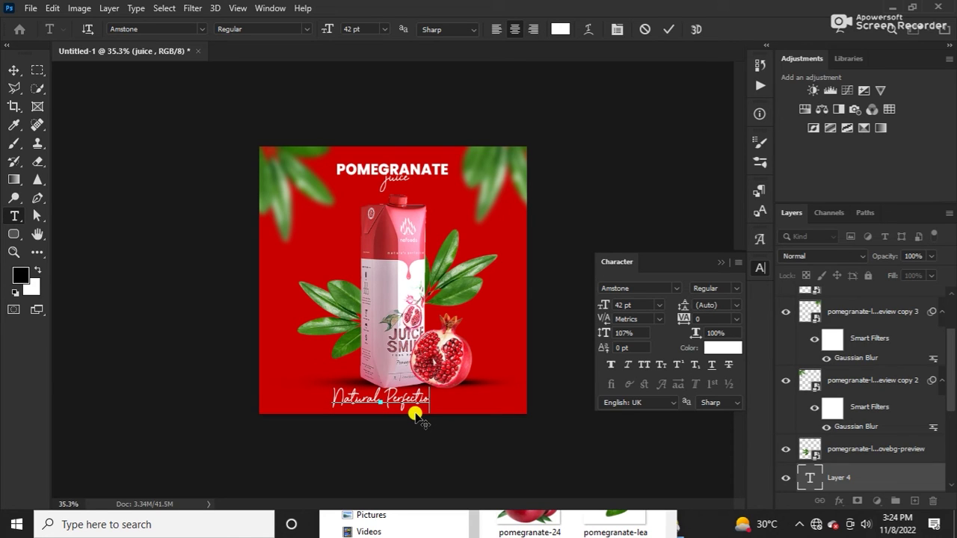
{"action": "type", "text": "n"}
{"action": "key", "text": "ctrl+a"}
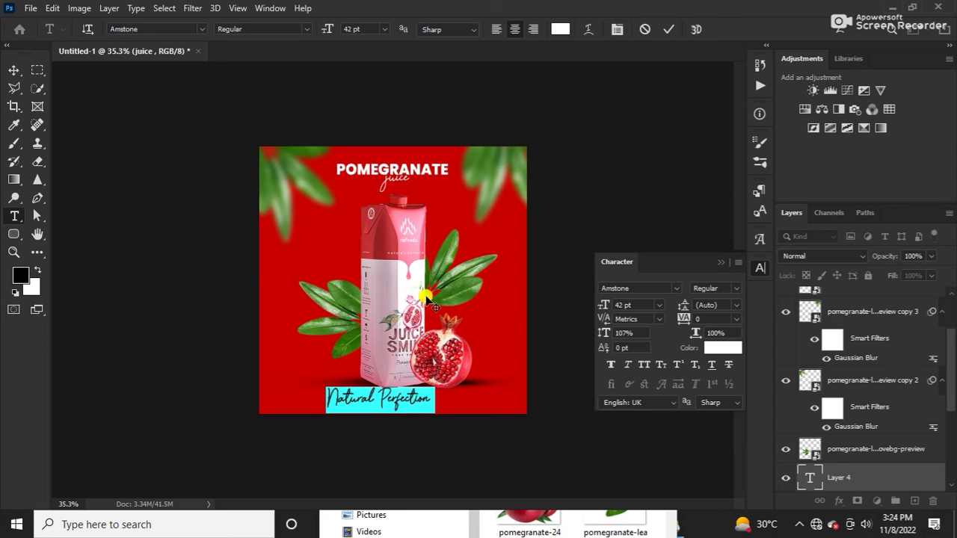
- Set the tagline in Poppins Medium at 16 pt, shift it slightly right and commit
{"action": "left_click", "coordinate": [636, 288]}
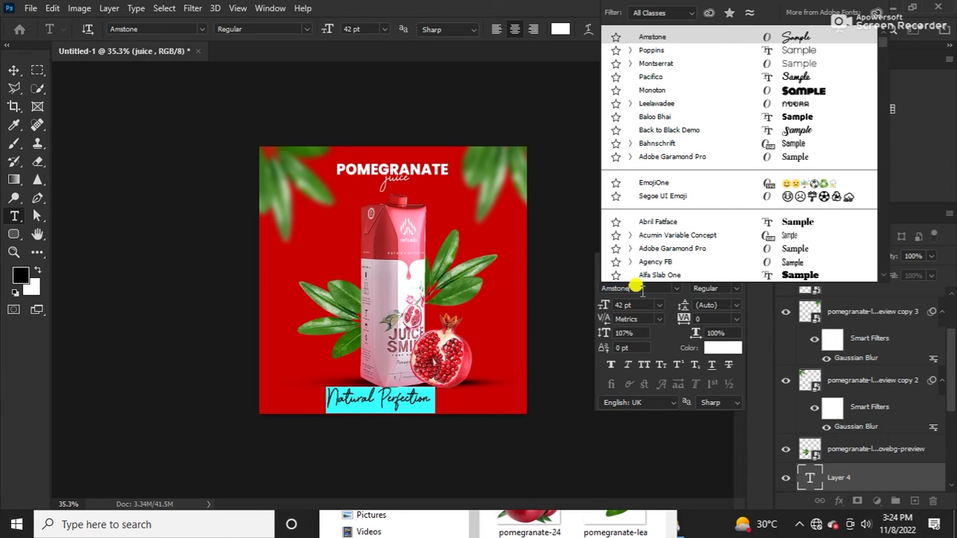
{"action": "type", "text": "p"}
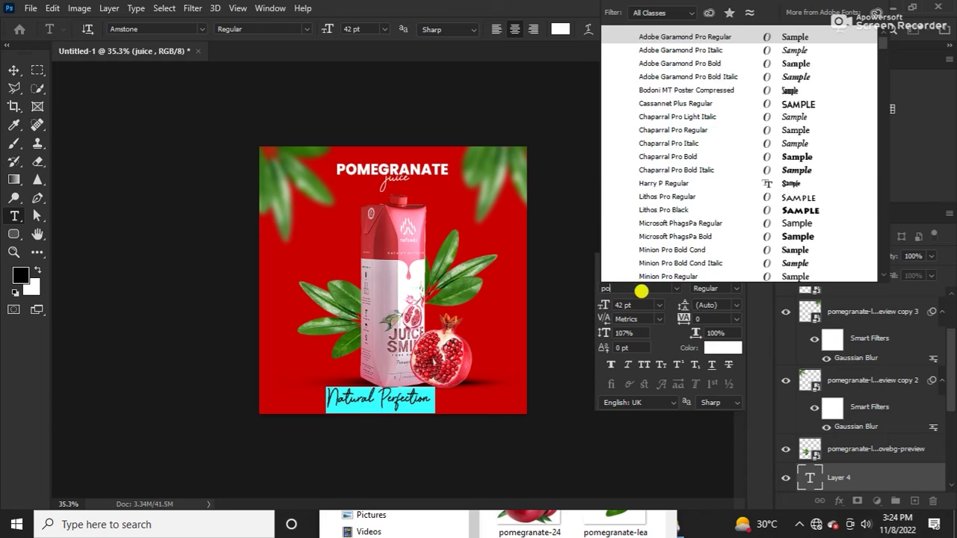
{"action": "type", "text": "o"}
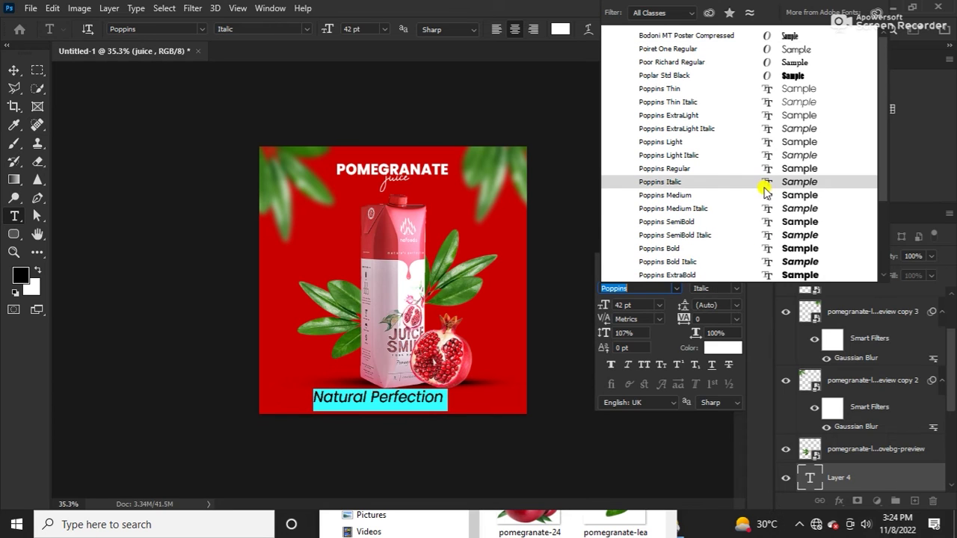
{"action": "key", "text": "Escape"}
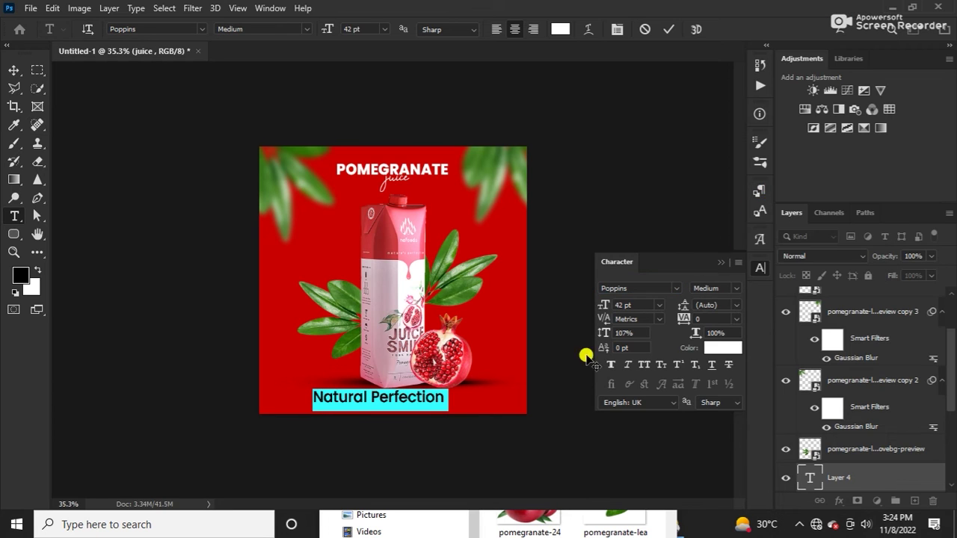
{"action": "left_click_drag", "start_coordinate": [616, 300], "coordinate": [598, 303]}
{"action": "type", "text": "10"}
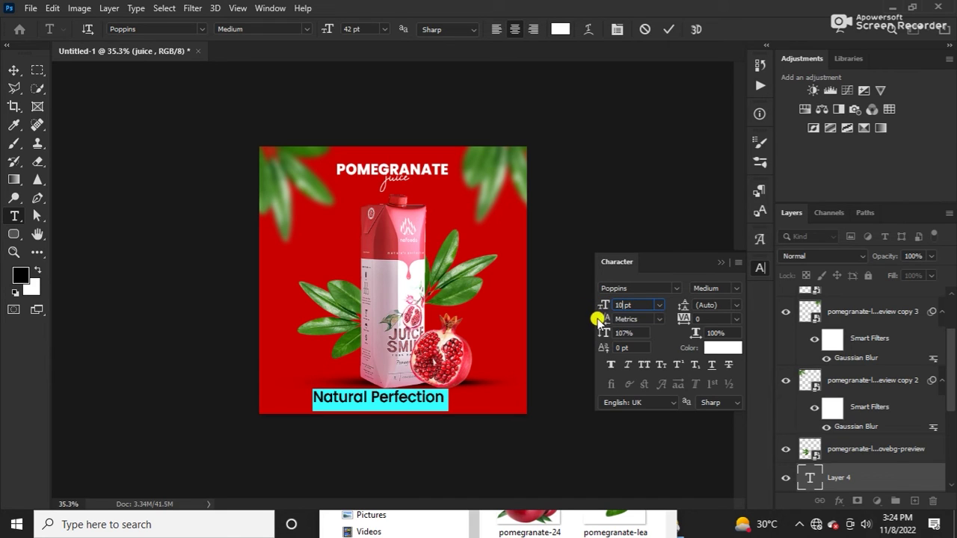
{"action": "left_click", "coordinate": [599, 312]}
{"action": "key", "text": "Return"}
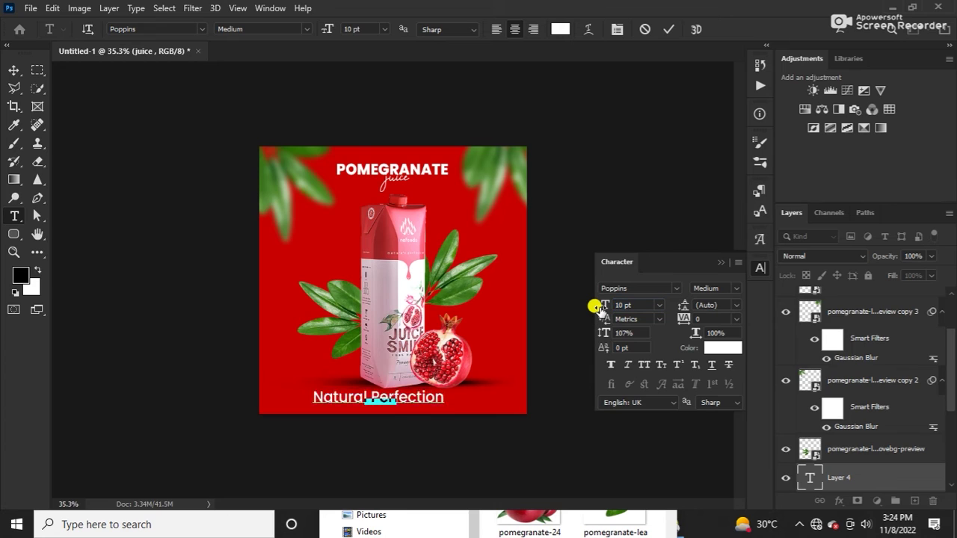
{"action": "left_click_drag", "start_coordinate": [602, 306], "coordinate": [607, 309]}
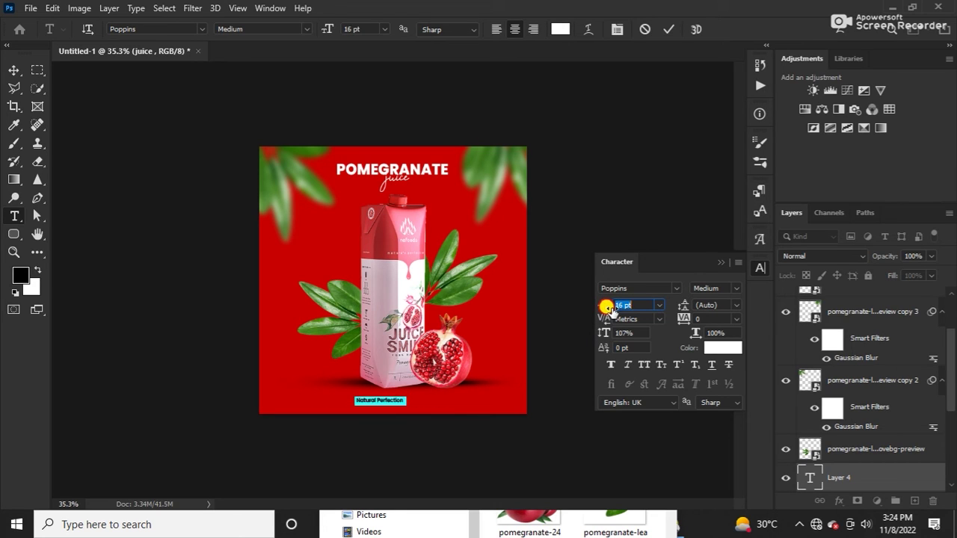
{"action": "left_click_drag", "start_coordinate": [369, 458], "coordinate": [382, 454]}
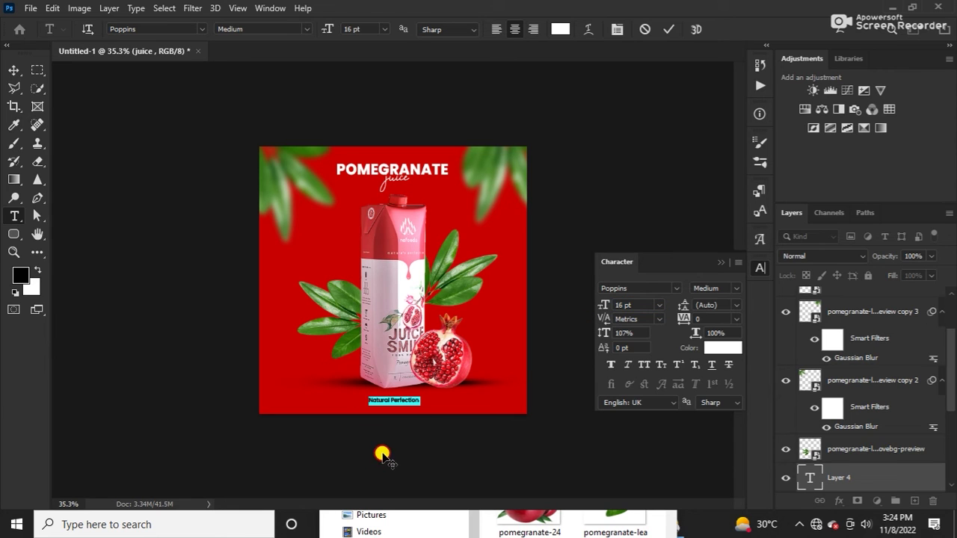
{"action": "left_click", "coordinate": [671, 33]}
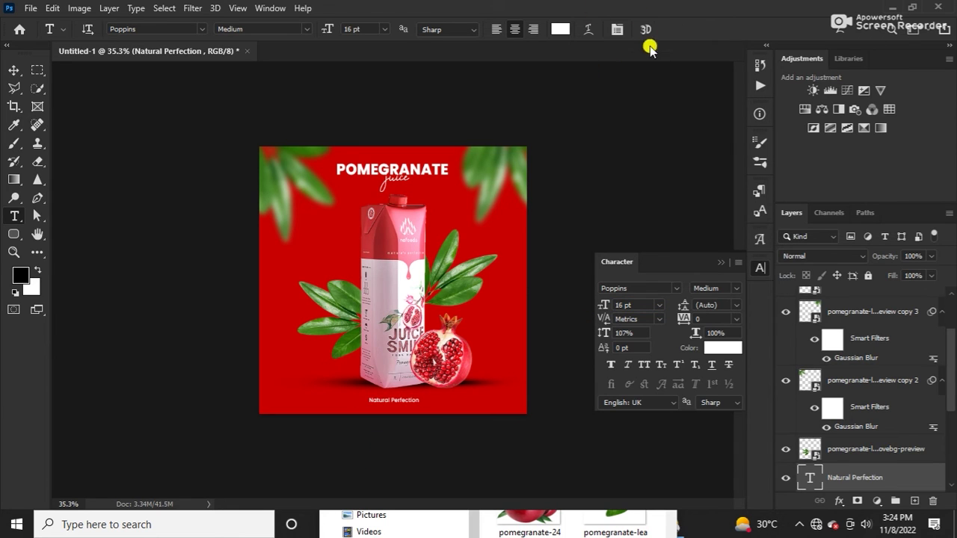
{"action": "scroll", "coordinate": [523, 158], "scroll_direction": "up", "scroll_amount": 1, "text": "alt"}
{"action": "scroll", "coordinate": [508, 179], "scroll_direction": "down", "scroll_amount": 1, "text": "alt"}
{"action": "scroll", "coordinate": [505, 180], "scroll_direction": "up", "scroll_amount": 1, "text": "alt"}
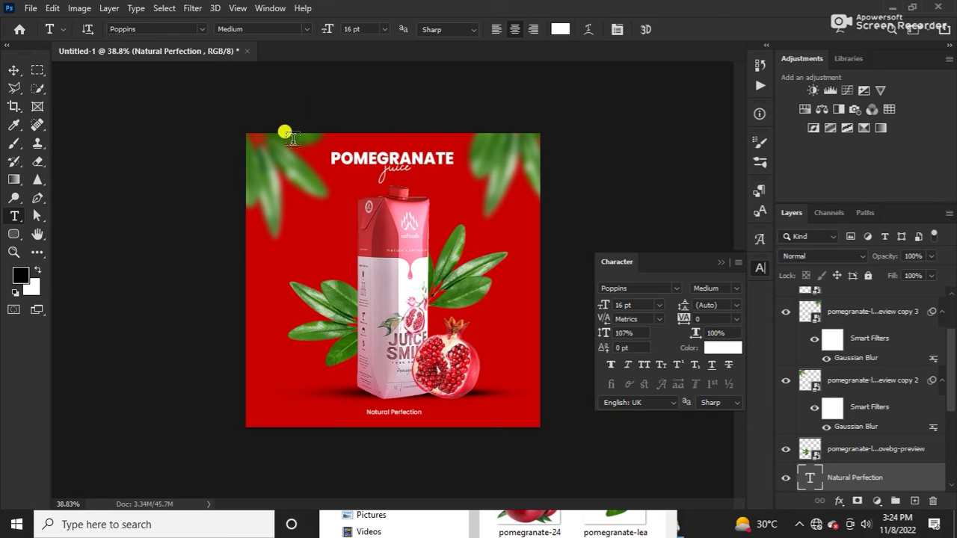
- On a new top layer, fill a thin white strip across the tagline
{"action": "left_click", "coordinate": [32, 72]}
{"action": "scroll", "coordinate": [901, 344], "scroll_direction": "up", "scroll_amount": 2}
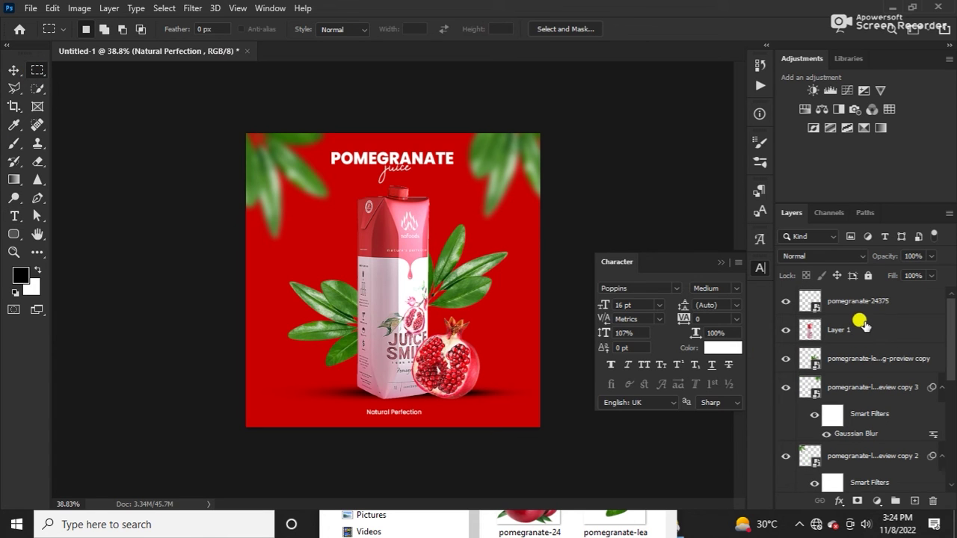
{"action": "left_click", "coordinate": [863, 302]}
{"action": "key", "text": "ctrl+shift+n"}
{"action": "key", "text": "Return"}
{"action": "mouse_move", "coordinate": [327, 412]}
{"action": "left_mouse_down"}
{"action": "mouse_move", "coordinate": [470, 415]}
{"action": "mouse_move", "coordinate": [462, 414]}
{"action": "left_mouse_up"}
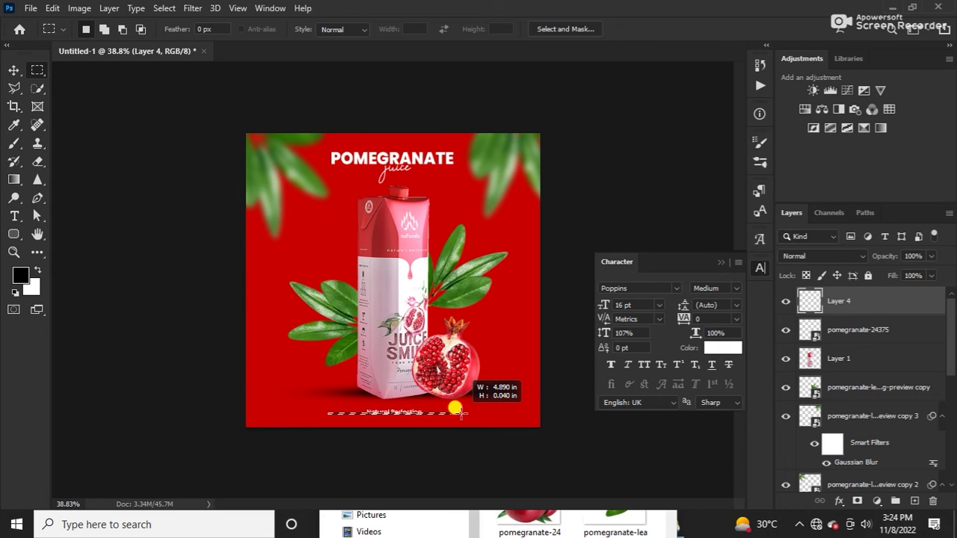
{"action": "left_click_drag", "start_coordinate": [461, 413], "coordinate": [461, 414]}
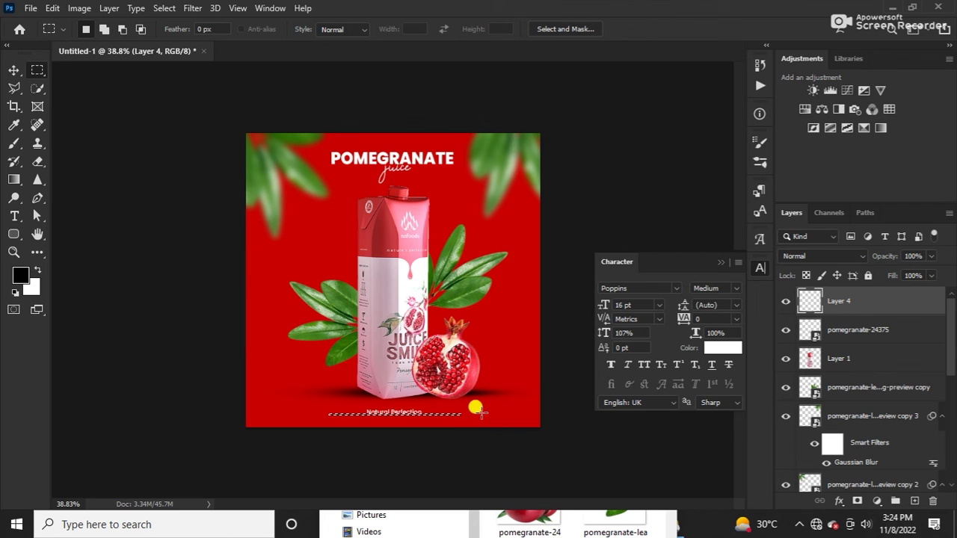
{"action": "key", "text": "x"}
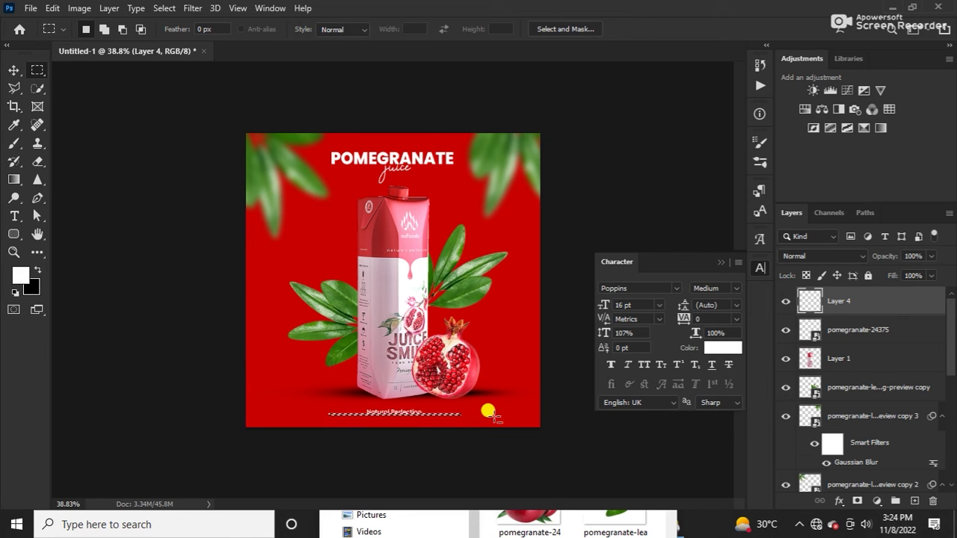
{"action": "key", "text": "alt+BackSpace"}
{"action": "key", "text": "ctrl+d"}
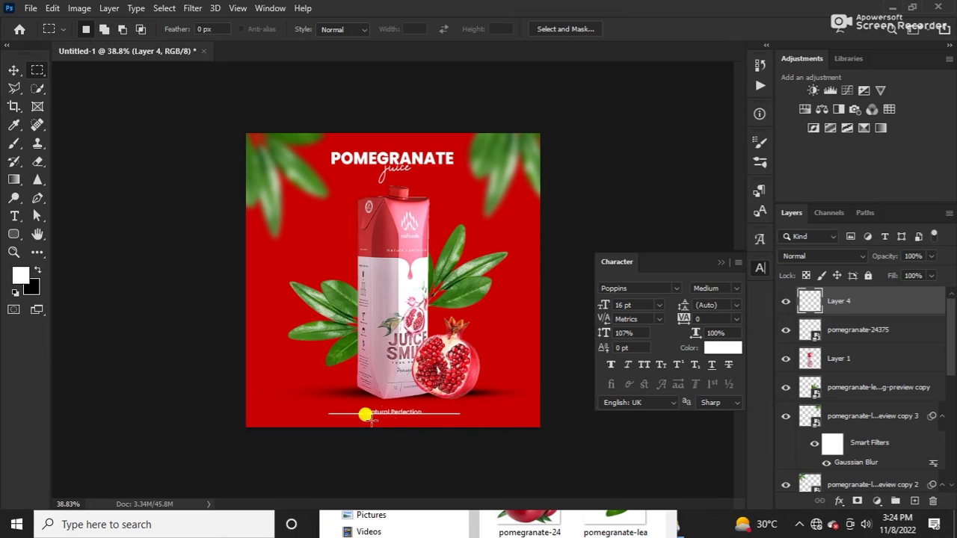
- Select the strip section behind the tagline words and fit the whole canvas in view
{"action": "left_click_drag", "start_coordinate": [366, 406], "coordinate": [426, 420]}
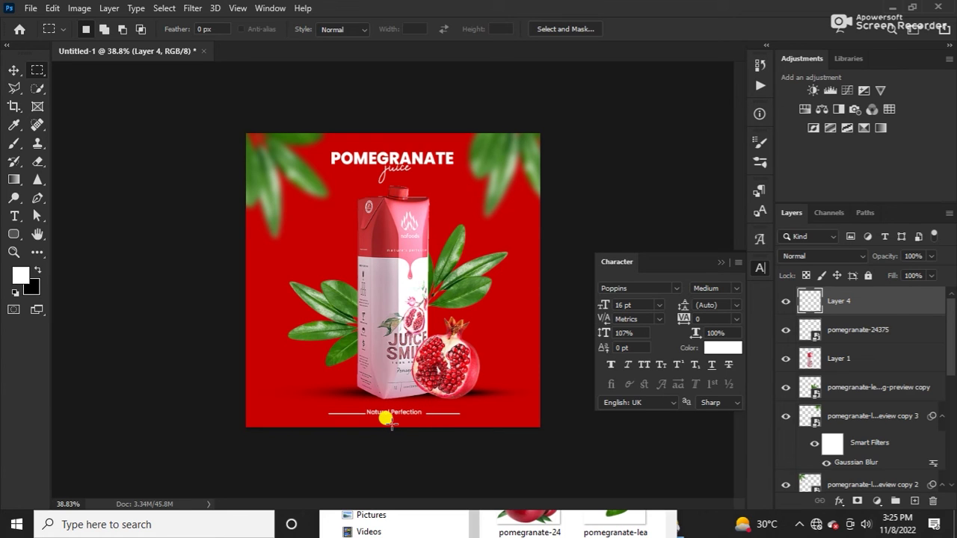
{"action": "key", "text": "v"}
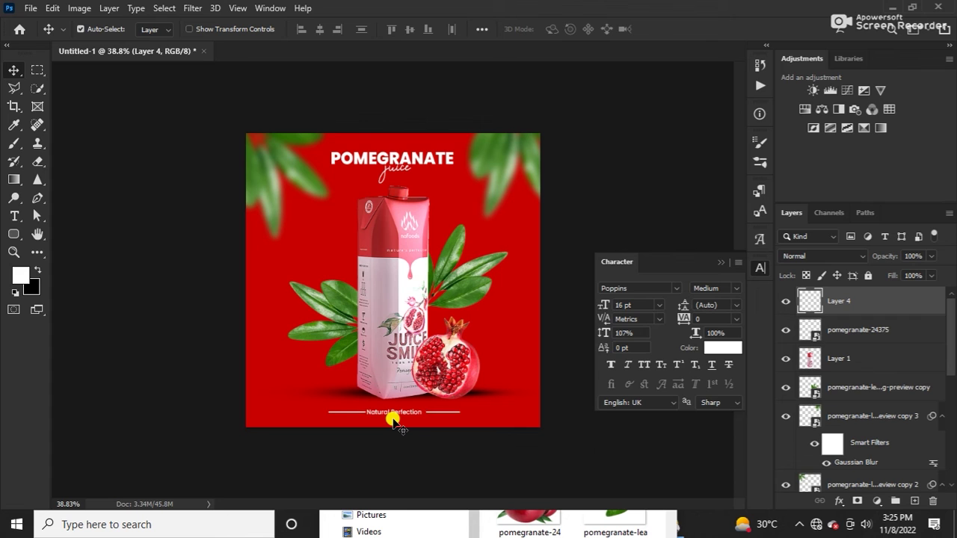
{"action": "key", "text": "ctrl+minus"}
{"action": "key", "text": "ctrl+0"}
{"action": "left_click_drag", "start_coordinate": [336, 237], "coordinate": [338, 239]}
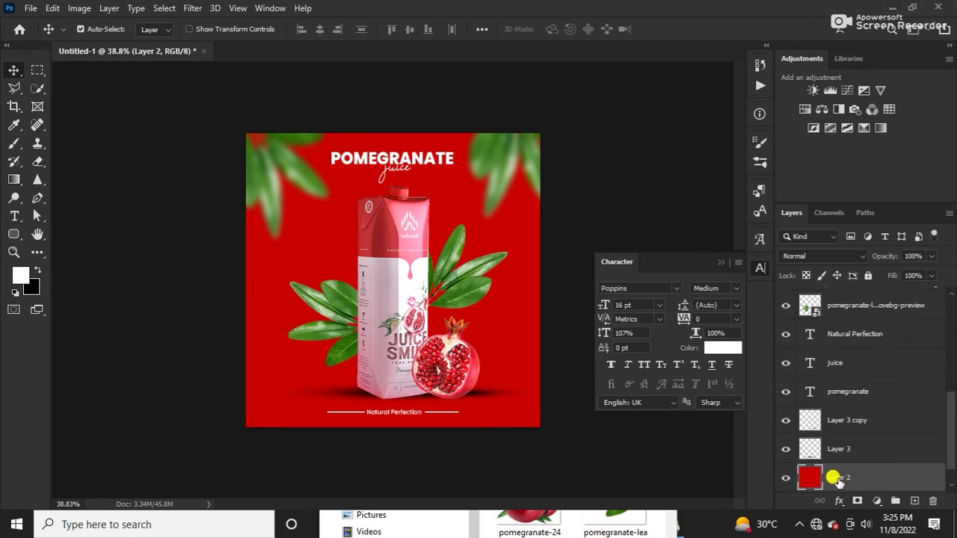
- Lock the red background layer, then trial-shrink the enclosed product layers and cancel
{"action": "left_click", "coordinate": [869, 275]}
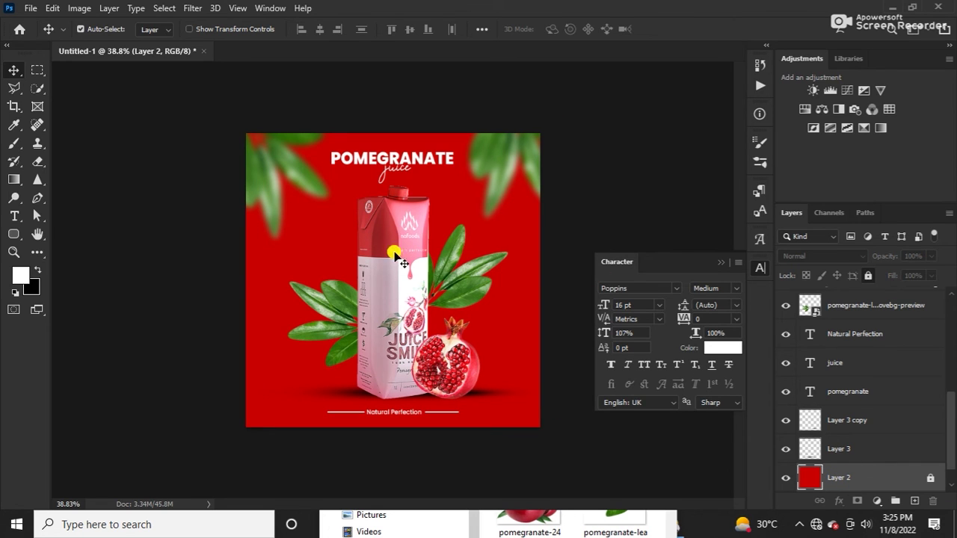
{"action": "left_click_drag", "start_coordinate": [338, 209], "coordinate": [488, 390]}
{"action": "key", "text": "ctrl+t"}
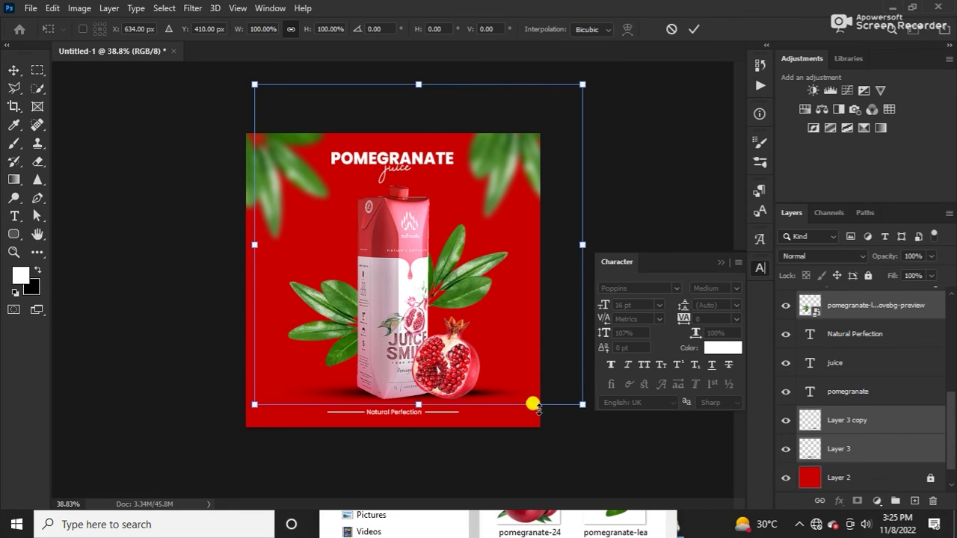
{"action": "left_click_drag", "start_coordinate": [582, 84], "coordinate": [549, 104]}
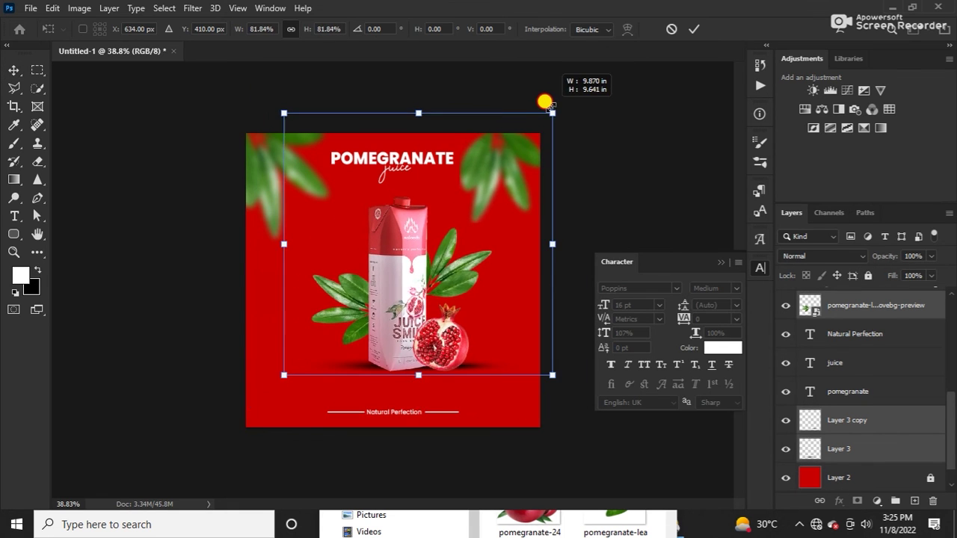
{"action": "key", "text": "ctrl+z"}
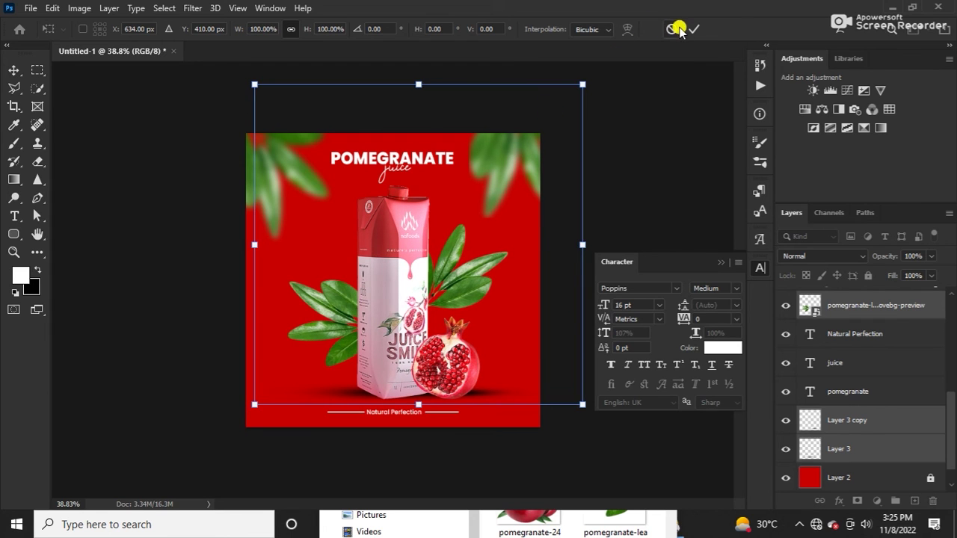
{"action": "left_click", "coordinate": [692, 30]}
- Commit an unchanged transform of the product layers and discard a stray empty text box
{"action": "key", "text": "ctrl"}
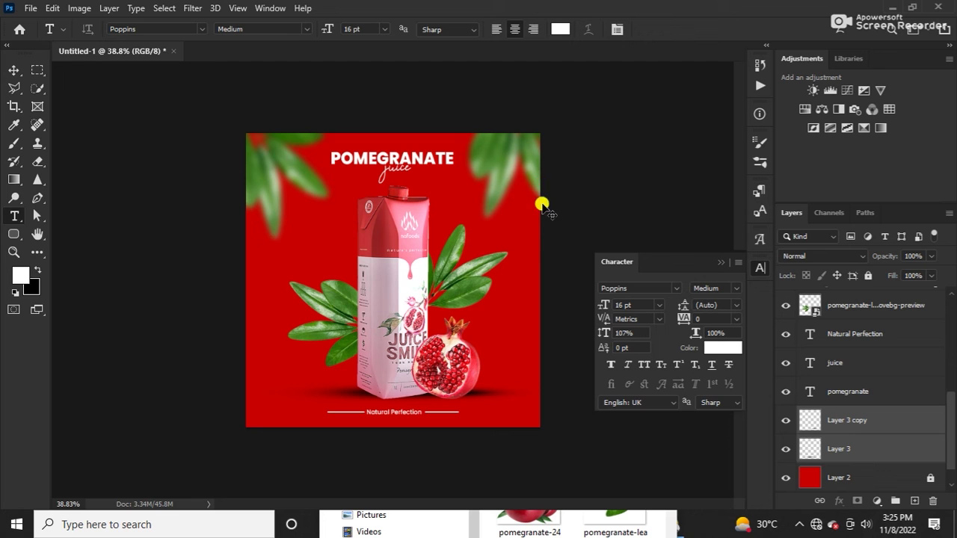
{"action": "key", "text": "ctrl+t"}
{"action": "left_click_drag", "start_coordinate": [579, 77], "coordinate": [576, 90]}
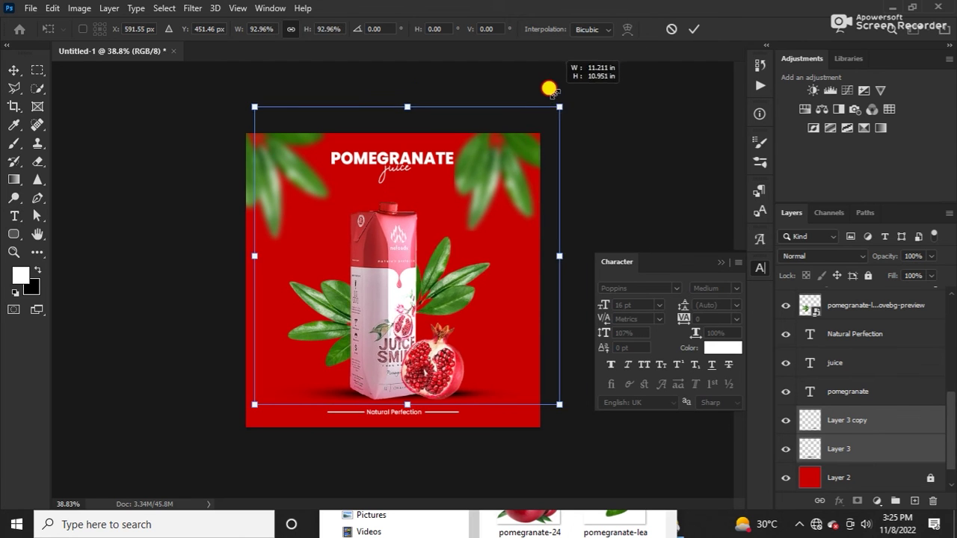
{"action": "left_click", "coordinate": [694, 30]}
{"action": "key", "text": "t"}
{"action": "left_click", "coordinate": [576, 241]}
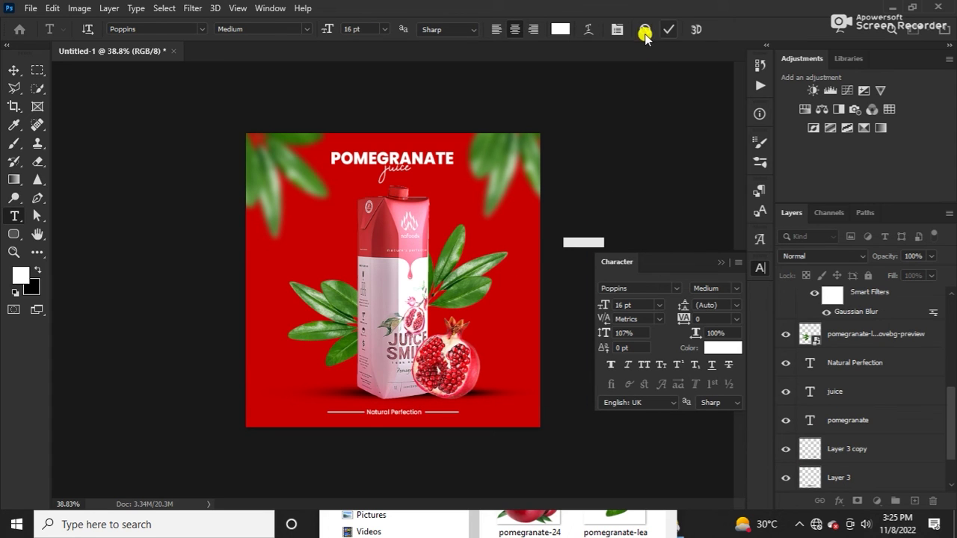
{"action": "left_click", "coordinate": [644, 30]}
{"action": "key", "text": "v"}
- Reselect the carton and fruit layers and commit a transform leaving them in place
{"action": "left_click_drag", "start_coordinate": [314, 226], "coordinate": [488, 394]}
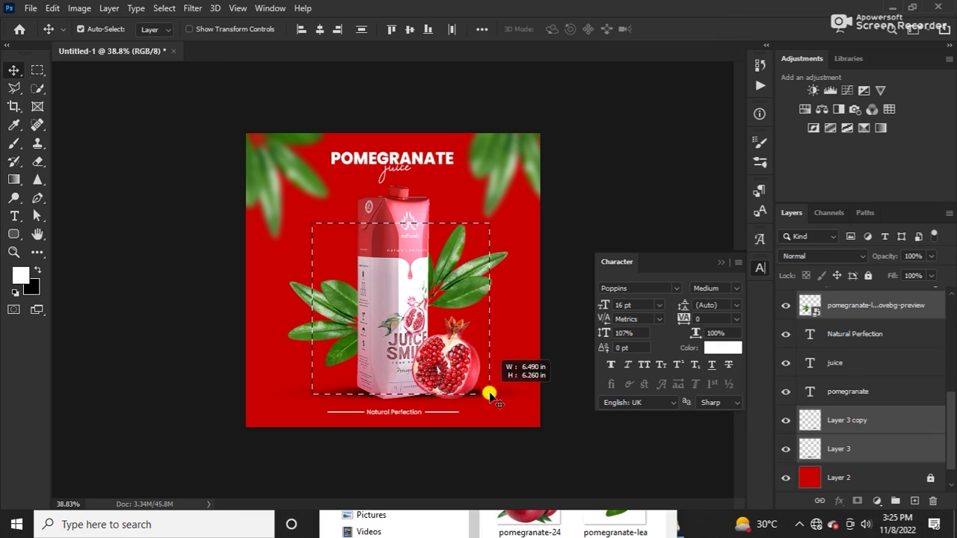
{"action": "left_click_drag", "start_coordinate": [488, 394], "coordinate": [496, 394]}
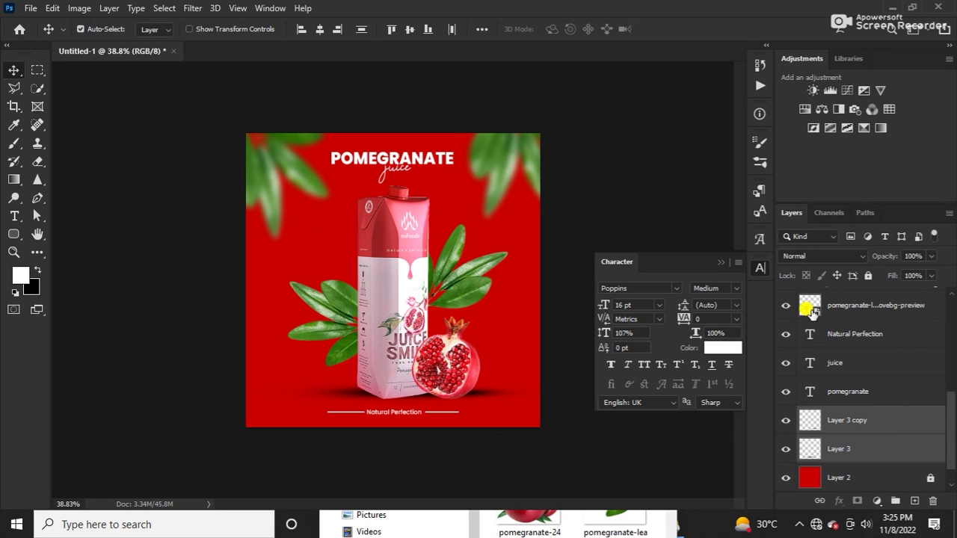
{"action": "key", "text": "ctrl+t"}
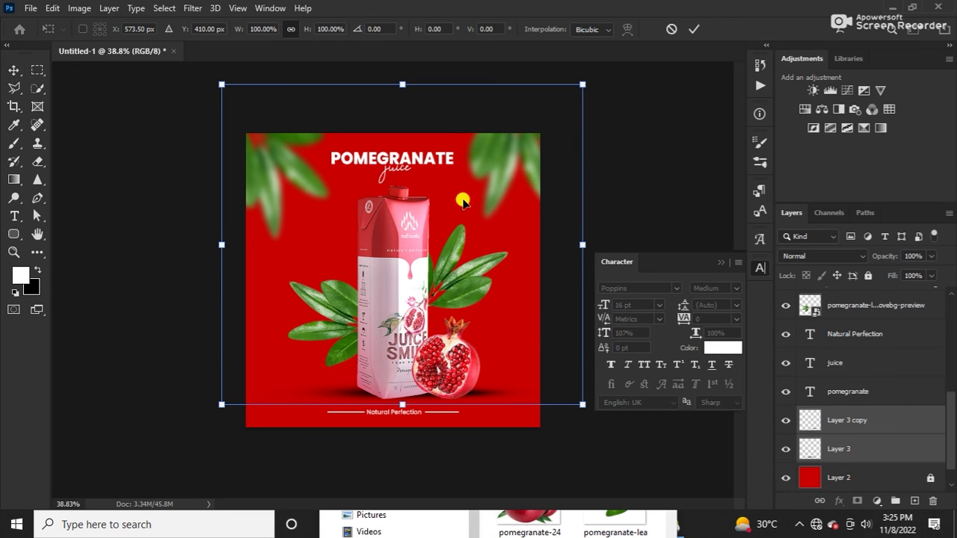
{"action": "left_click_drag", "start_coordinate": [463, 202], "coordinate": [456, 201]}
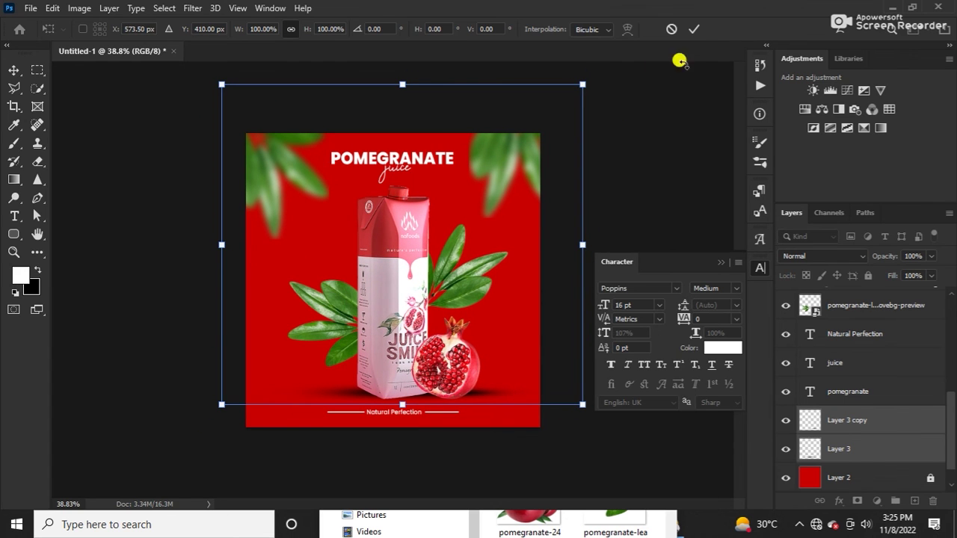
{"action": "left_click", "coordinate": [696, 31]}
{"action": "mouse_move", "coordinate": [277, 291]}
{"action": "left_mouse_down"}
{"action": "mouse_move", "coordinate": [468, 366]}
{"action": "mouse_move", "coordinate": [491, 396]}
{"action": "left_mouse_up"}
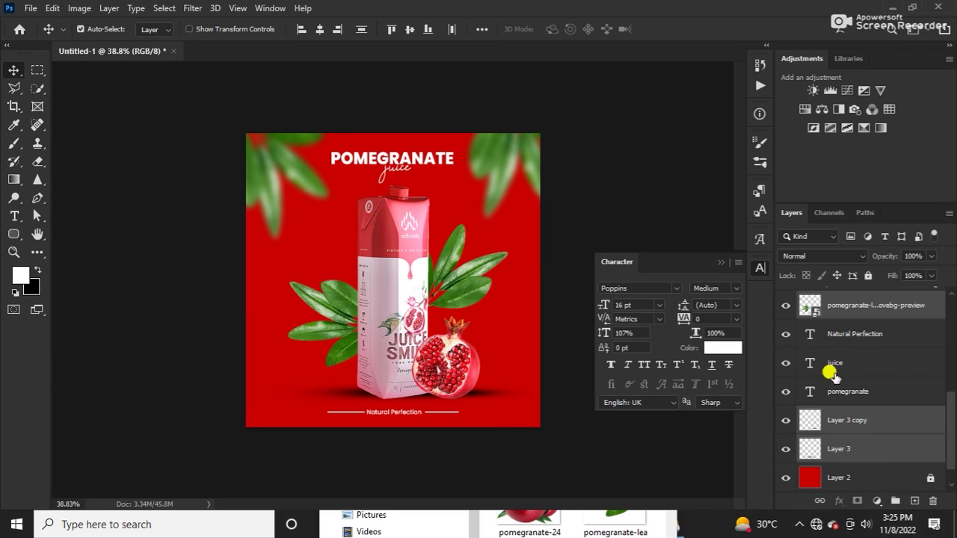
{"action": "scroll", "coordinate": [837, 390], "scroll_direction": "down", "scroll_amount": 3}
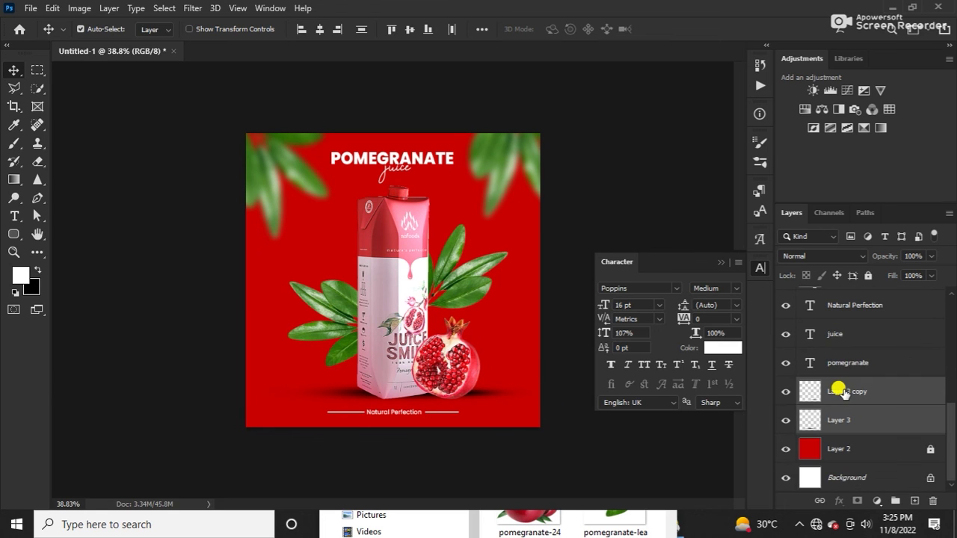
- Drop the leaf copy from the selection and nudge the carton group into position
{"action": "scroll", "coordinate": [839, 391], "scroll_direction": "up", "scroll_amount": 3}
{"action": "scroll", "coordinate": [843, 377], "scroll_direction": "up", "scroll_amount": 3}
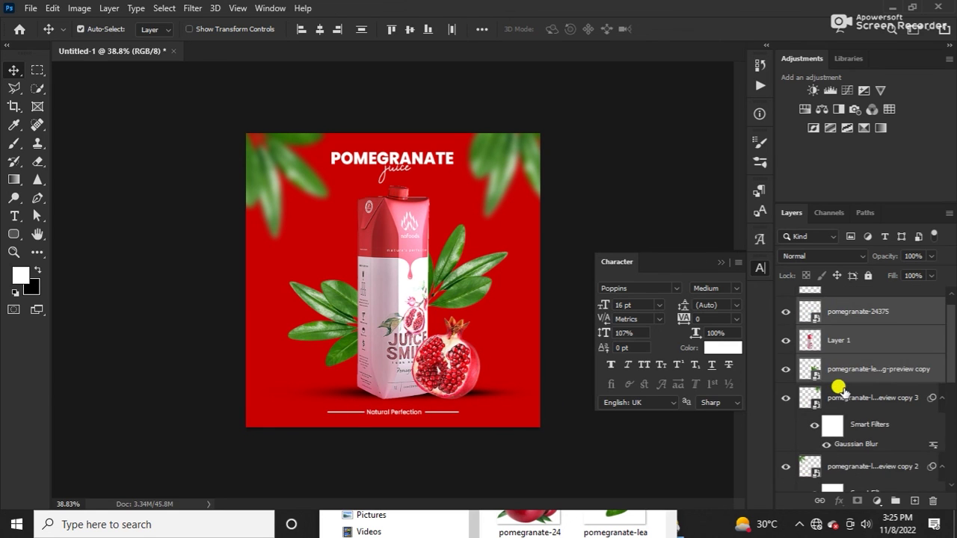
{"action": "left_click", "coordinate": [848, 374], "text": "ctrl"}
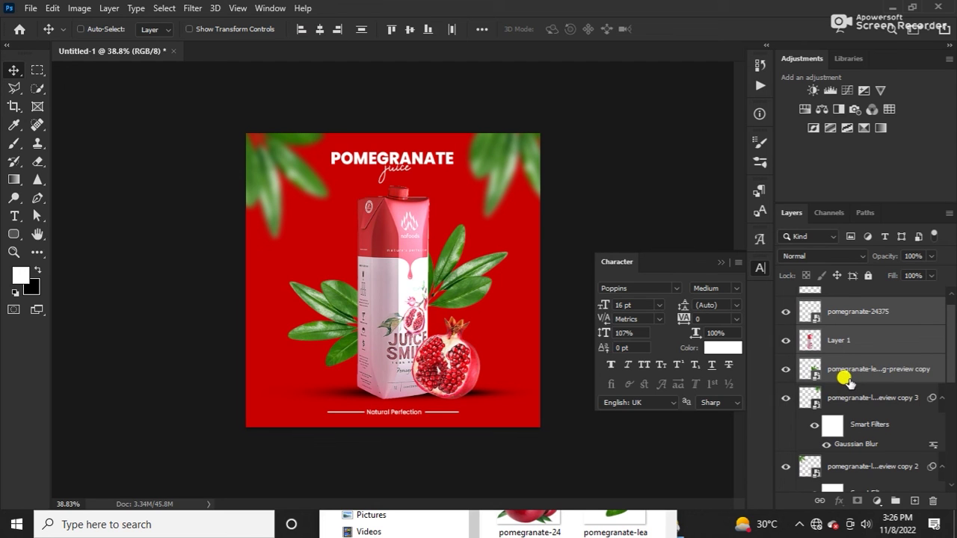
{"action": "scroll", "coordinate": [843, 377], "scroll_direction": "up", "scroll_amount": 1}
{"action": "key", "text": "ctrl+t"}
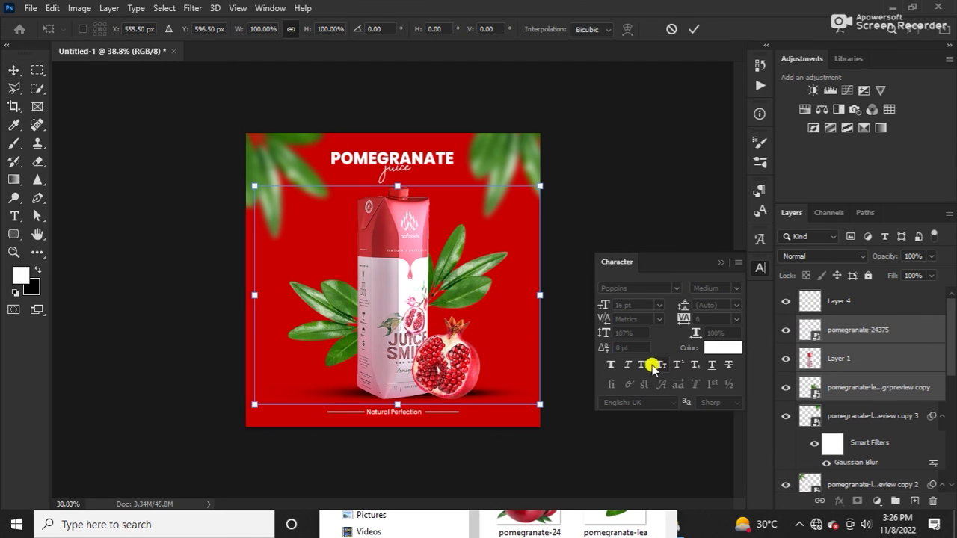
{"action": "left_click_drag", "start_coordinate": [438, 349], "coordinate": [465, 340]}
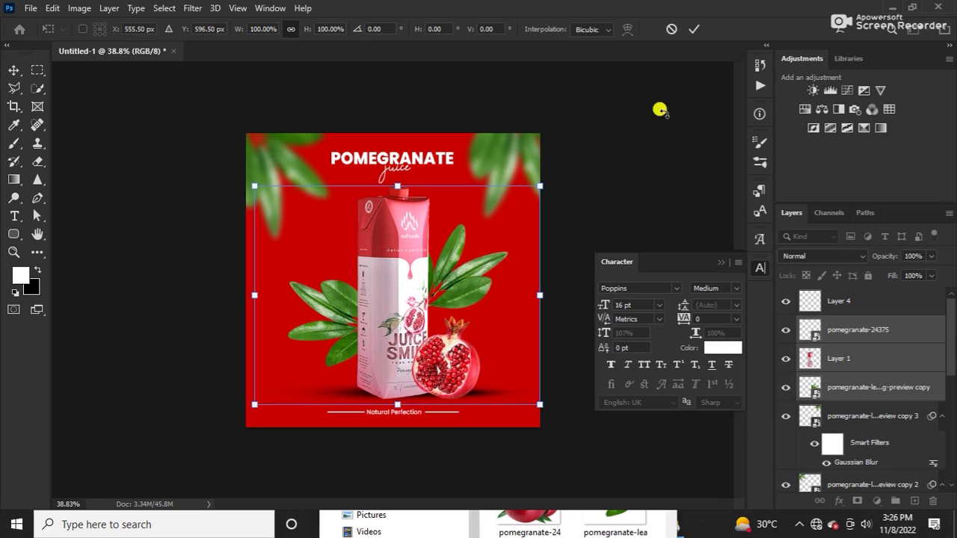
{"action": "left_click", "coordinate": [692, 30]}
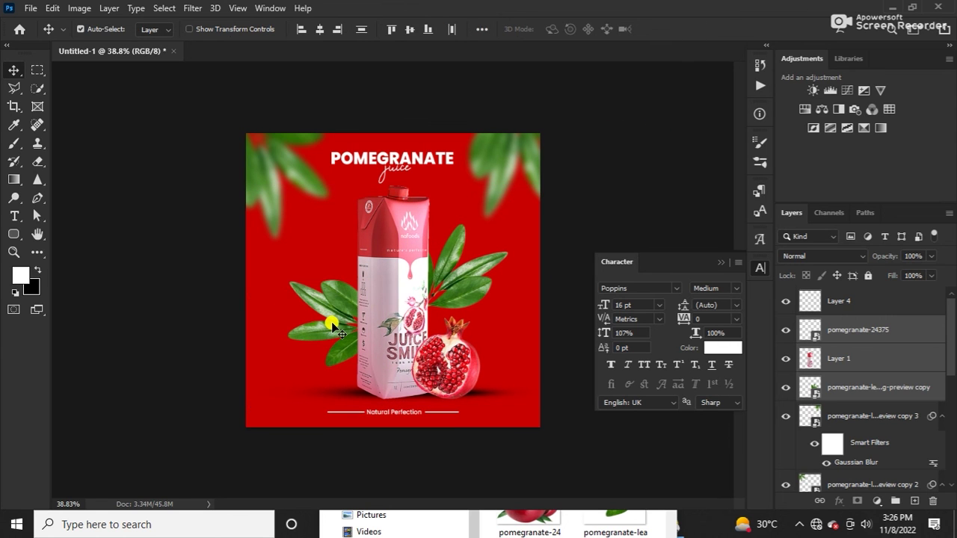
- Shift the carton group up-left, scale it to about 79%, and nudge the headline right
{"action": "key", "text": "ctrl+t"}
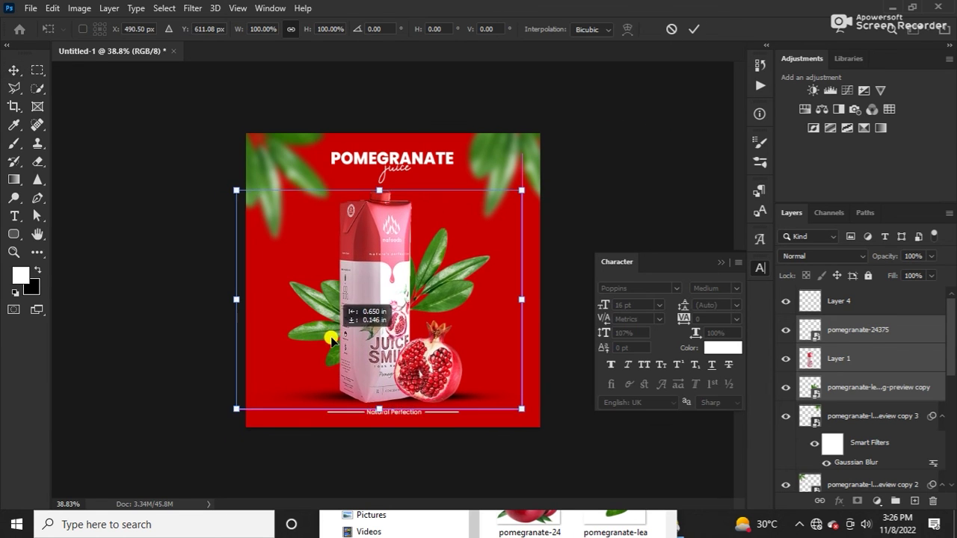
{"action": "left_click", "coordinate": [694, 29]}
{"action": "left_click_drag", "start_coordinate": [329, 286], "coordinate": [320, 278]}
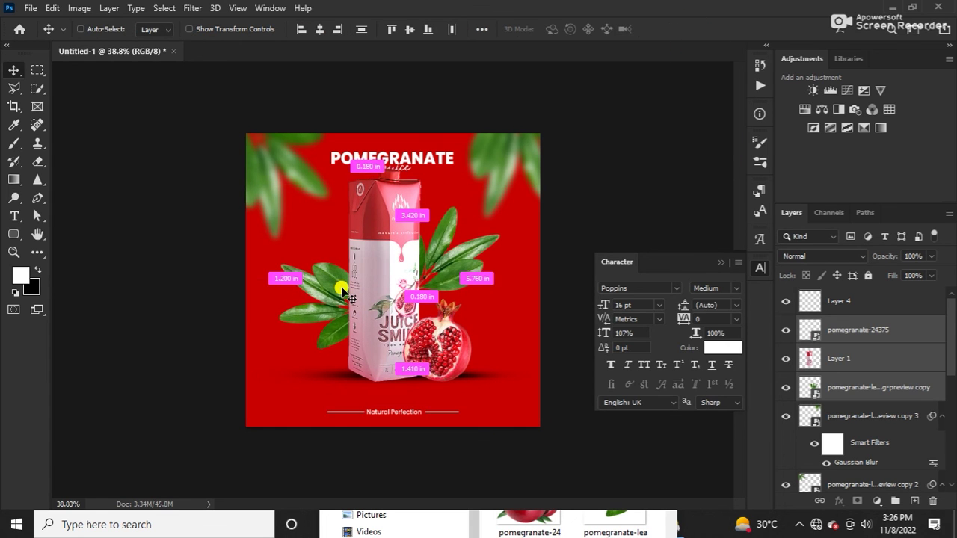
{"action": "key", "text": "ctrl+t"}
{"action": "left_click_drag", "start_coordinate": [528, 171], "coordinate": [469, 213]}
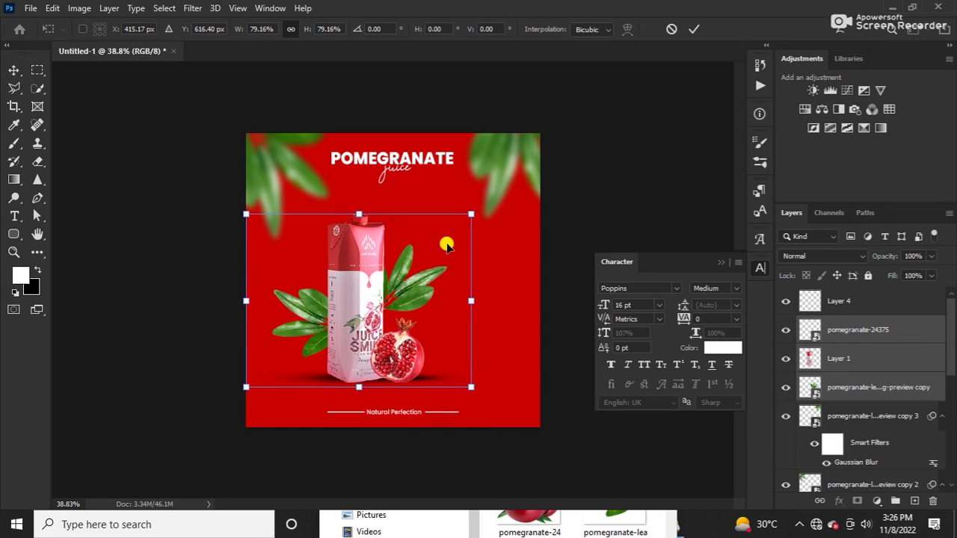
{"action": "key", "text": "Return"}
{"action": "left_click_drag", "start_coordinate": [382, 157], "coordinate": [388, 170]}
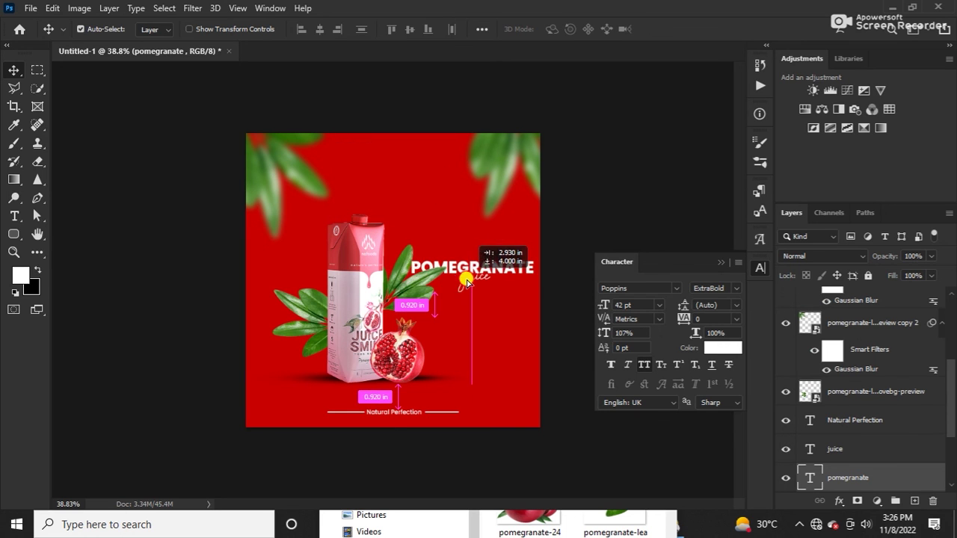
- Try moving the headline beside the carton and the blurred leaves along the top edge
{"action": "mouse_move", "coordinate": [388, 170]}
{"action": "left_mouse_down"}
{"action": "mouse_move", "coordinate": [480, 195]}
{"action": "mouse_move", "coordinate": [358, 178]}
{"action": "left_mouse_up"}
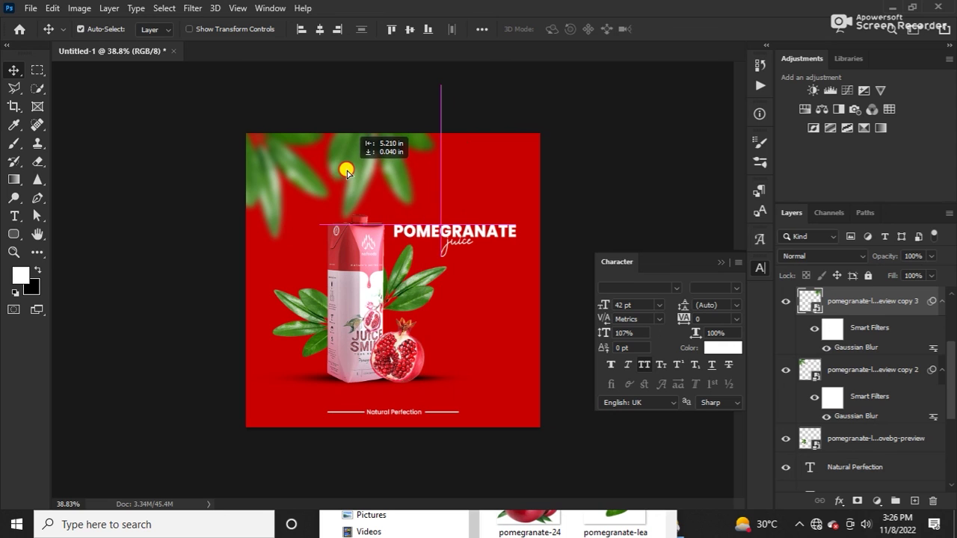
{"action": "left_click_drag", "start_coordinate": [357, 178], "coordinate": [404, 205]}
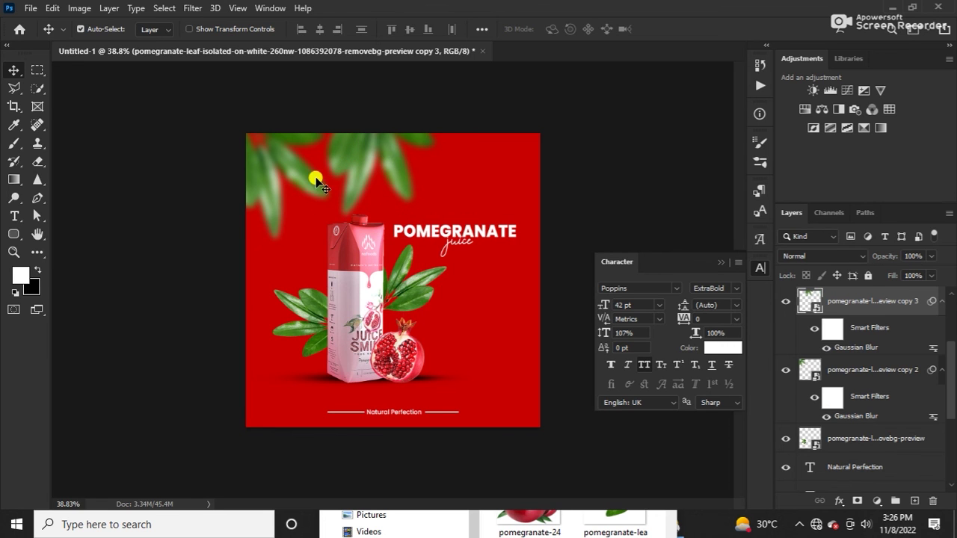
{"action": "left_click_drag", "start_coordinate": [297, 175], "coordinate": [557, 134]}
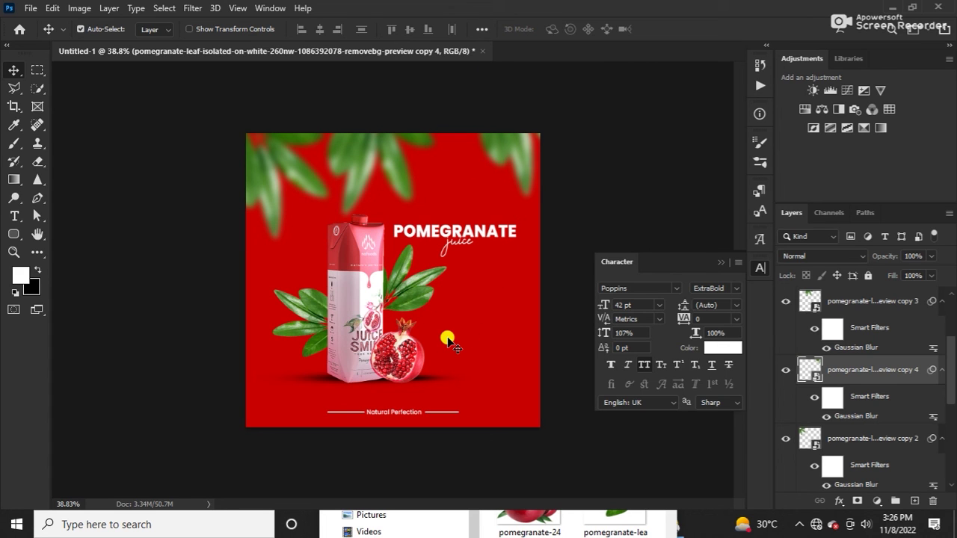
{"action": "left_click_drag", "start_coordinate": [448, 340], "coordinate": [378, 318]}
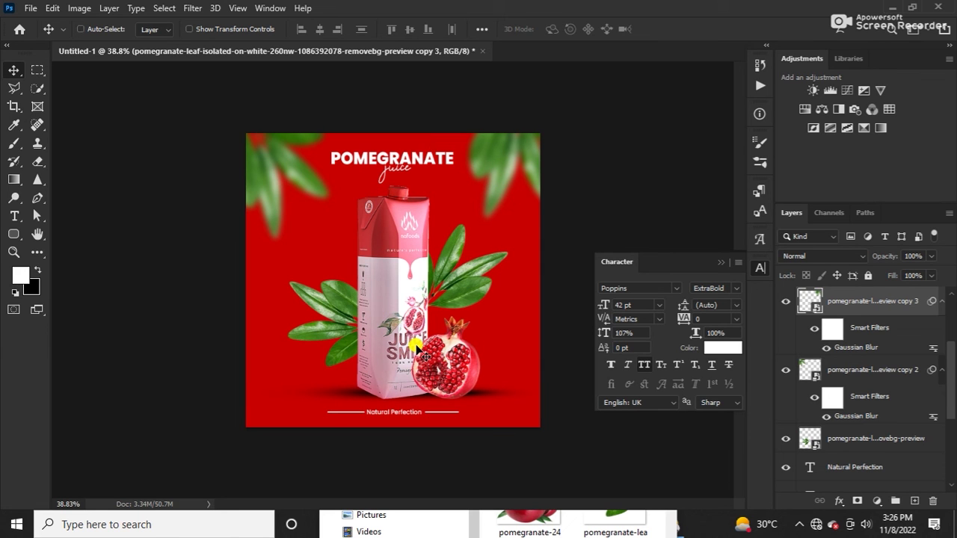
- Save the ad as pomegranate juice post.psd, accepting the PSD compatibility options
{"action": "key", "text": "ctrl+s"}
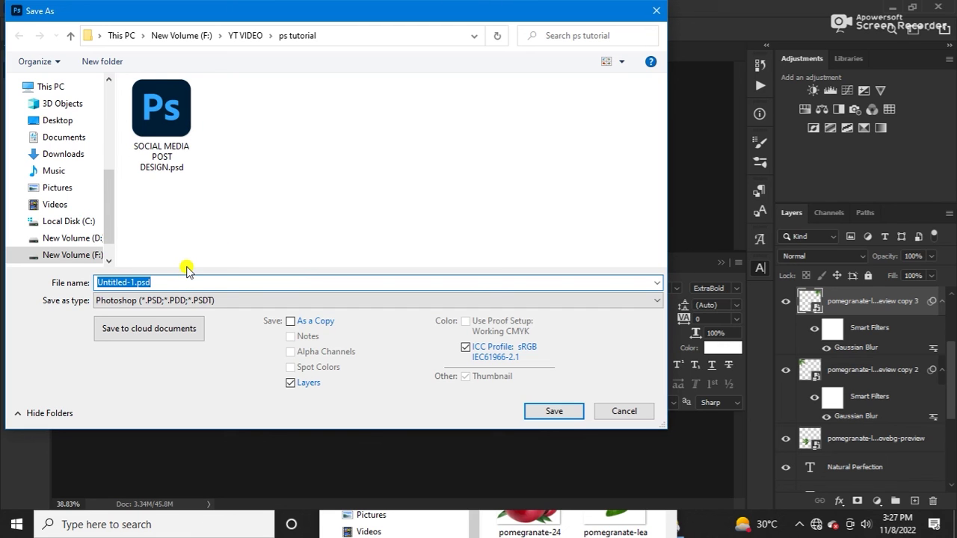
{"action": "type", "text": "pomegramnet"}
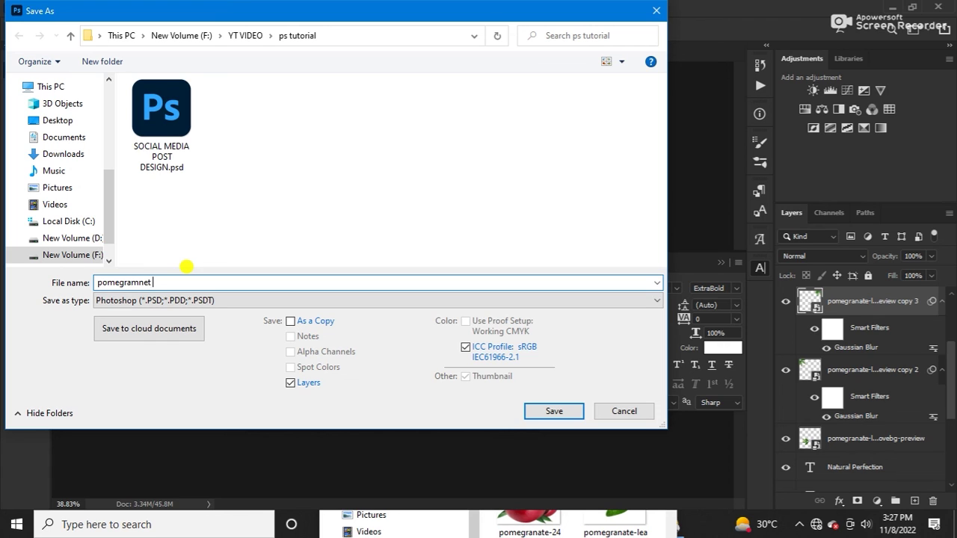
{"action": "key", "text": "BackSpace"}
{"action": "key", "text": "BackSpace"}
{"action": "key", "text": "BackSpace"}
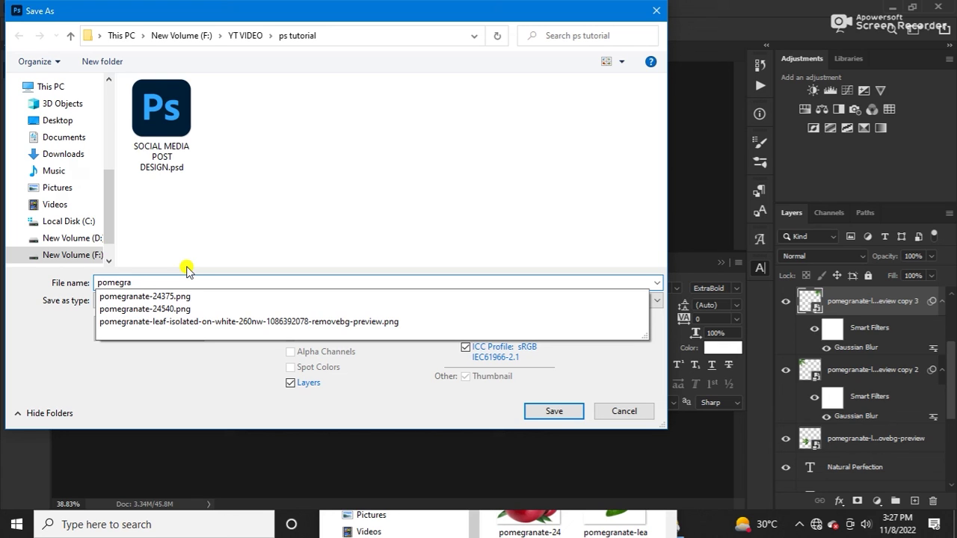
{"action": "type", "text": "na"}
{"action": "type", "text": "te.j"}
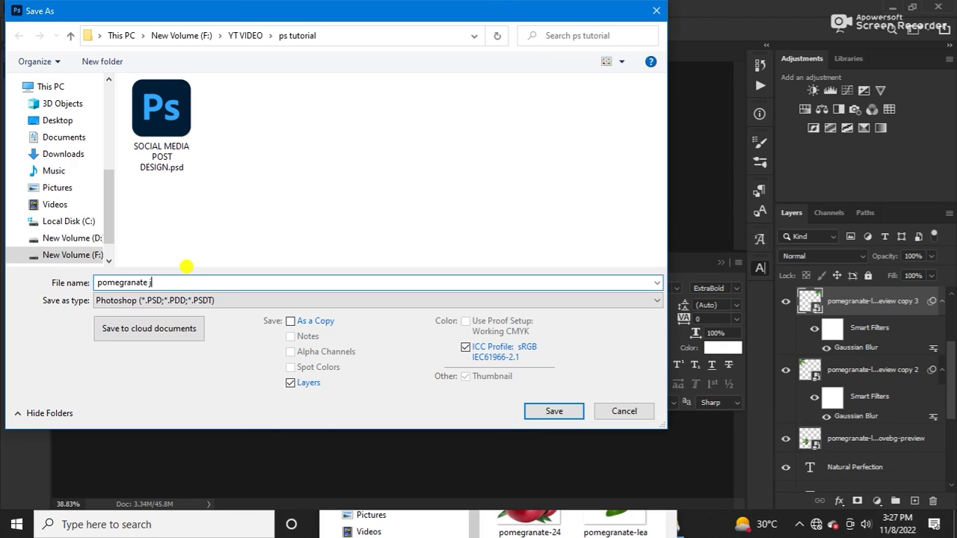
{"action": "type", "text": "ic"}
{"action": "left_click", "coordinate": [532, 413]}
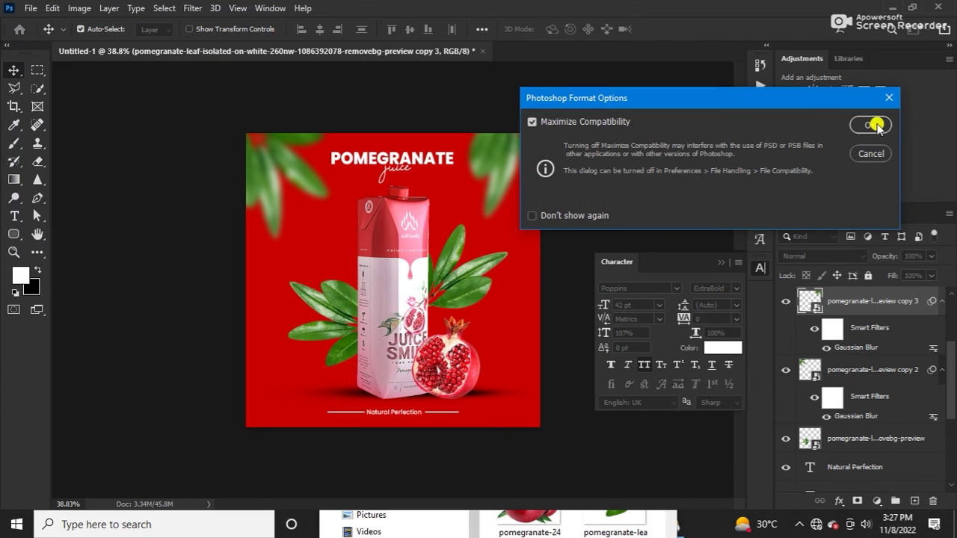
{"action": "left_click", "coordinate": [871, 124]}
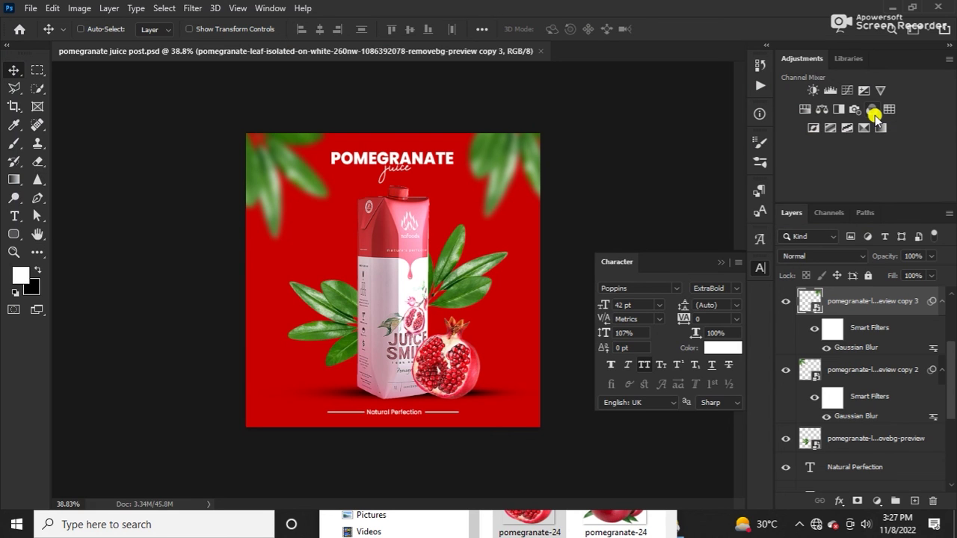
{"action": "key", "text": "ctrl+shift+s"}
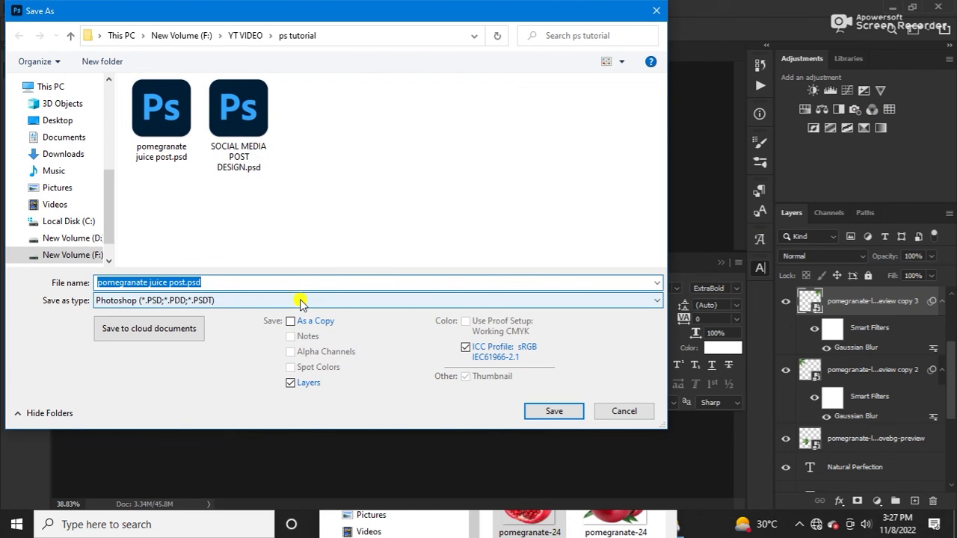
- Save a JPEG copy, pomegranate juice post.jpg, at quality 12 Maximum, Progressive
{"action": "left_click", "coordinate": [162, 300]}
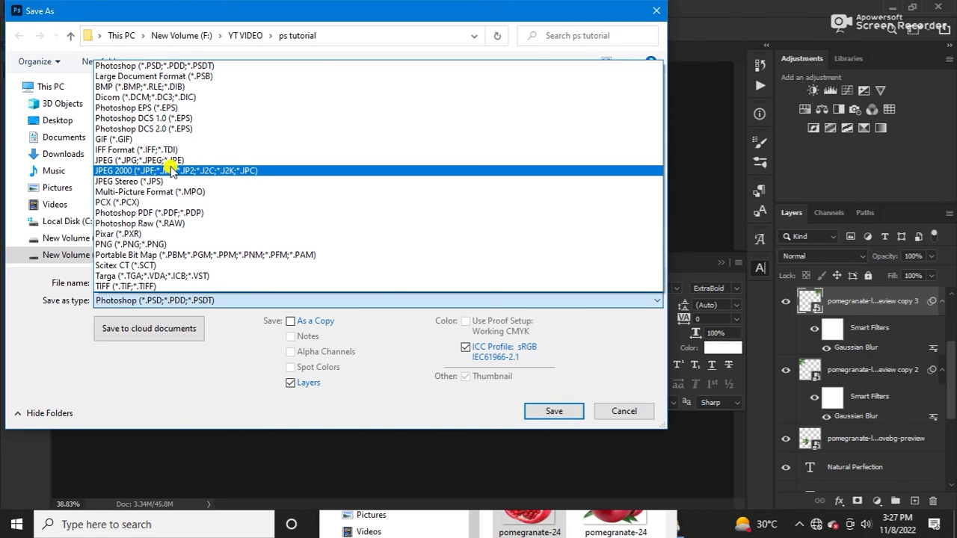
{"action": "left_click", "coordinate": [170, 160]}
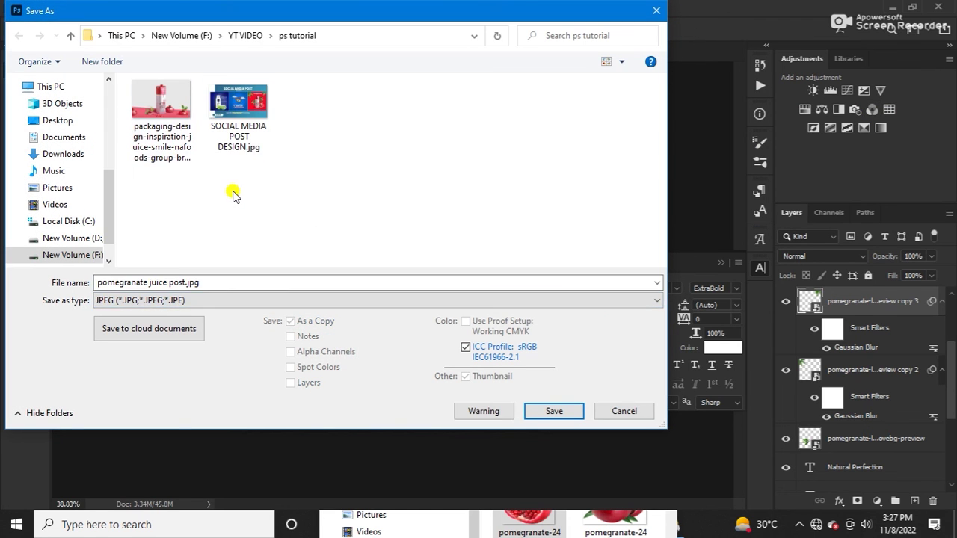
{"action": "left_click", "coordinate": [565, 410]}
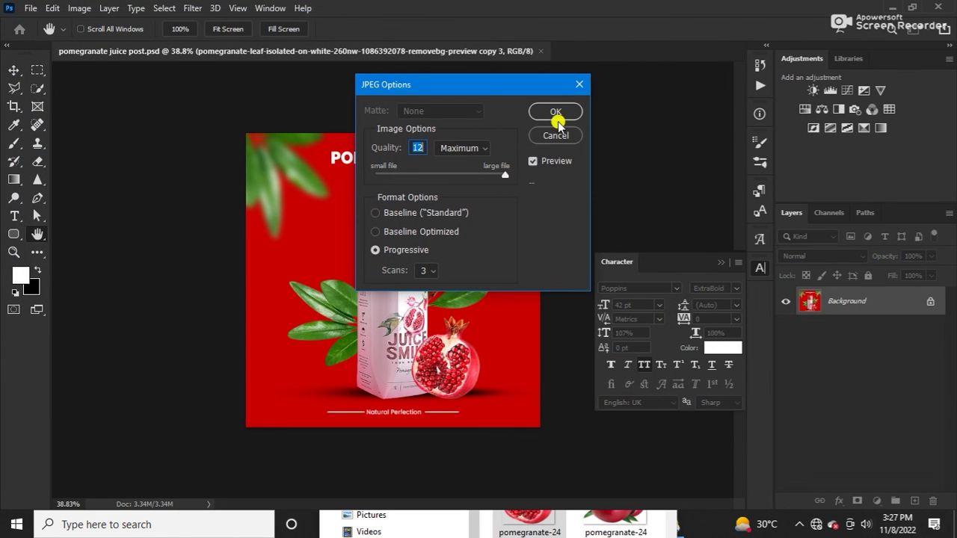
{"action": "left_click", "coordinate": [555, 112]}
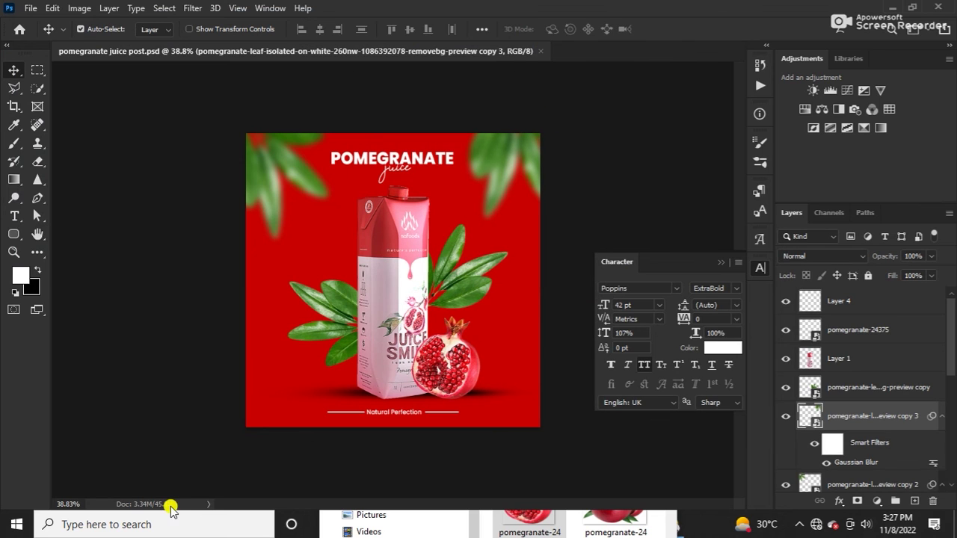